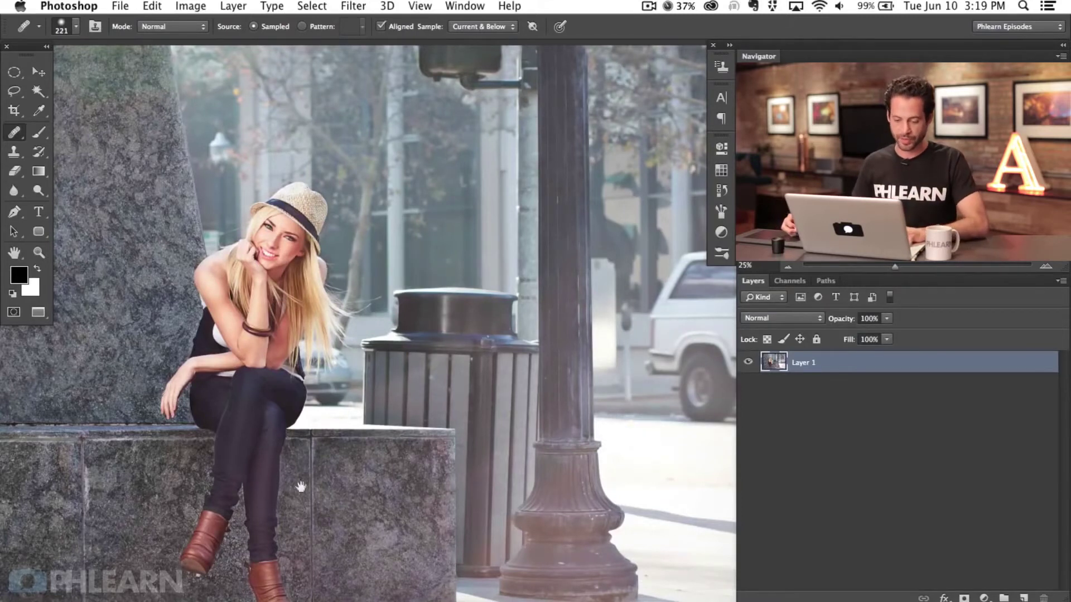
{"action": "scroll", "coordinate": [387, 507], "scroll_direction": "left", "scroll_amount": 4}
{"action": "scroll", "coordinate": [387, 507], "scroll_direction": "up", "scroll_amount": 2}
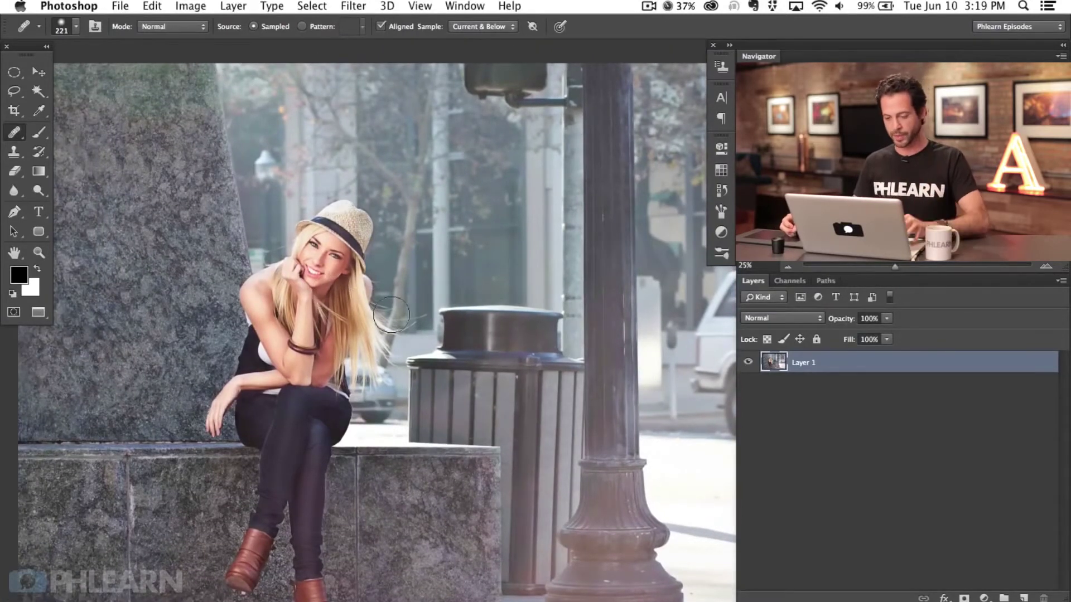
{"action": "left_click_drag", "start_coordinate": [631, 453], "coordinate": [509, 442]}
{"action": "key", "text": "super+minus"}
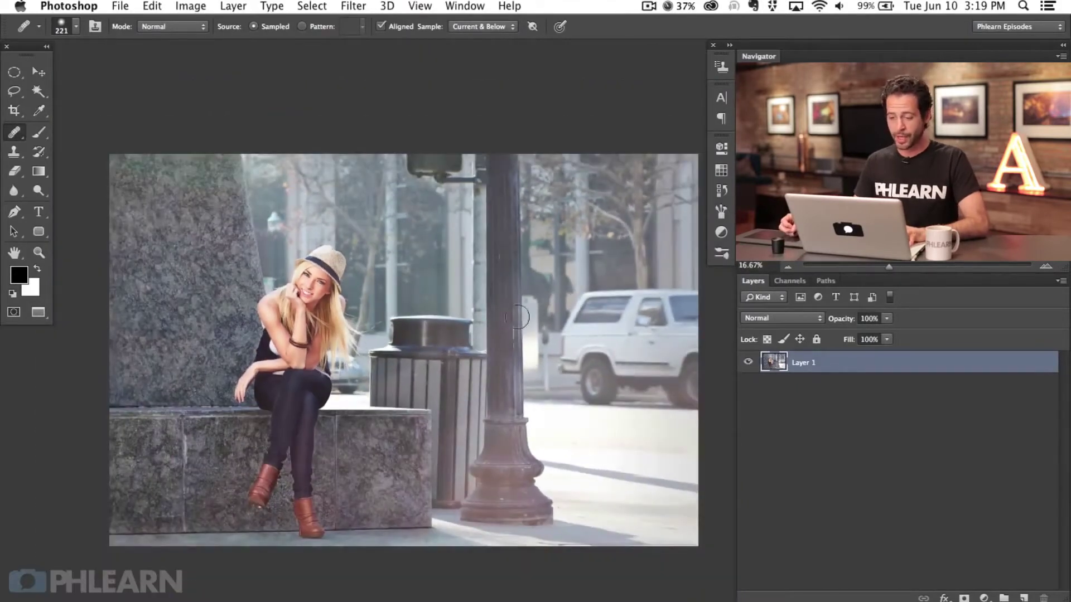
{"action": "key", "text": "super+equal"}
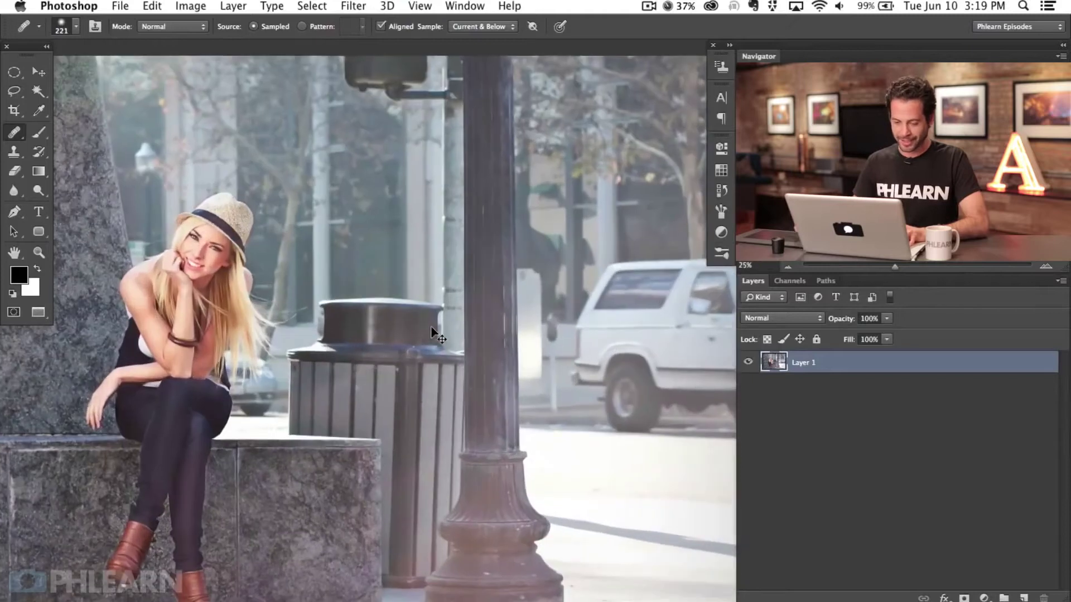
{"action": "left_click_drag", "start_coordinate": [346, 438], "coordinate": [403, 424]}
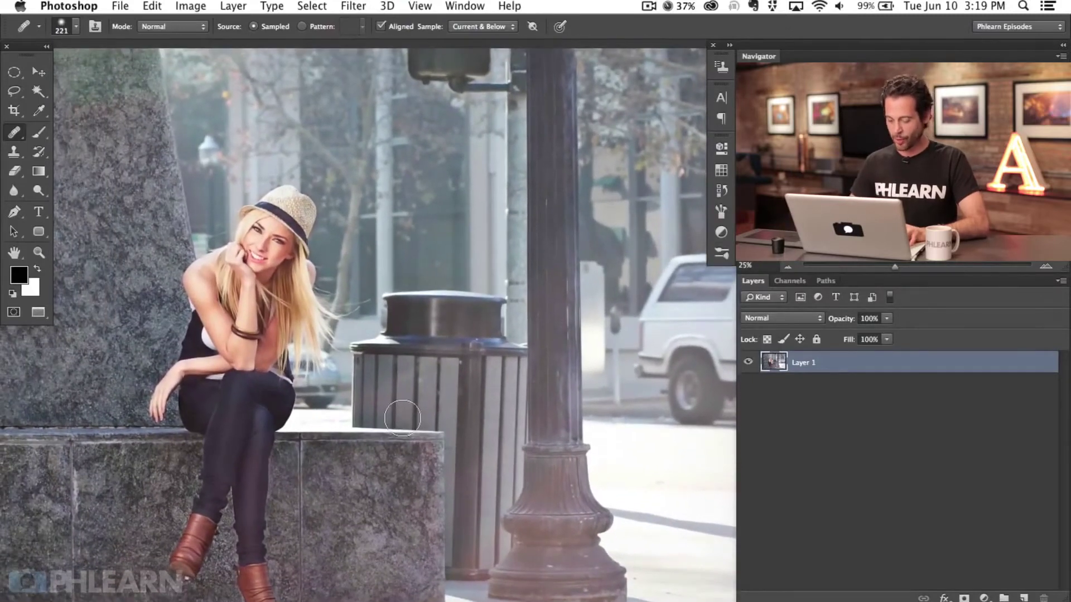
- Add a new empty layer and set the foreground colour to bright red
{"action": "key", "text": "super+alt+shift+n"}
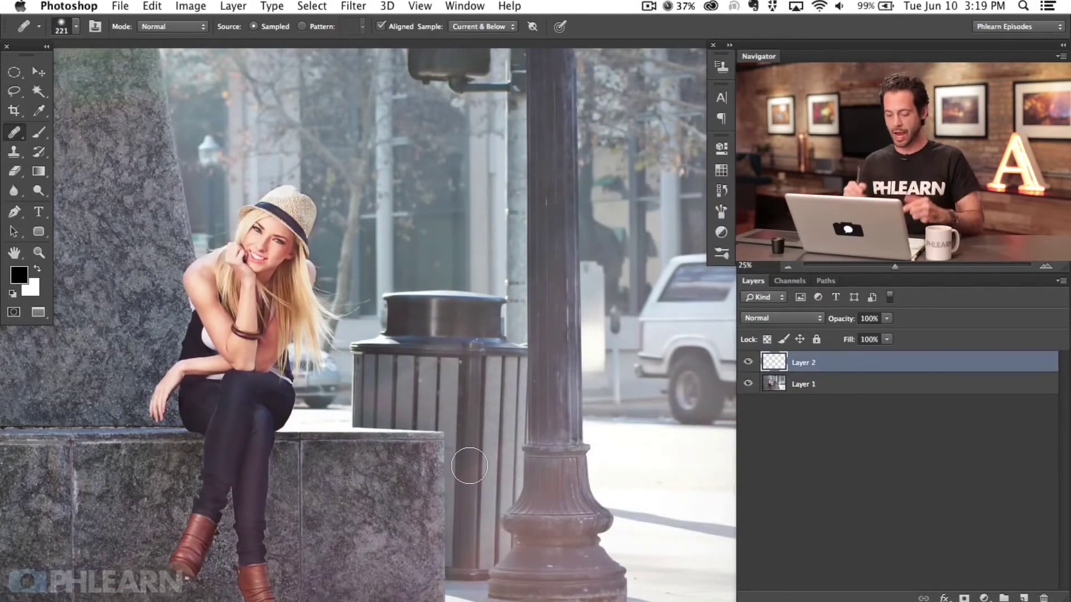
{"action": "key", "text": "i"}
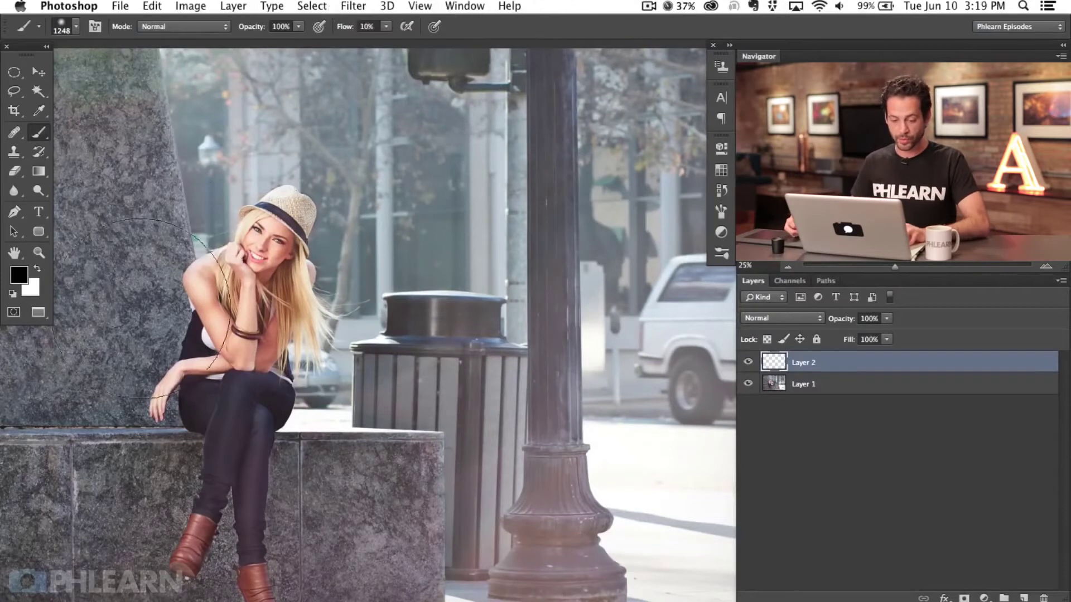
{"action": "left_click", "coordinate": [18, 274]}
{"action": "left_click", "coordinate": [390, 186]}
{"action": "left_click", "coordinate": [553, 165]}
- With the Brush at 70% flow, paint a red outline around the trash can between the stone bench and the lamppost
{"action": "key", "text": "b"}
{"action": "mouse_move", "coordinate": [455, 385]}
{"action": "left_mouse_down"}
{"action": "mouse_move", "coordinate": [447, 400]}
{"action": "mouse_move", "coordinate": [393, 416]}
{"action": "mouse_move", "coordinate": [364, 404]}
{"action": "mouse_move", "coordinate": [337, 410]}
{"action": "left_mouse_up"}
{"action": "key", "text": "shift+7"}
{"action": "mouse_move", "coordinate": [435, 282]}
{"action": "left_mouse_down"}
{"action": "mouse_move", "coordinate": [374, 306]}
{"action": "mouse_move", "coordinate": [342, 397]}
{"action": "mouse_move", "coordinate": [427, 432]}
{"action": "mouse_move", "coordinate": [460, 583]}
{"action": "mouse_move", "coordinate": [533, 421]}
{"action": "mouse_move", "coordinate": [472, 286]}
{"action": "mouse_move", "coordinate": [460, 288]}
{"action": "left_mouse_up"}
- Mark in red the hanging fixture, the thin pole behind the lamppost and the bright patch beside the lamppost
{"action": "scroll", "coordinate": [400, 95], "scroll_direction": "up", "scroll_amount": 3}
{"action": "scroll", "coordinate": [400, 95], "scroll_direction": "right", "scroll_amount": 2}
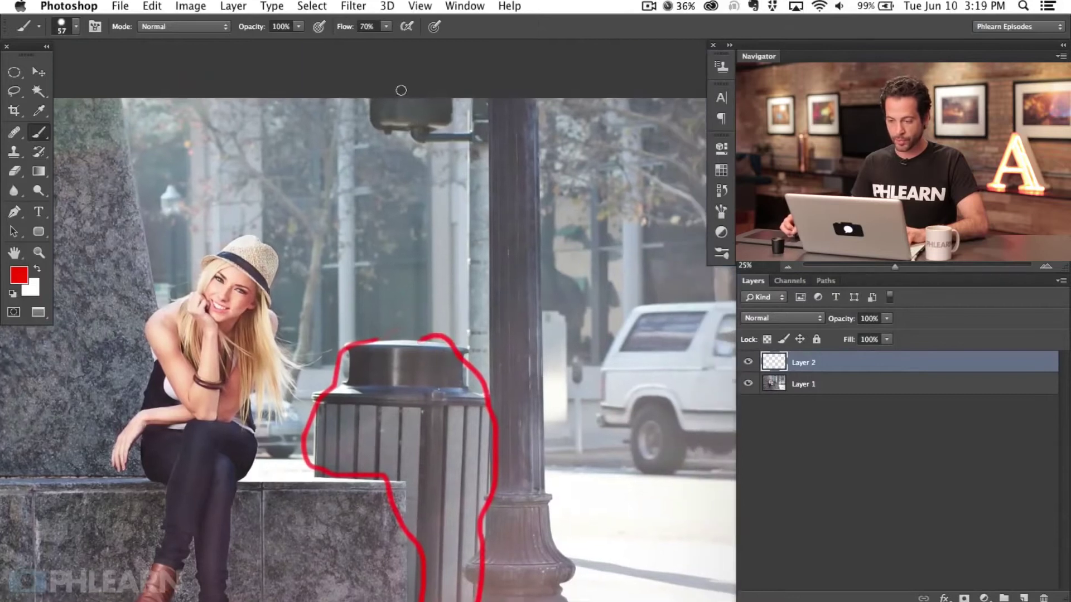
{"action": "mouse_move", "coordinate": [392, 130]}
{"action": "left_mouse_down"}
{"action": "mouse_move", "coordinate": [485, 141]}
{"action": "mouse_move", "coordinate": [476, 100]}
{"action": "mouse_move", "coordinate": [454, 175]}
{"action": "mouse_move", "coordinate": [453, 356]}
{"action": "mouse_move", "coordinate": [472, 392]}
{"action": "mouse_move", "coordinate": [494, 247]}
{"action": "mouse_move", "coordinate": [489, 101]}
{"action": "left_mouse_up"}
{"action": "mouse_move", "coordinate": [540, 315]}
{"action": "left_mouse_down"}
{"action": "mouse_move", "coordinate": [571, 352]}
{"action": "mouse_move", "coordinate": [571, 401]}
{"action": "mouse_move", "coordinate": [568, 425]}
{"action": "mouse_move", "coordinate": [537, 433]}
{"action": "left_mouse_up"}
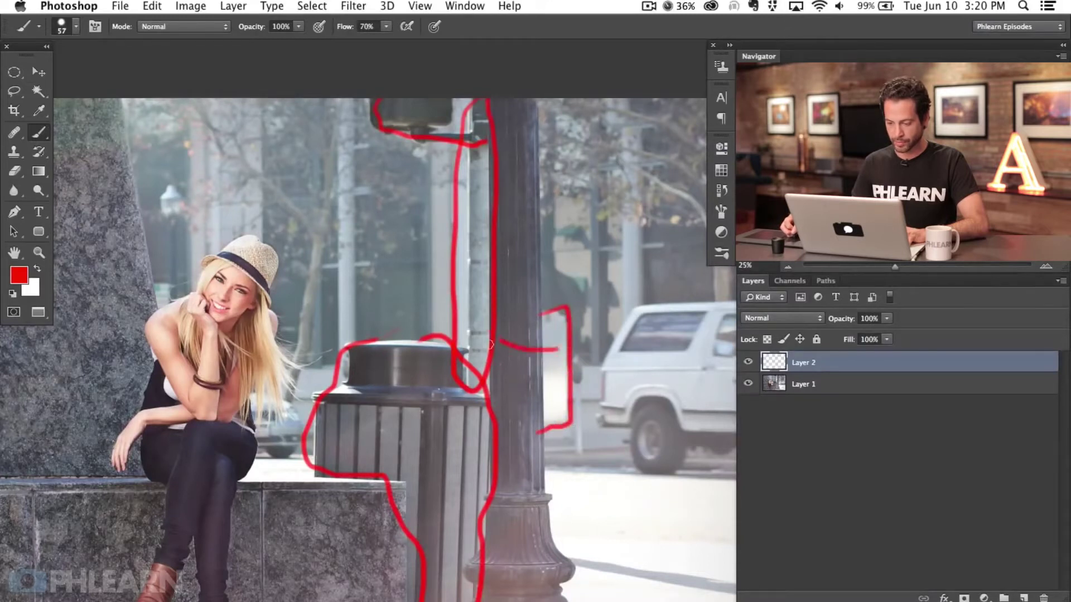
{"action": "mouse_move", "coordinate": [488, 441]}
{"action": "left_mouse_down"}
{"action": "mouse_move", "coordinate": [525, 362]}
{"action": "mouse_move", "coordinate": [515, 385]}
{"action": "left_mouse_up"}
{"action": "mouse_move", "coordinate": [576, 270]}
{"action": "left_mouse_down"}
{"action": "mouse_move", "coordinate": [595, 300]}
{"action": "mouse_move", "coordinate": [574, 310]}
{"action": "left_mouse_up"}
{"action": "left_click_drag", "start_coordinate": [470, 374], "coordinate": [480, 412]}
{"action": "left_click_drag", "start_coordinate": [444, 422], "coordinate": [471, 380]}
{"action": "left_click_drag", "start_coordinate": [498, 229], "coordinate": [487, 247]}
{"action": "mouse_move", "coordinate": [500, 237]}
{"action": "left_mouse_down"}
{"action": "mouse_move", "coordinate": [519, 246]}
{"action": "mouse_move", "coordinate": [502, 263]}
{"action": "left_mouse_up"}
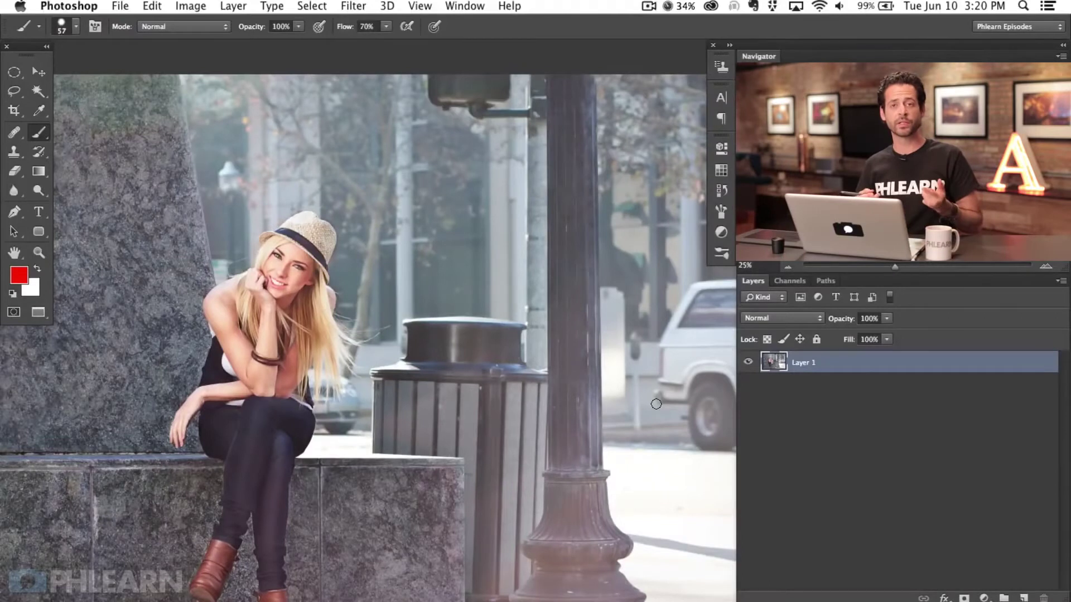
- Examine up close the edges where the trash can meets the stone bench, the lamppost and the ground
{"action": "key", "text": "super+plus"}
{"action": "key", "text": "super+plus"}
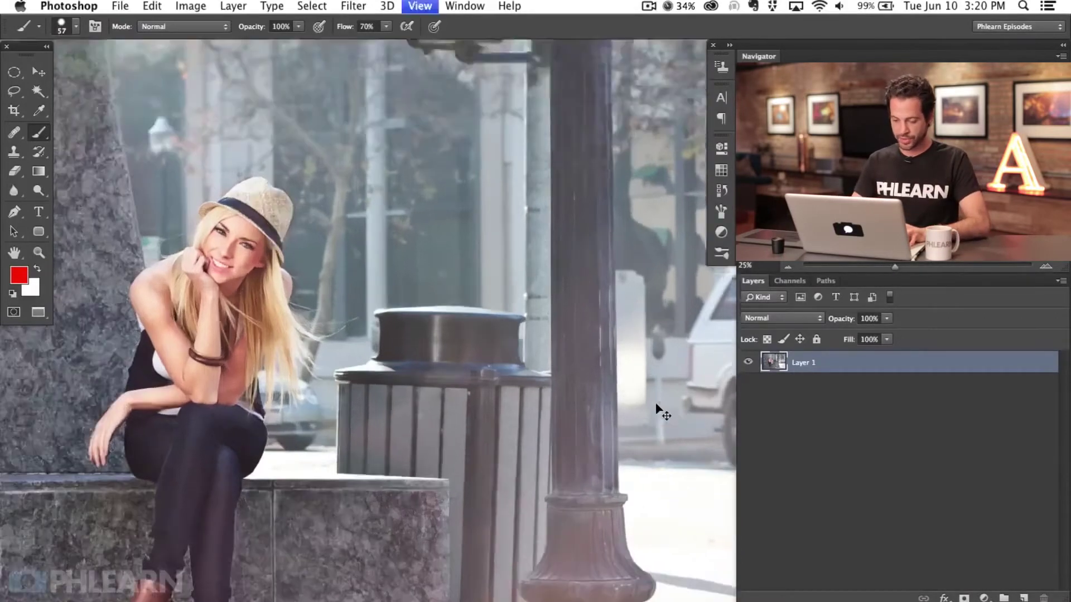
{"action": "mouse_move", "coordinate": [410, 436]}
{"action": "left_mouse_down"}
{"action": "mouse_move", "coordinate": [421, 308]}
{"action": "mouse_move", "coordinate": [410, 276]}
{"action": "left_mouse_up"}
{"action": "left_click_drag", "start_coordinate": [324, 353], "coordinate": [313, 356]}
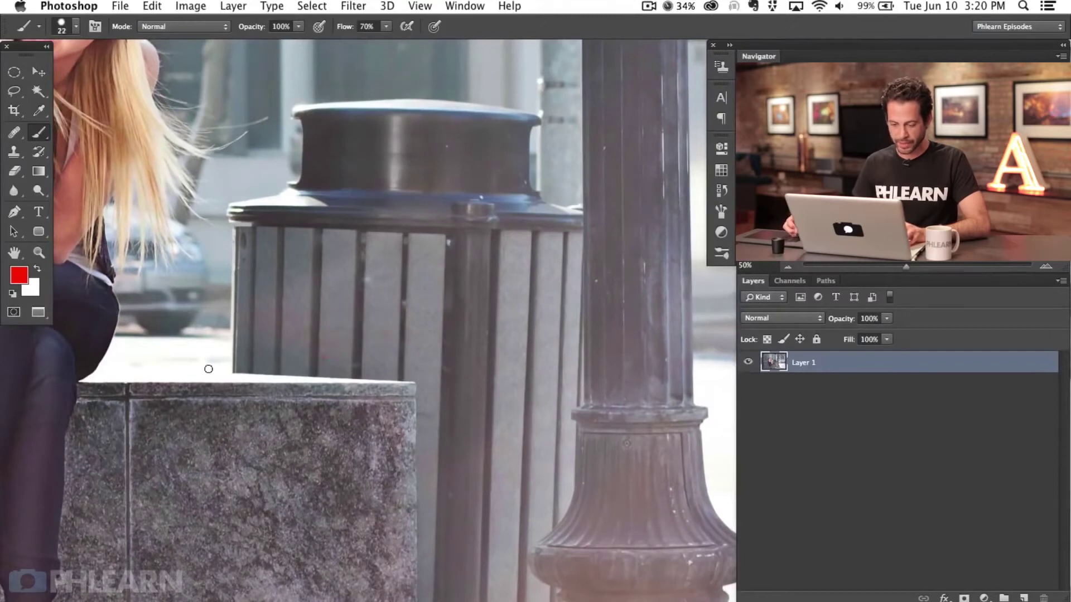
{"action": "left_click_drag", "start_coordinate": [509, 437], "coordinate": [409, 422]}
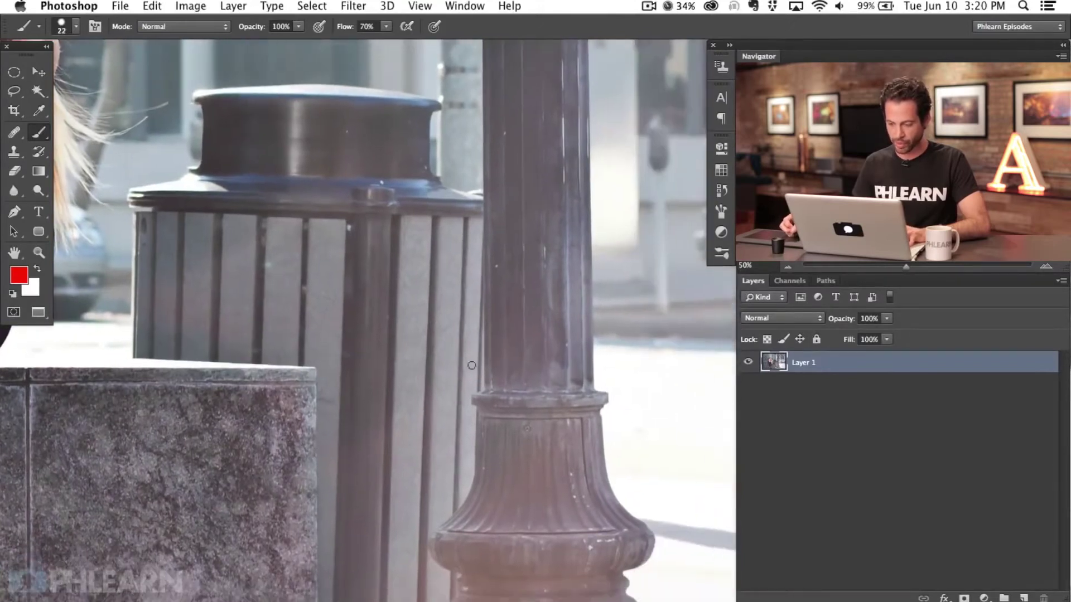
{"action": "mouse_move", "coordinate": [403, 477]}
{"action": "left_mouse_down"}
{"action": "mouse_move", "coordinate": [481, 478]}
{"action": "mouse_move", "coordinate": [489, 511]}
{"action": "left_mouse_up"}
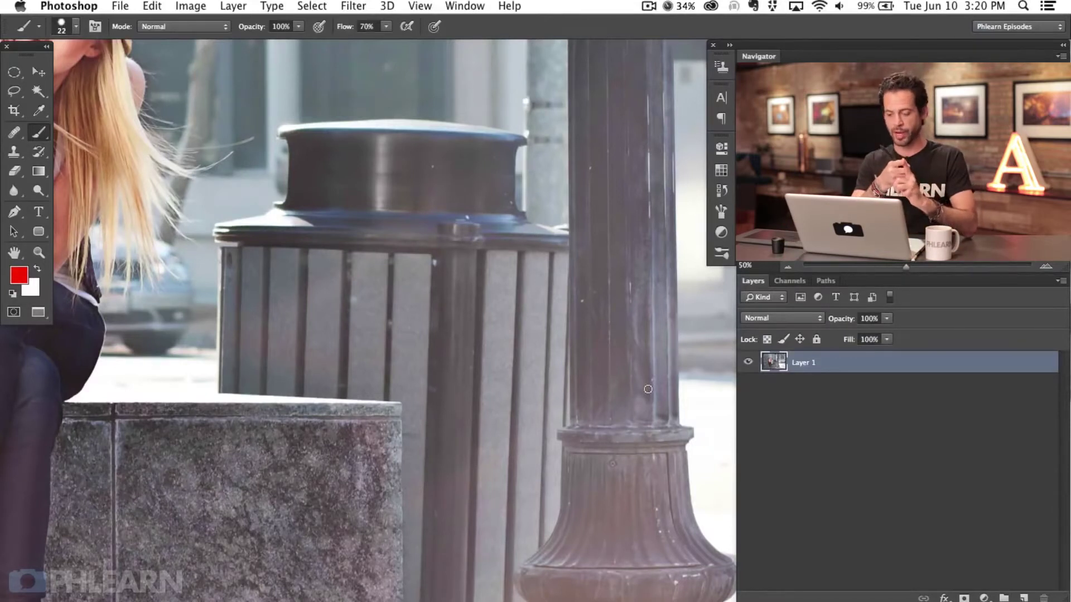
{"action": "scroll", "coordinate": [486, 259], "scroll_direction": "down", "scroll_amount": 5}
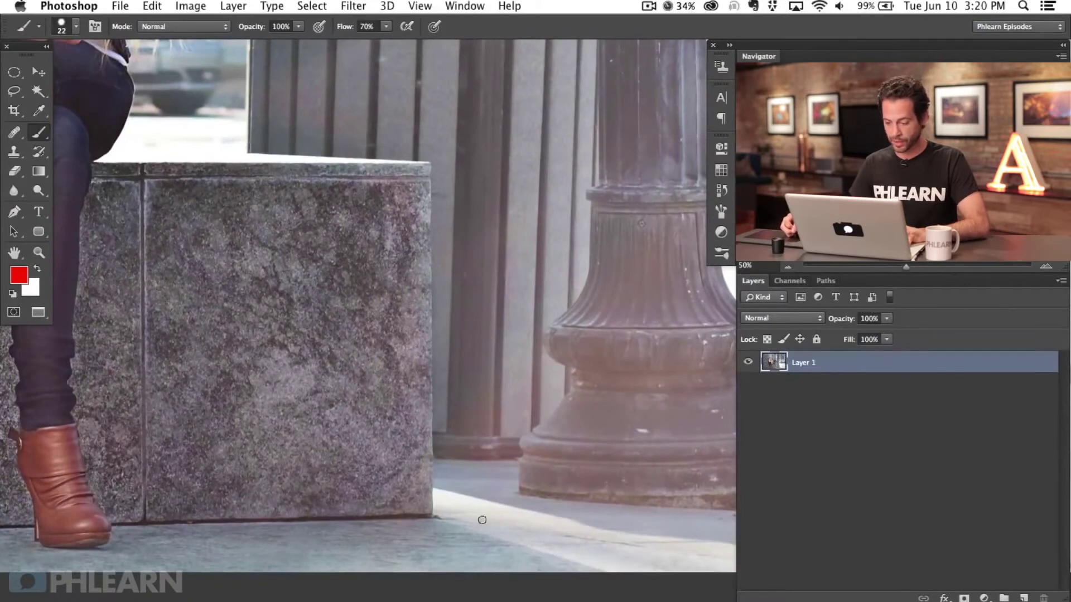
{"action": "scroll", "coordinate": [564, 504], "scroll_direction": "right", "scroll_amount": 2}
{"action": "scroll", "coordinate": [564, 504], "scroll_direction": "up", "scroll_amount": 1}
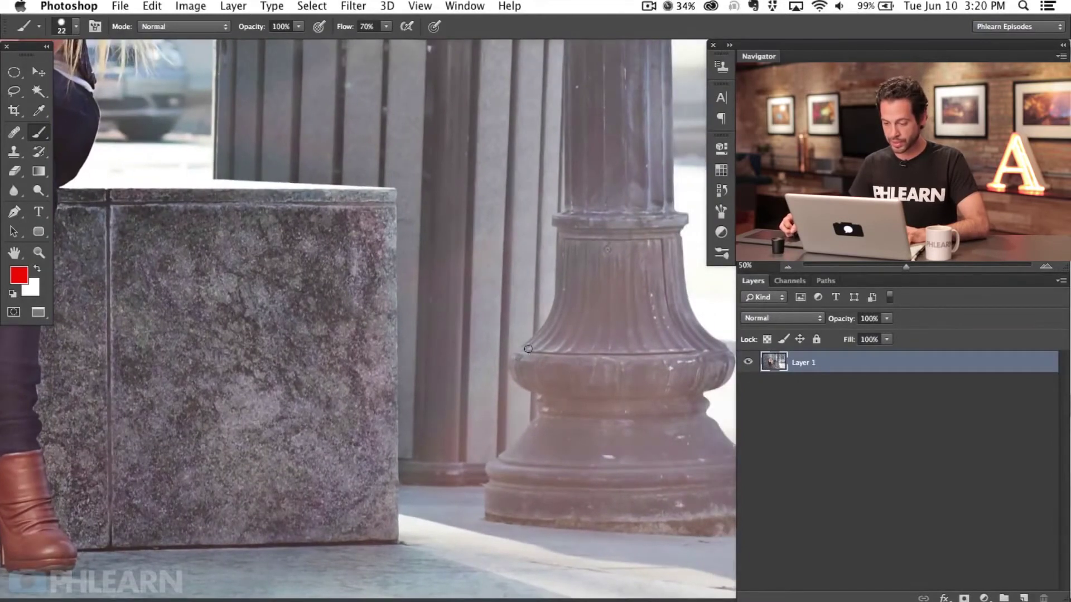
{"action": "left_click_drag", "start_coordinate": [568, 176], "coordinate": [559, 322]}
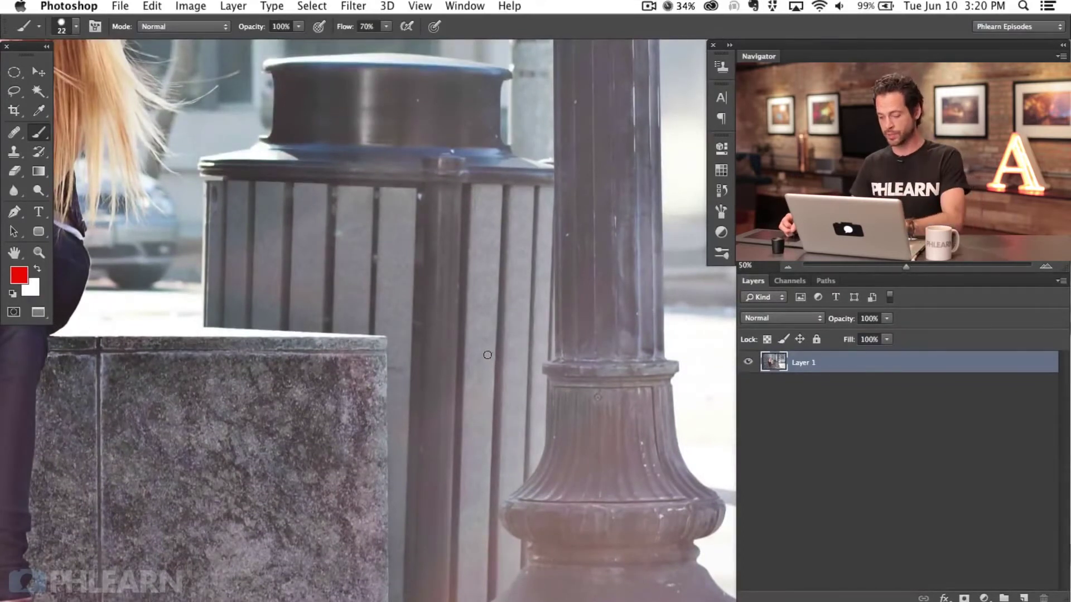
- Add a new layer and start a Pen path along the stone bench's top edge, from the trash can's left side to the bench corner
{"action": "key", "text": "p"}
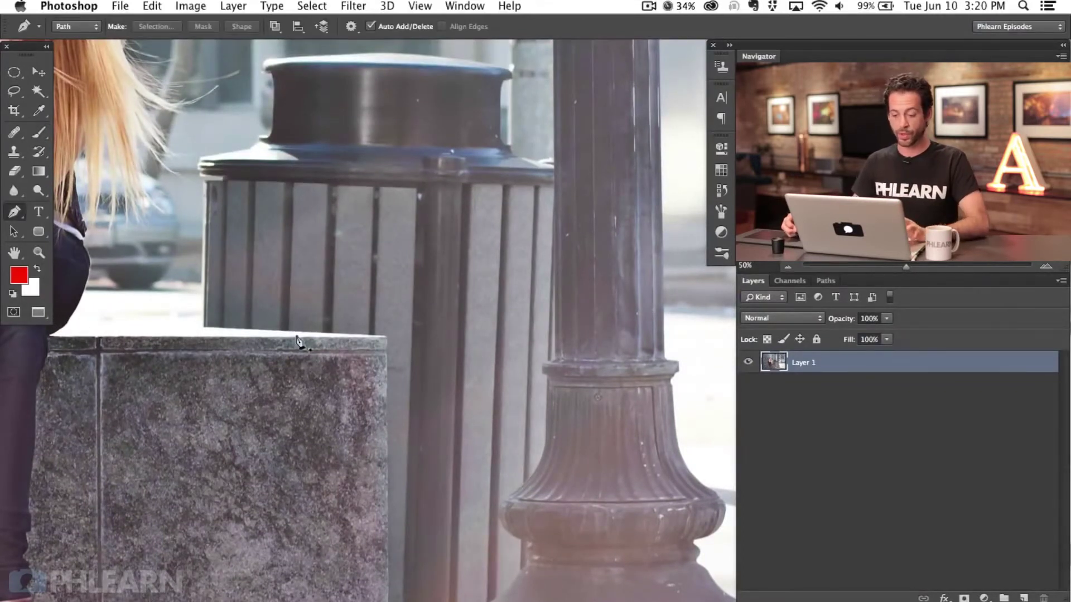
{"action": "left_click", "coordinate": [1023, 597]}
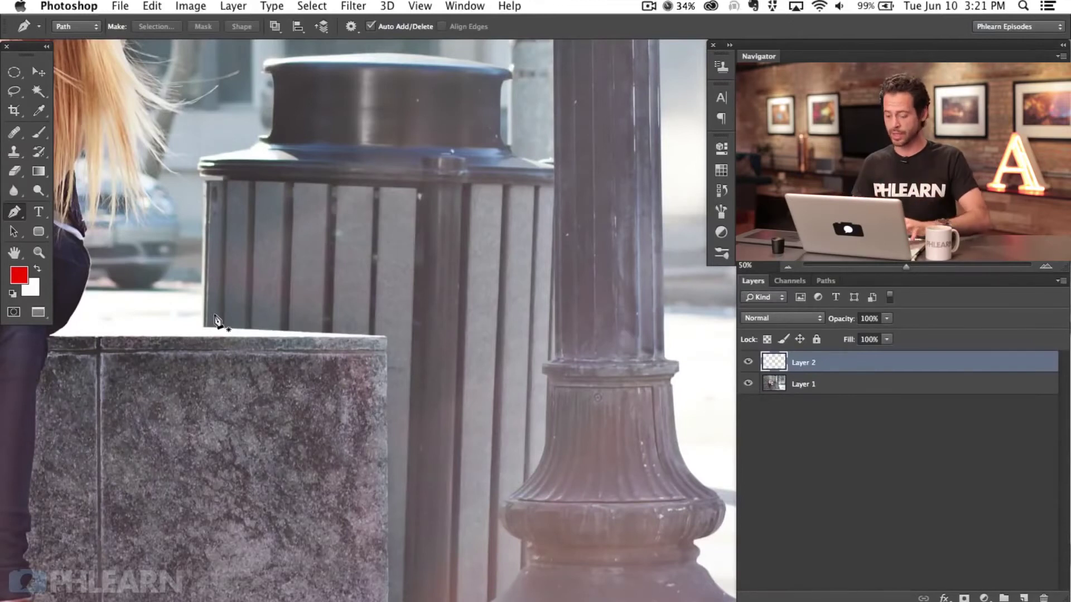
{"action": "key", "text": "super+plus"}
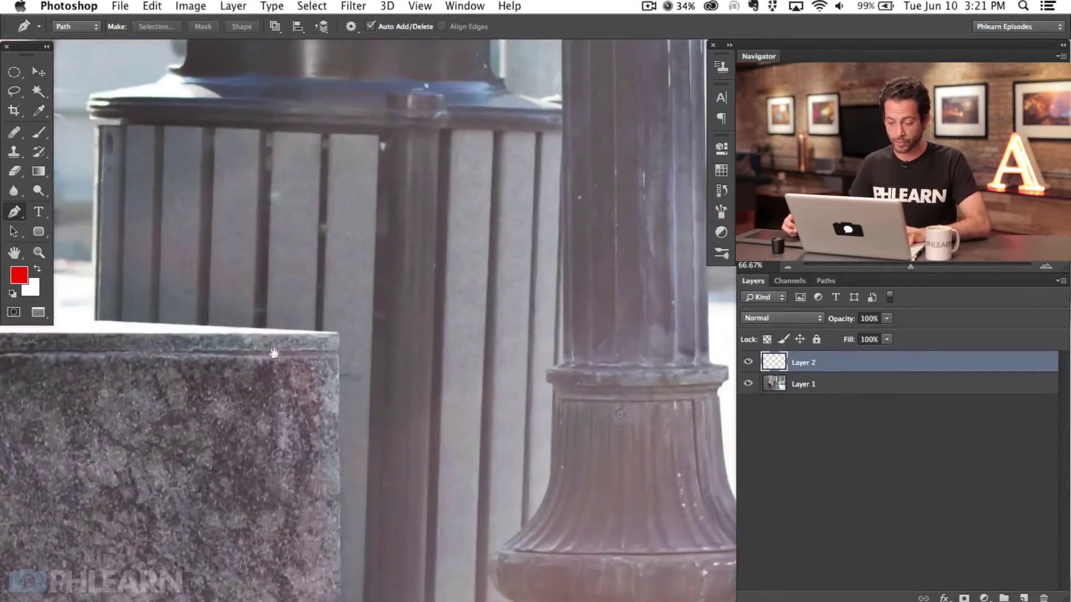
{"action": "left_click_drag", "start_coordinate": [289, 387], "coordinate": [405, 380]}
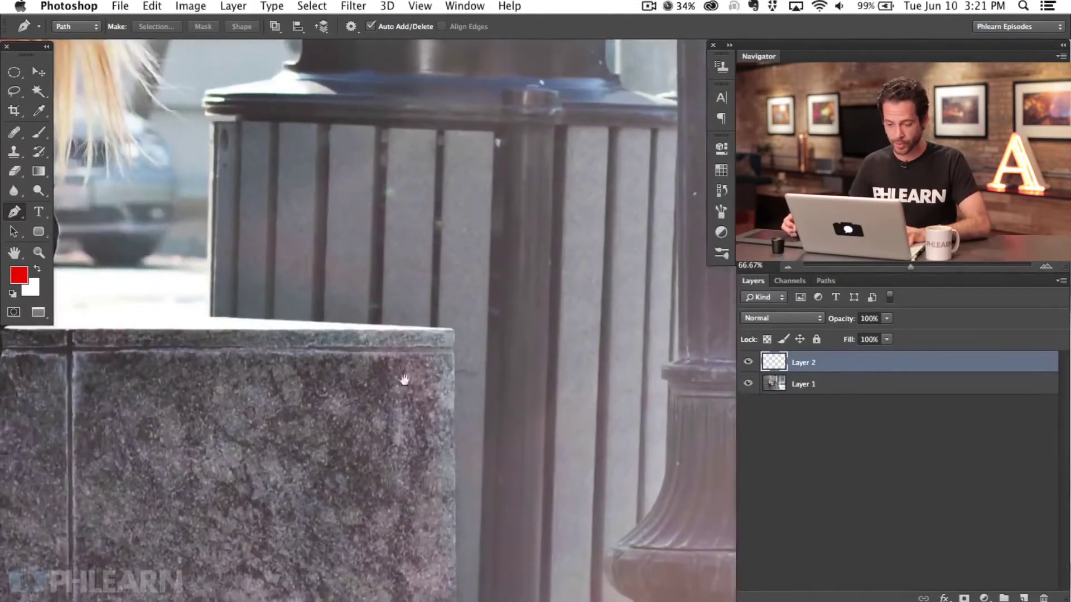
{"action": "left_click", "coordinate": [196, 311]}
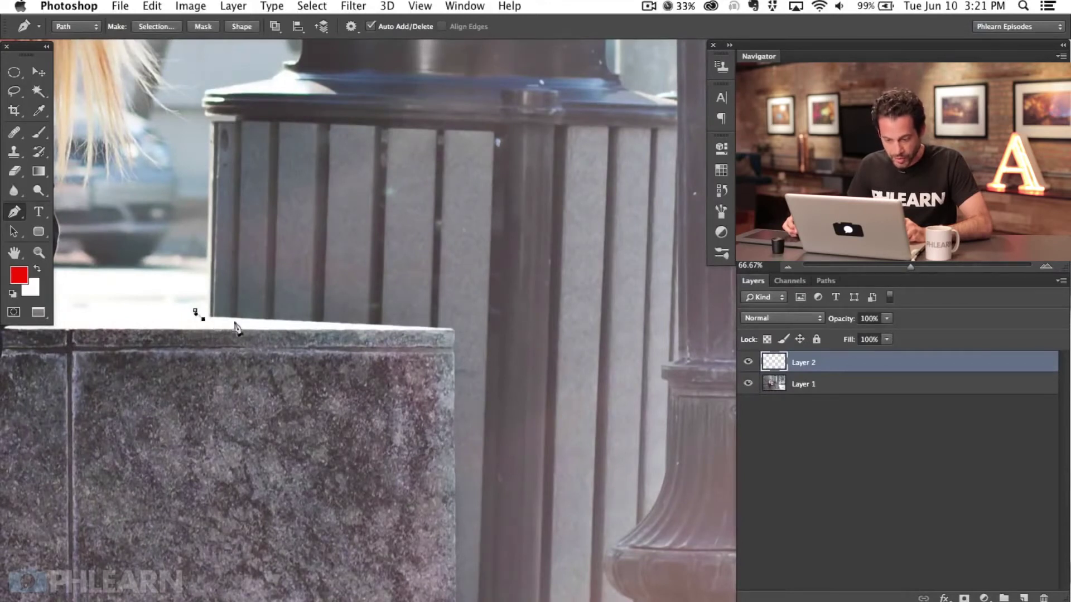
{"action": "left_click", "coordinate": [452, 330]}
{"action": "mouse_move", "coordinate": [203, 320]}
{"action": "left_mouse_down"}
{"action": "mouse_move", "coordinate": [196, 312]}
{"action": "mouse_move", "coordinate": [206, 319]}
{"action": "left_mouse_up"}
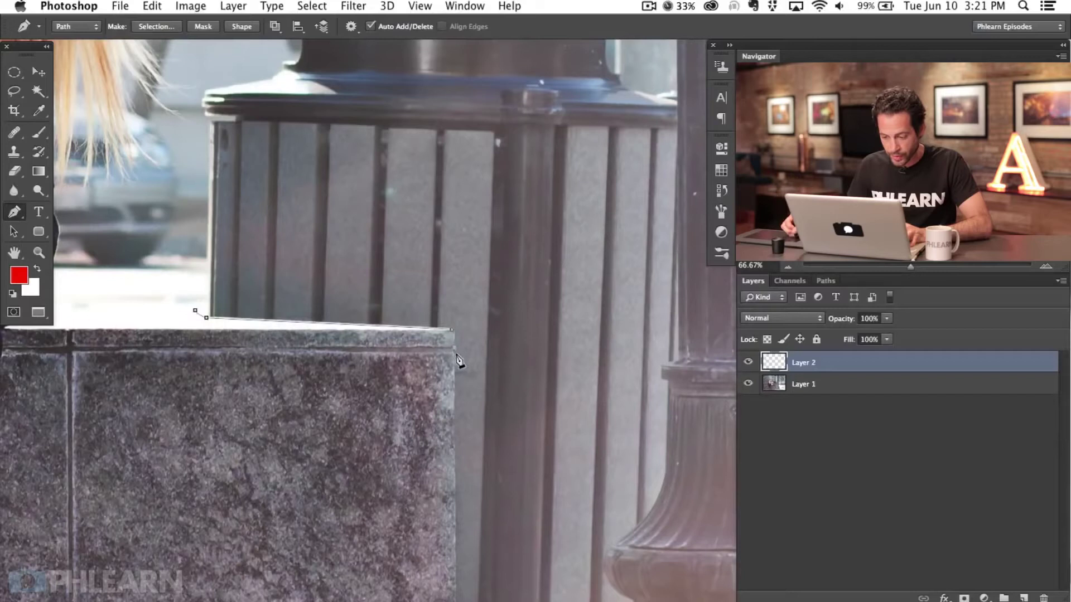
- Continue the path down the bench's side and across the sunlit ground to the lower left corner of the lamppost base
{"action": "left_click_drag", "start_coordinate": [466, 394], "coordinate": [423, 163]}
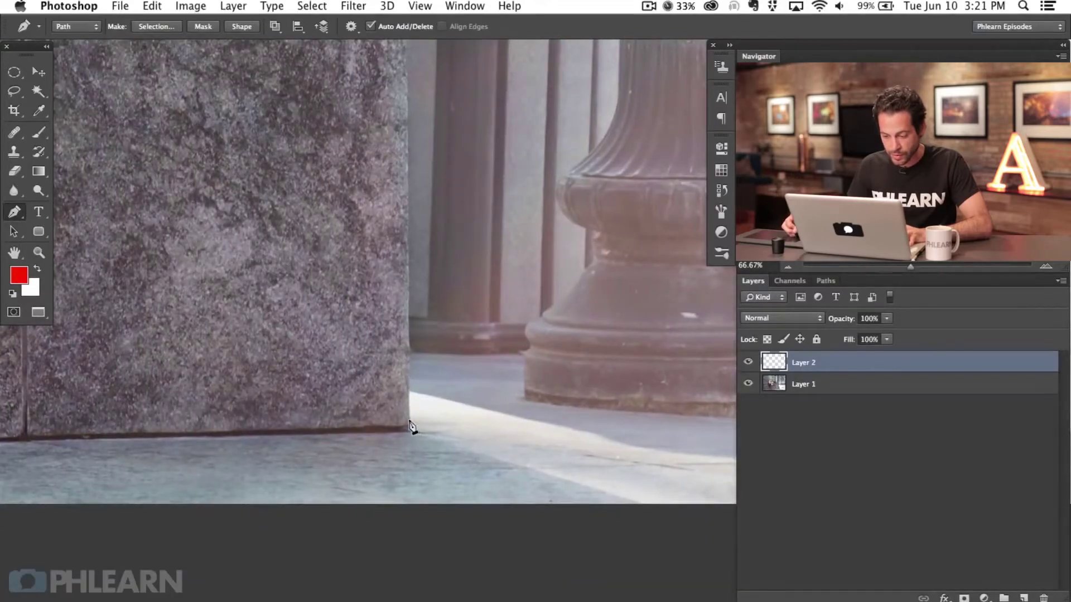
{"action": "scroll", "coordinate": [400, 275], "scroll_direction": "up", "scroll_amount": 10}
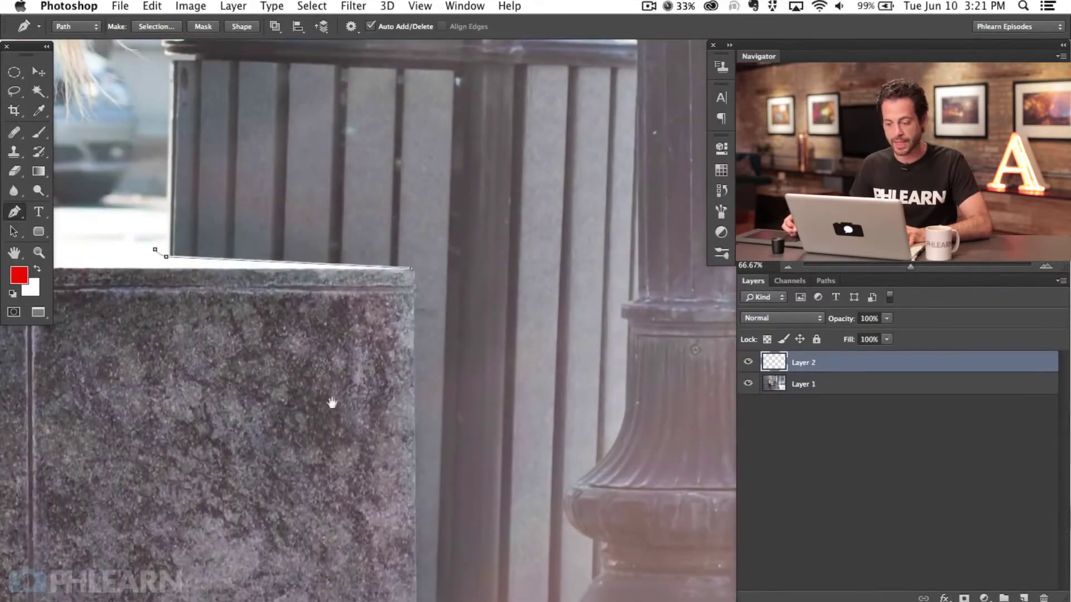
{"action": "scroll", "coordinate": [329, 401], "scroll_direction": "down", "scroll_amount": 10}
{"action": "left_click_drag", "start_coordinate": [456, 426], "coordinate": [522, 421]}
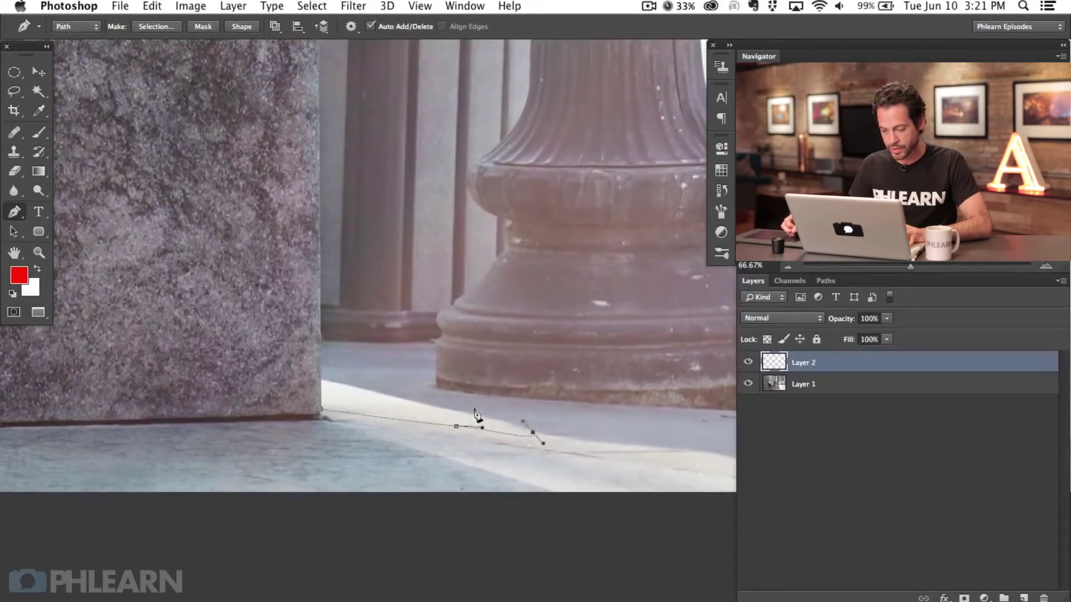
{"action": "left_click", "coordinate": [438, 389]}
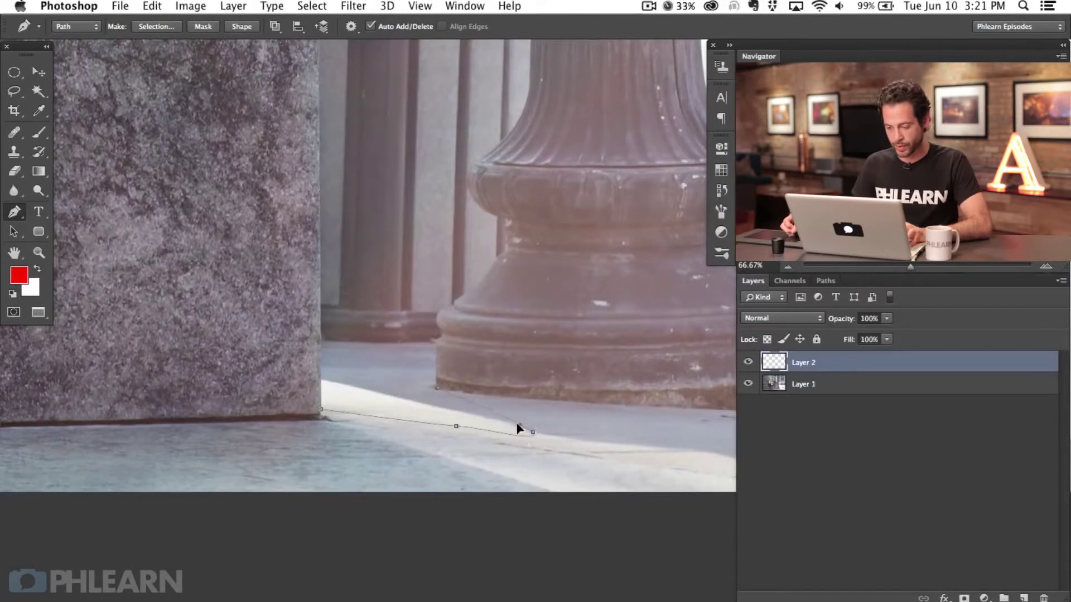
- Trace the path up the left edge of the lamppost's base block and around its lowest rounded moulding
{"action": "key", "text": "super+plus"}
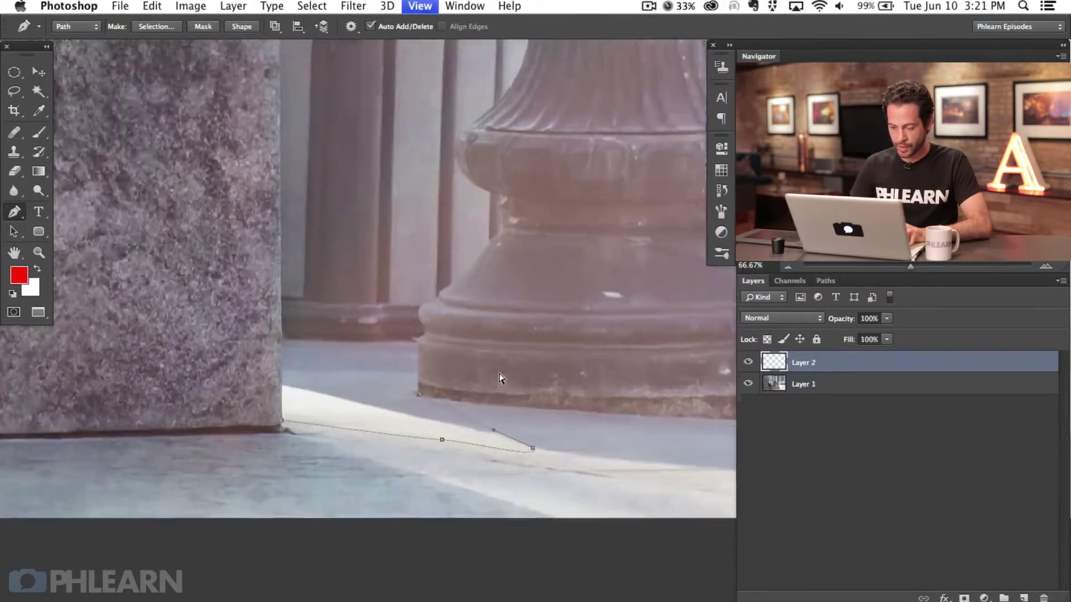
{"action": "key", "text": "super+plus"}
{"action": "scroll", "coordinate": [310, 383], "scroll_direction": "left", "scroll_amount": 3}
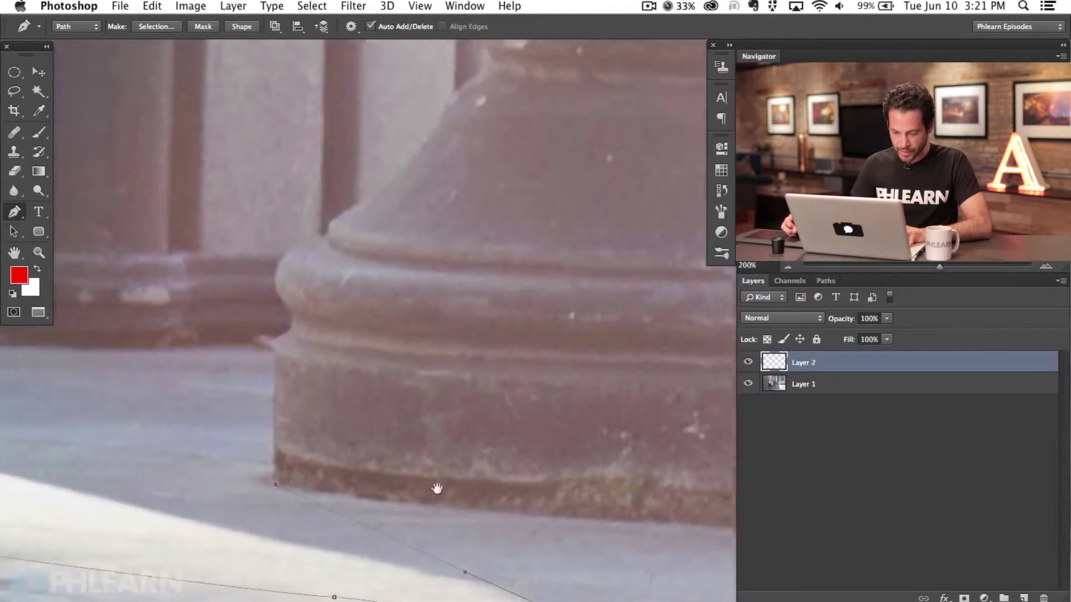
{"action": "left_click", "coordinate": [302, 346]}
{"action": "left_click", "coordinate": [321, 333]}
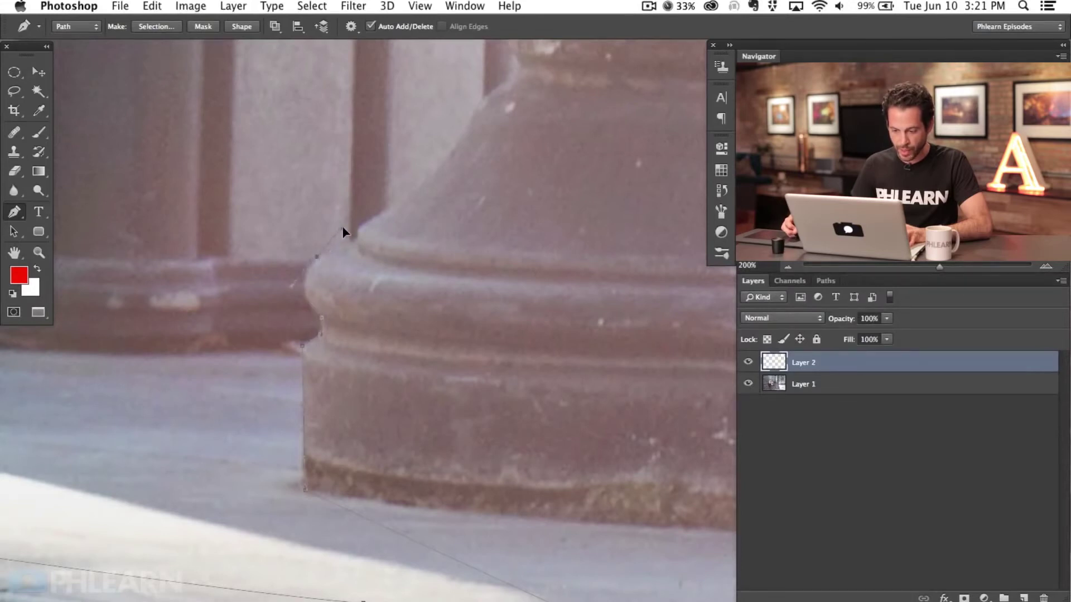
{"action": "left_click", "coordinate": [344, 246]}
{"action": "left_click", "coordinate": [354, 240]}
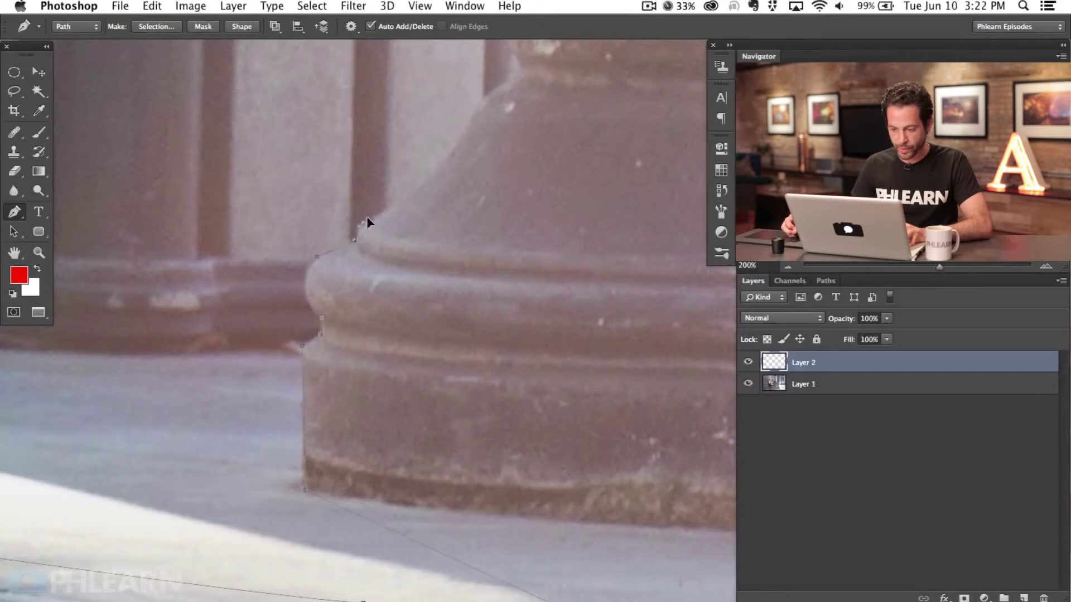
- Continue the Pen path up the left edge of the lamppost's sloping lower base to its narrow neck
{"action": "scroll", "coordinate": [400, 317], "scroll_direction": "up", "scroll_amount": 5}
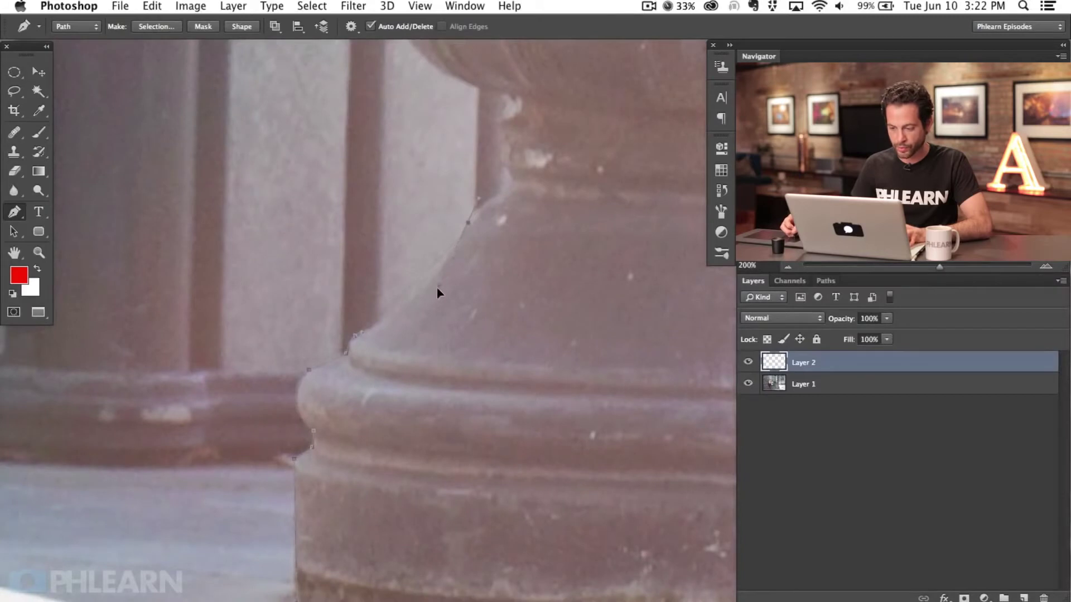
{"action": "left_click", "coordinate": [500, 186]}
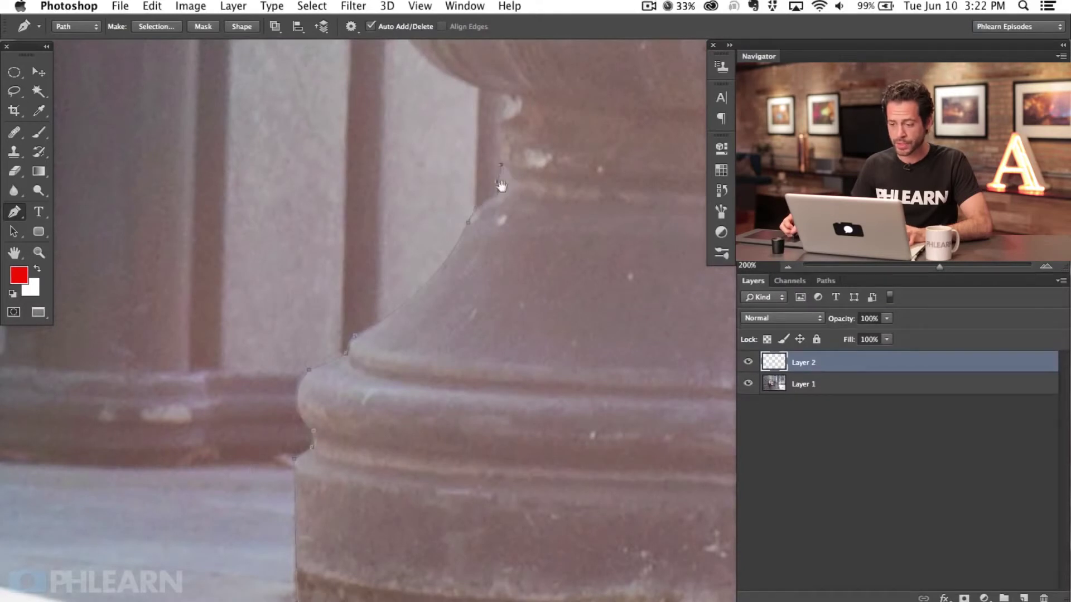
{"action": "scroll", "coordinate": [497, 181], "scroll_direction": "up", "scroll_amount": 3}
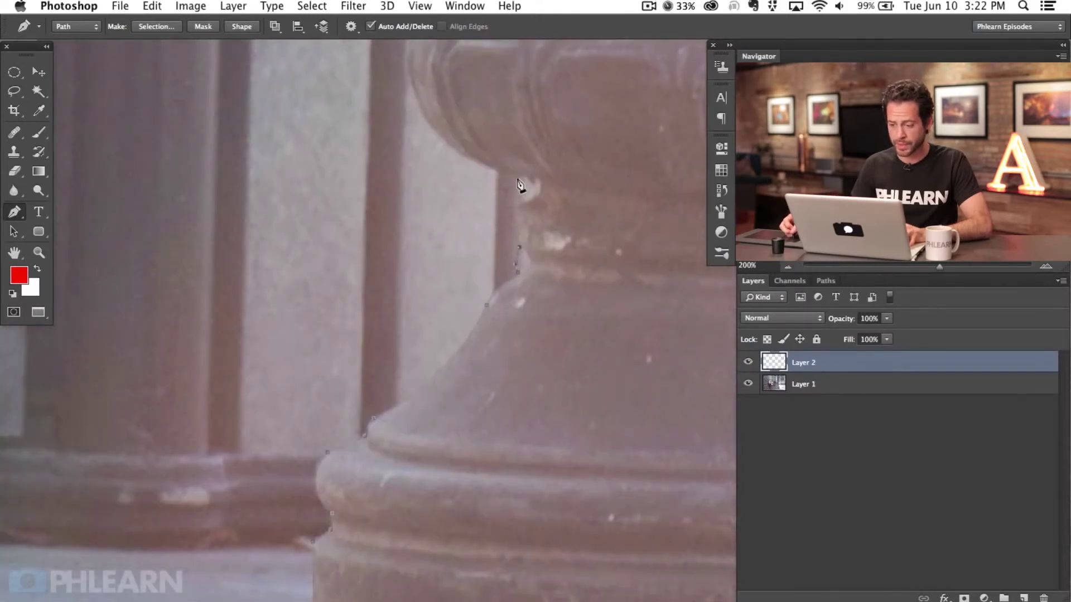
- Trace the path around the left side of the lamppost's bulging ring, from the neck to its upper rim
{"action": "scroll", "coordinate": [518, 182], "scroll_direction": "up", "scroll_amount": 8}
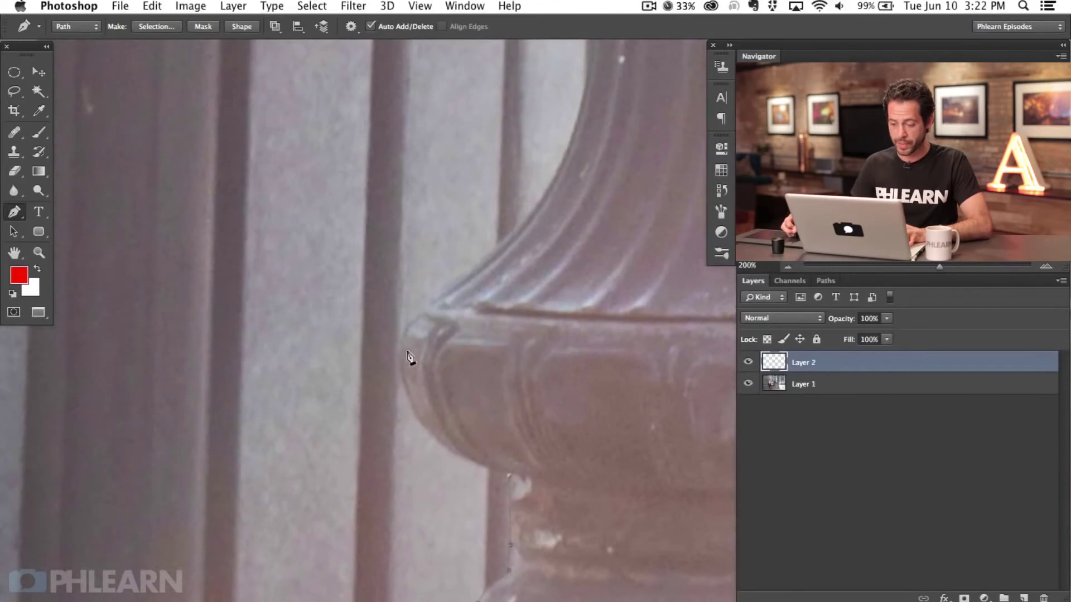
{"action": "left_click_drag", "start_coordinate": [400, 355], "coordinate": [398, 381]}
{"action": "left_click_drag", "start_coordinate": [403, 453], "coordinate": [404, 453]}
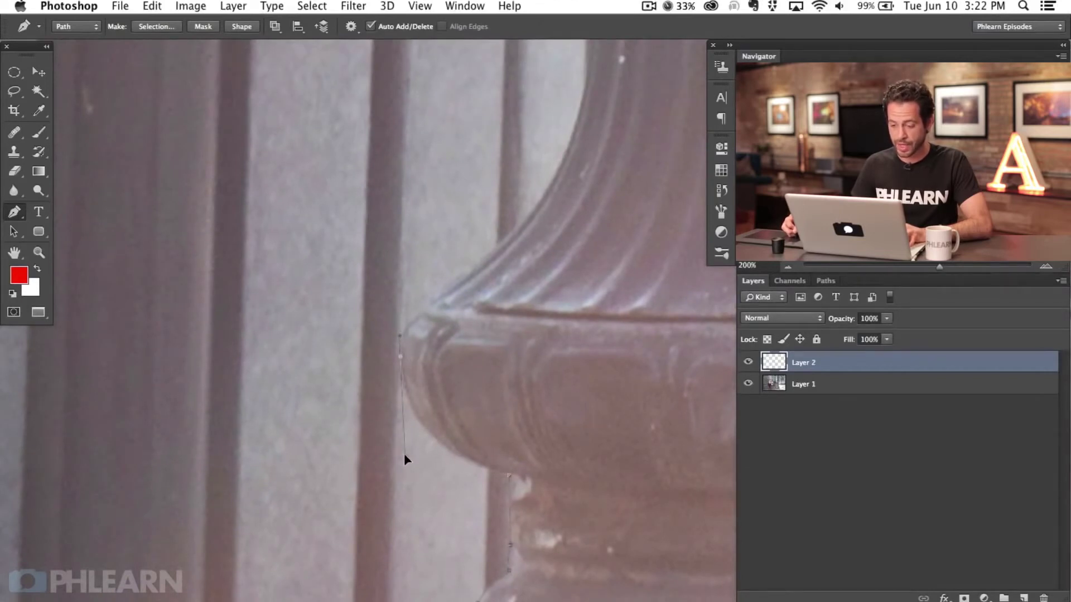
{"action": "left_click", "coordinate": [423, 312]}
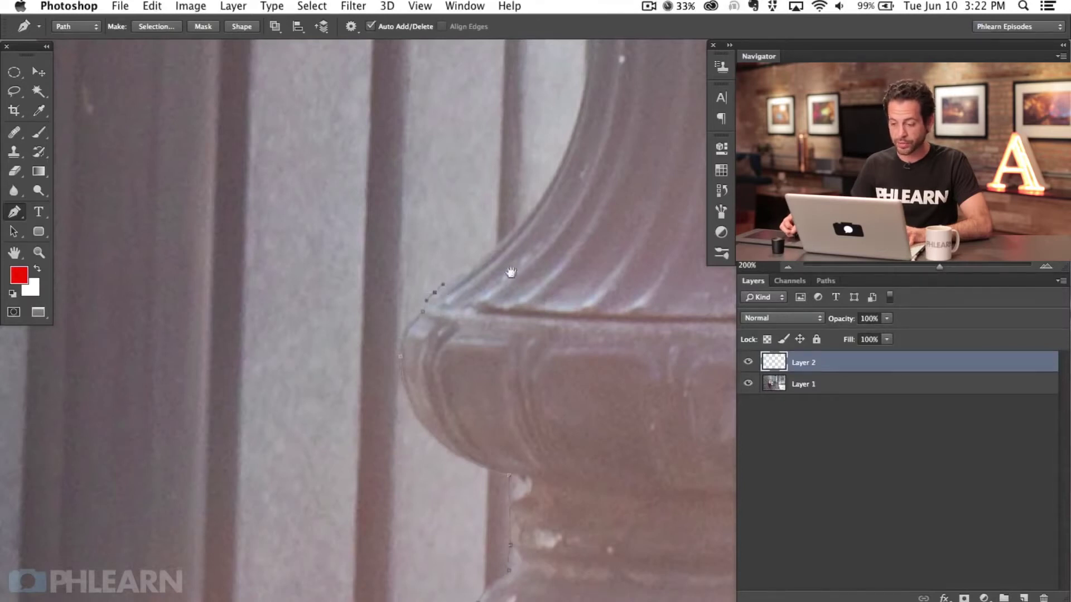
- Curve the path up the fluted, inward-sweeping section above the ring to its straight vertical side
{"action": "left_click_drag", "start_coordinate": [509, 273], "coordinate": [445, 411]}
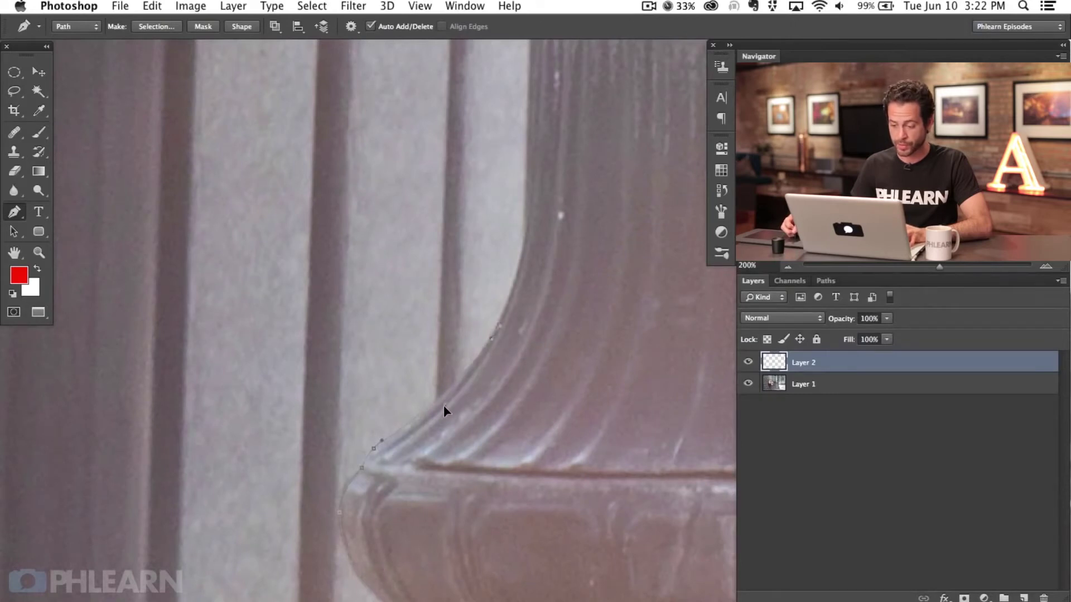
{"action": "left_click_drag", "start_coordinate": [531, 238], "coordinate": [463, 512]}
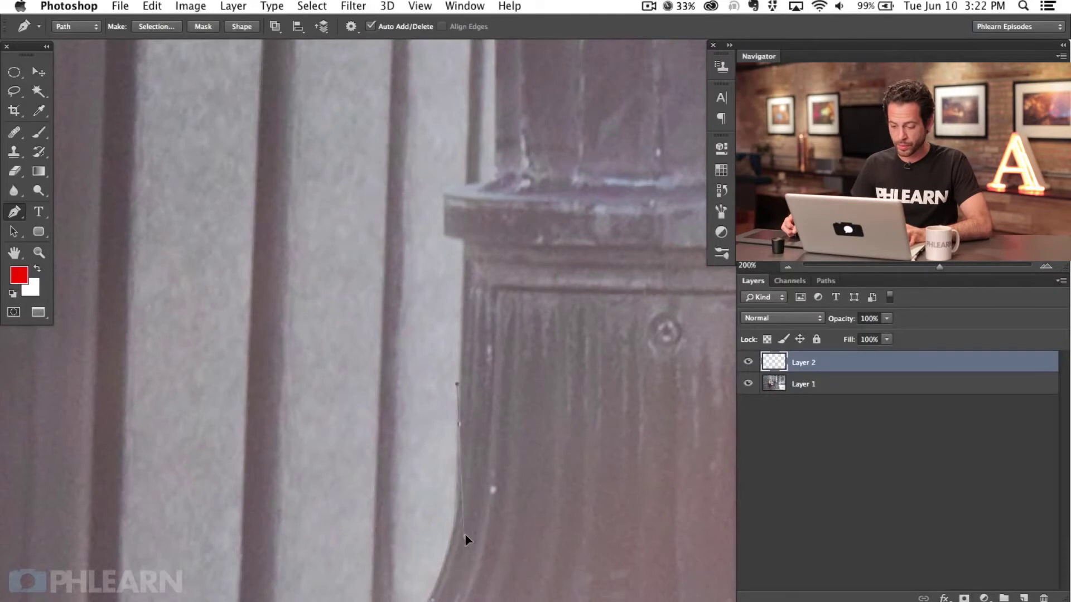
{"action": "left_click", "coordinate": [461, 425]}
{"action": "key", "text": "super+z"}
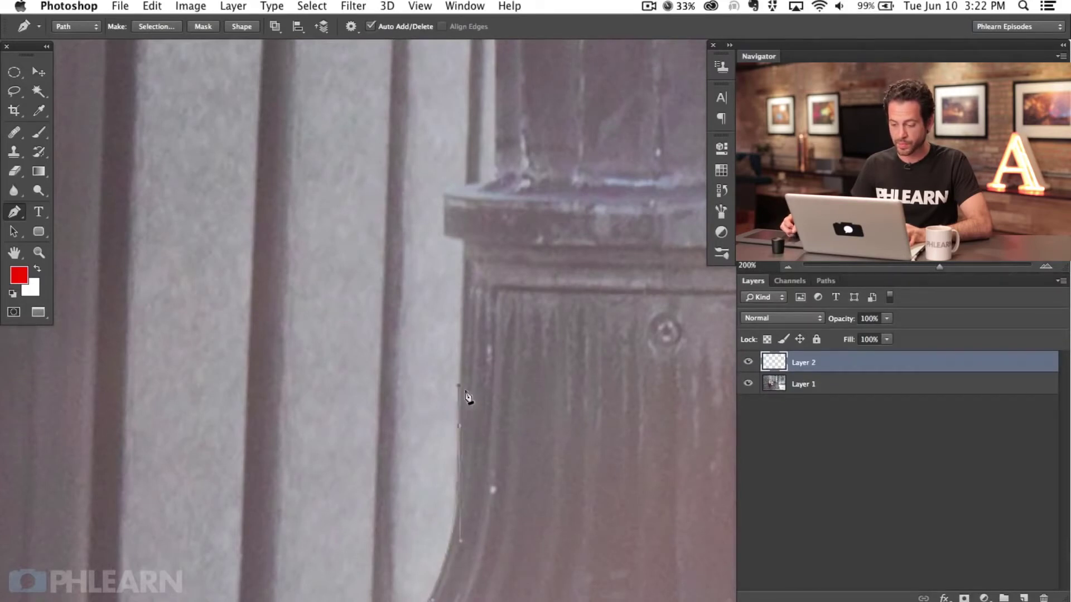
- Trace the path around the left end of the lamppost's square collar to the foot of the upper shaft
{"action": "left_click", "coordinate": [444, 235]}
{"action": "left_click", "coordinate": [444, 189]}
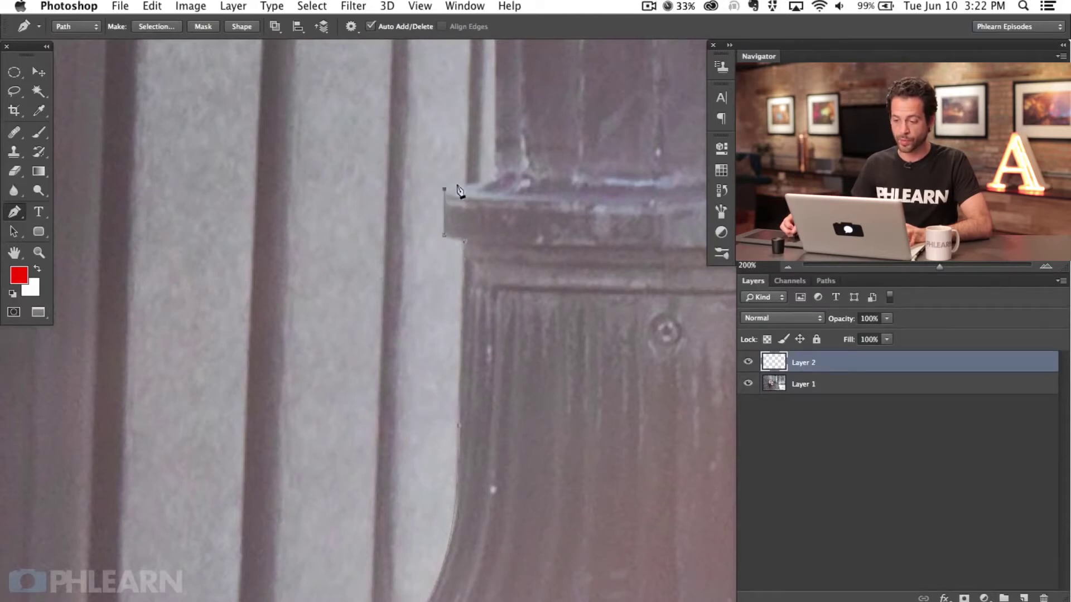
{"action": "left_click_drag", "start_coordinate": [490, 178], "coordinate": [504, 175]}
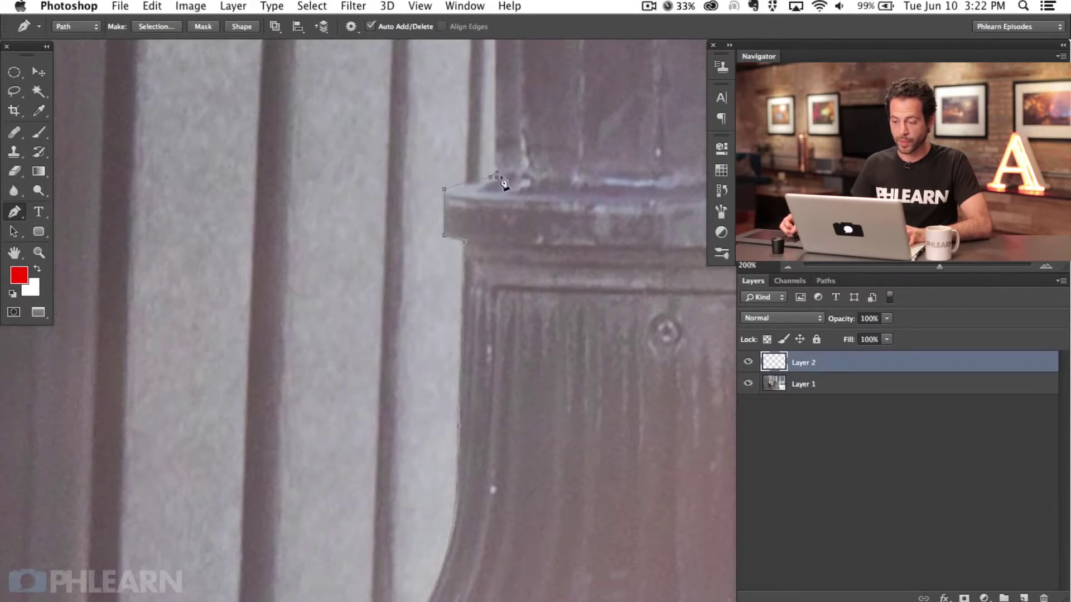
- Run the path straight up the left edge of the lamppost's shaft to just beyond the image's upper edge
{"action": "scroll", "coordinate": [480, 290], "scroll_direction": "up", "scroll_amount": 10}
{"action": "key", "text": "super+minus"}
{"action": "left_click_drag", "start_coordinate": [568, 266], "coordinate": [537, 600]}
{"action": "left_click_drag", "start_coordinate": [523, 359], "coordinate": [521, 514]}
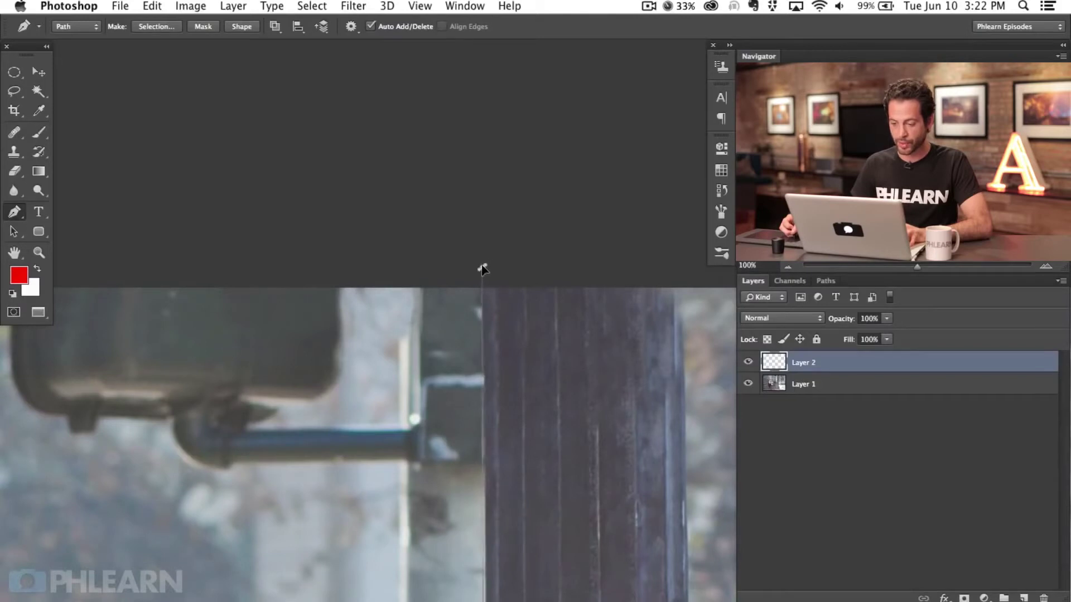
- Carry the path across above the image and down between the woman's hair and the trash can, closing it at the bench
{"action": "scroll", "coordinate": [442, 318], "scroll_direction": "down", "scroll_amount": 5}
{"action": "scroll", "coordinate": [442, 317], "scroll_direction": "left", "scroll_amount": 3}
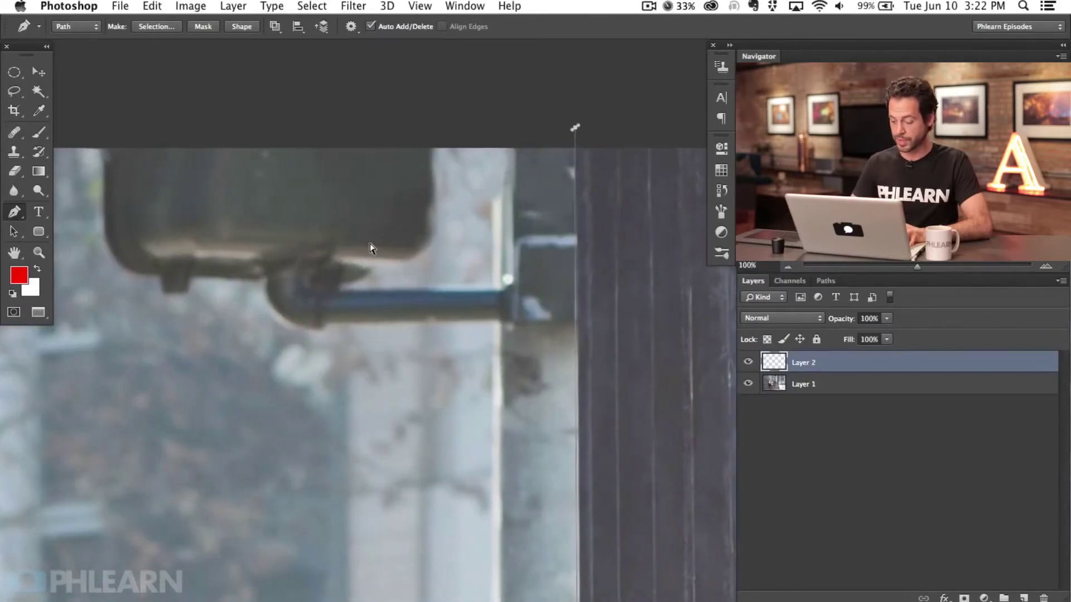
{"action": "key", "text": "super+minus"}
{"action": "key", "text": "super+minus"}
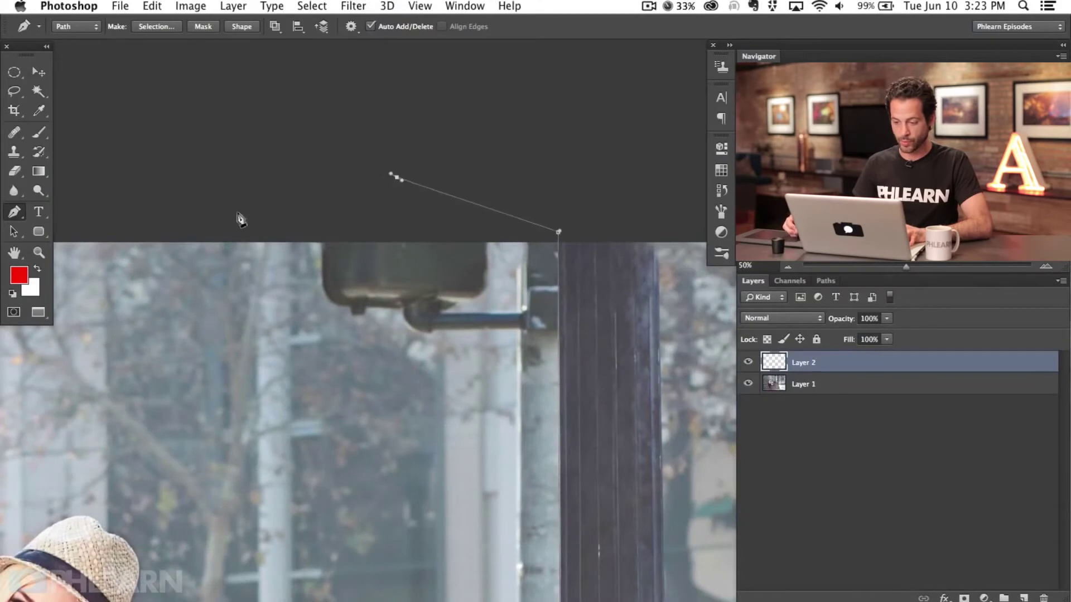
{"action": "left_click_drag", "start_coordinate": [218, 510], "coordinate": [260, 191]}
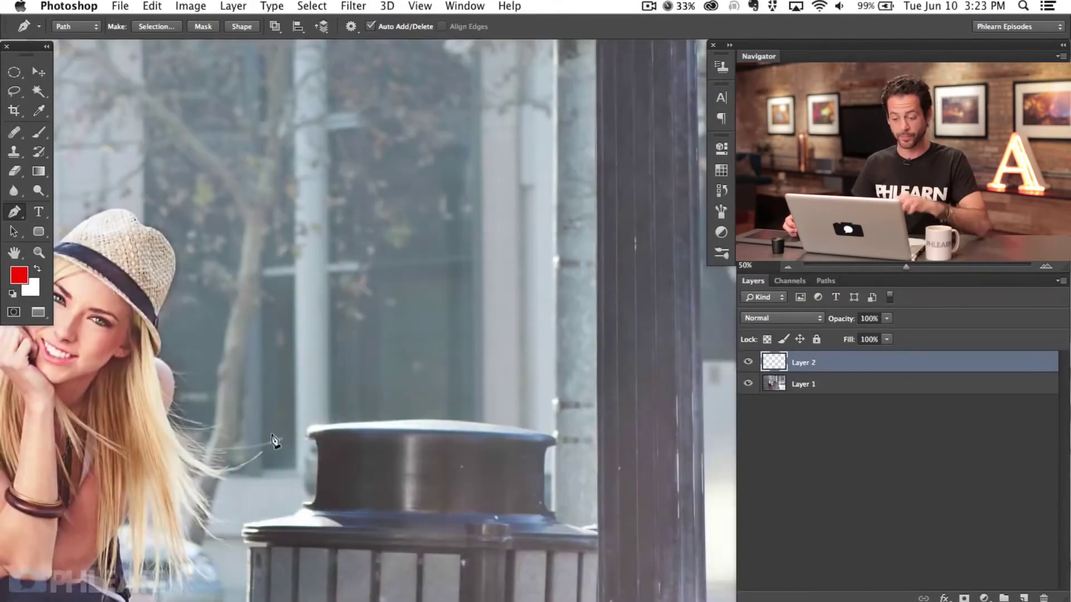
{"action": "left_click_drag", "start_coordinate": [265, 466], "coordinate": [277, 315]}
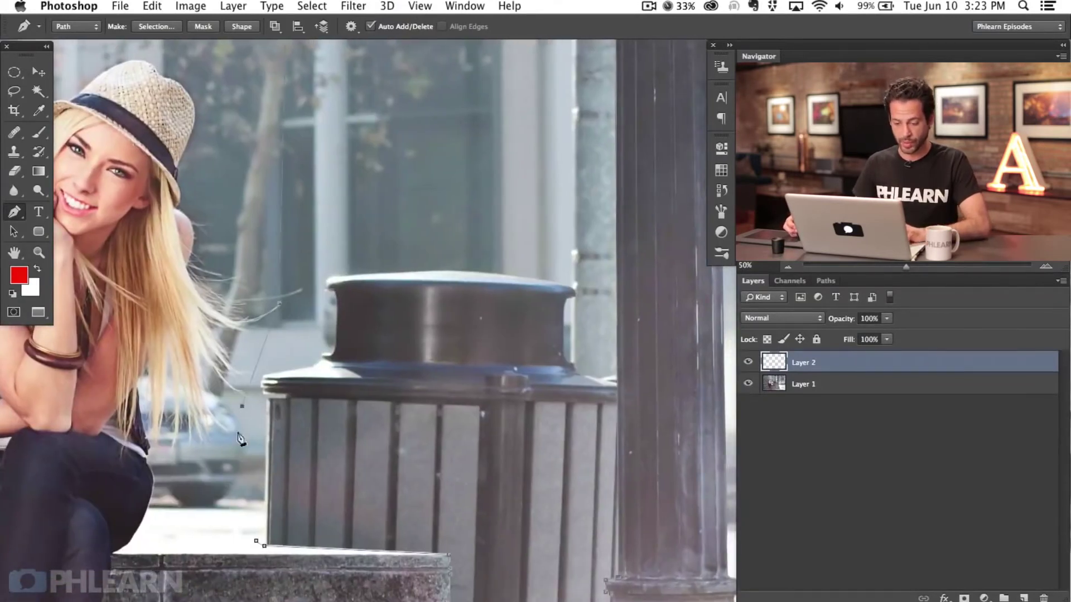
{"action": "left_click_drag", "start_coordinate": [366, 117], "coordinate": [275, 285]}
- Convert the closed path into a new anti-aliased selection with a 0.1-pixel feather radius
{"action": "key", "text": "super+minus"}
{"action": "key", "text": "super+minus"}
{"action": "left_click_drag", "start_coordinate": [459, 189], "coordinate": [351, 211]}
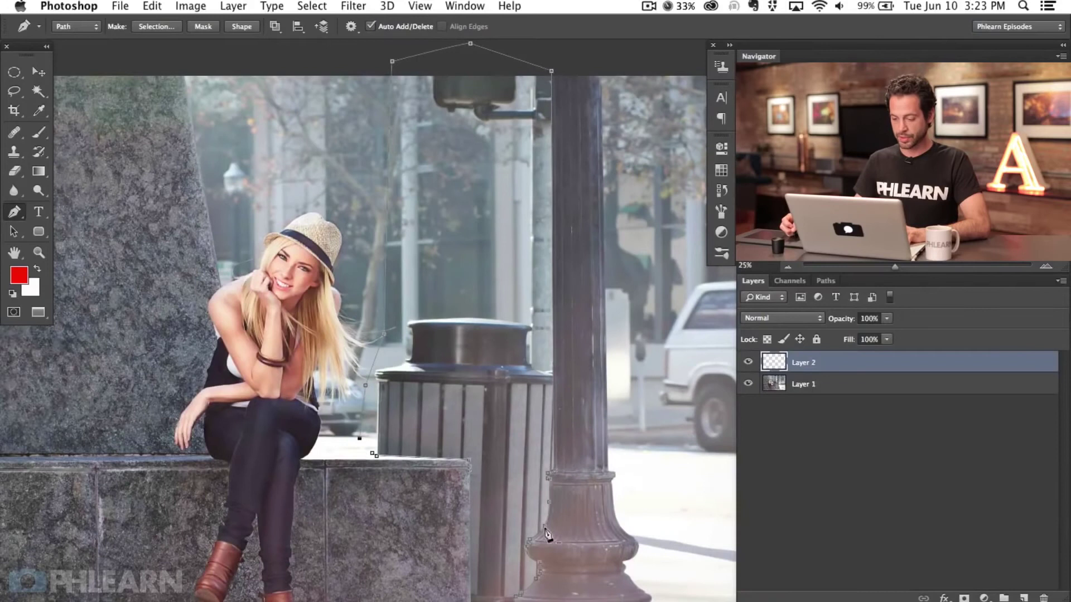
{"action": "right_click", "coordinate": [470, 220]}
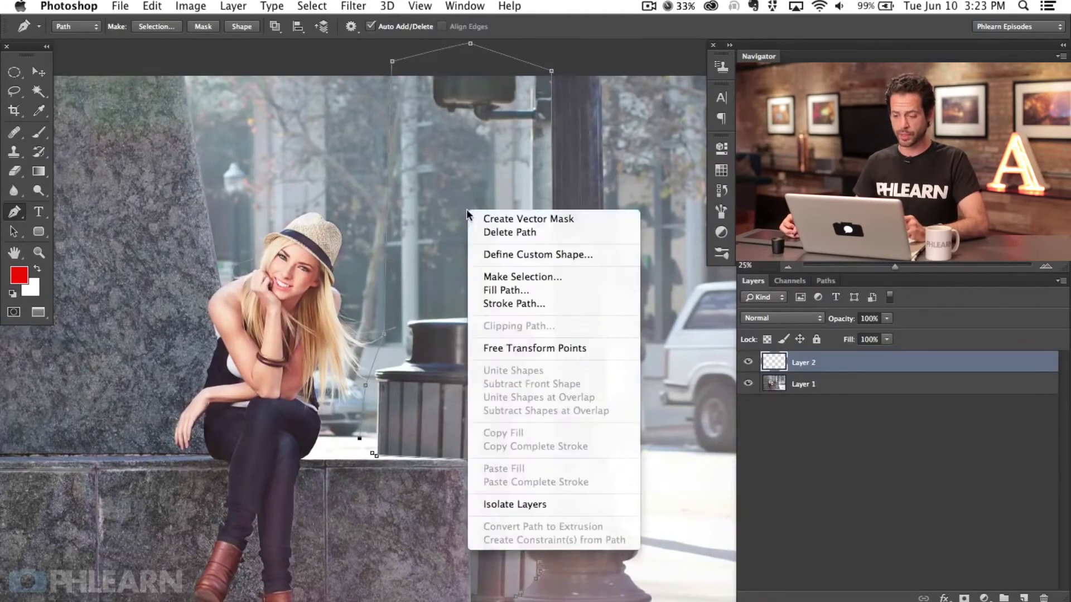
{"action": "left_click", "coordinate": [563, 275]}
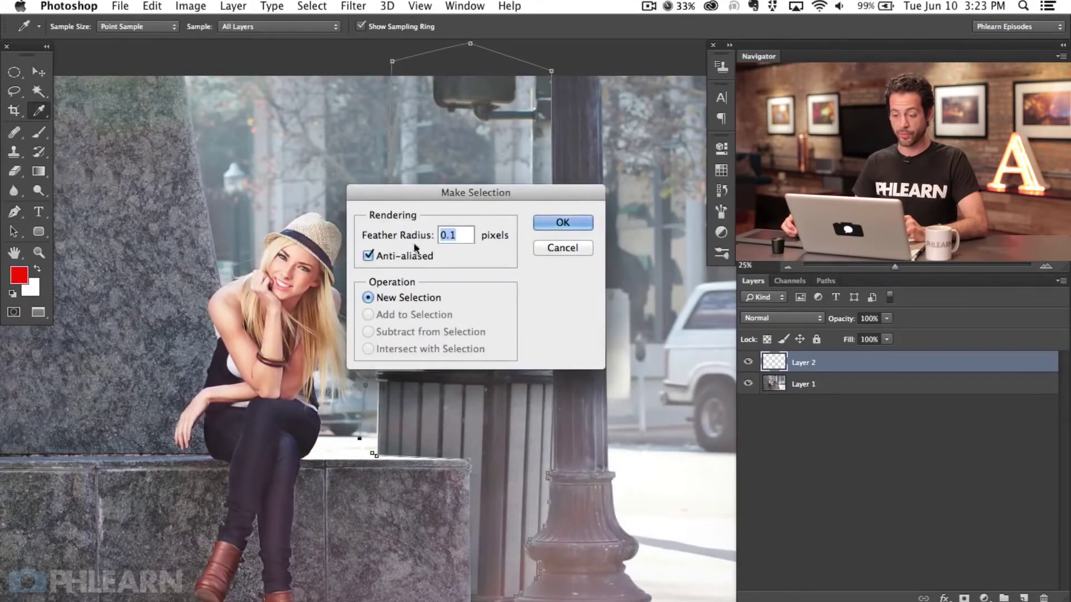
{"action": "left_click", "coordinate": [571, 225]}
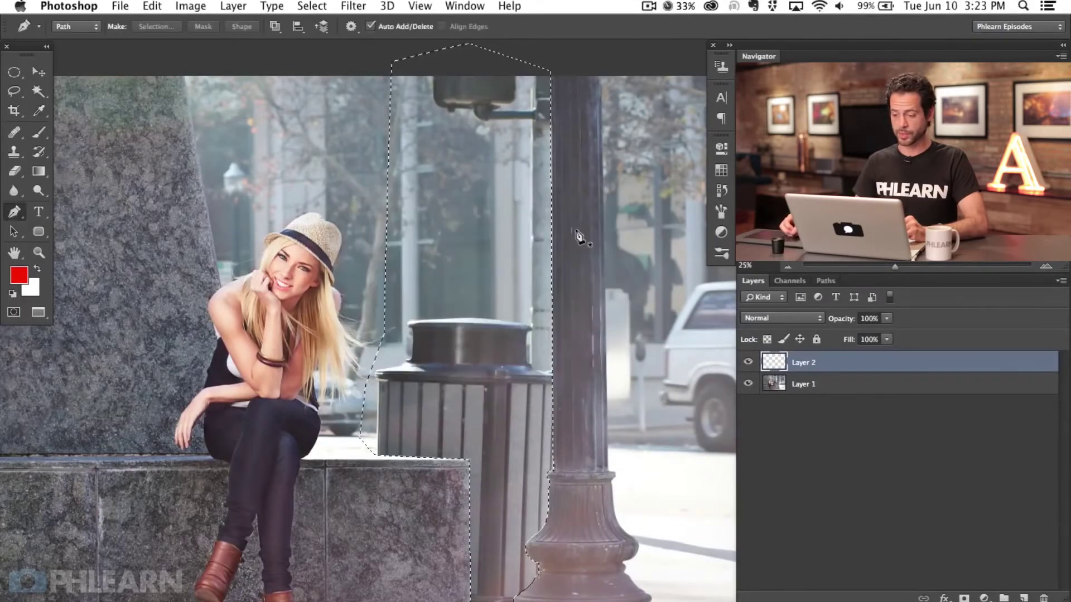
- Test the selection's coverage by painting it red with a 470 px brush on Layer 2, and clear the paint
{"action": "key", "text": "b"}
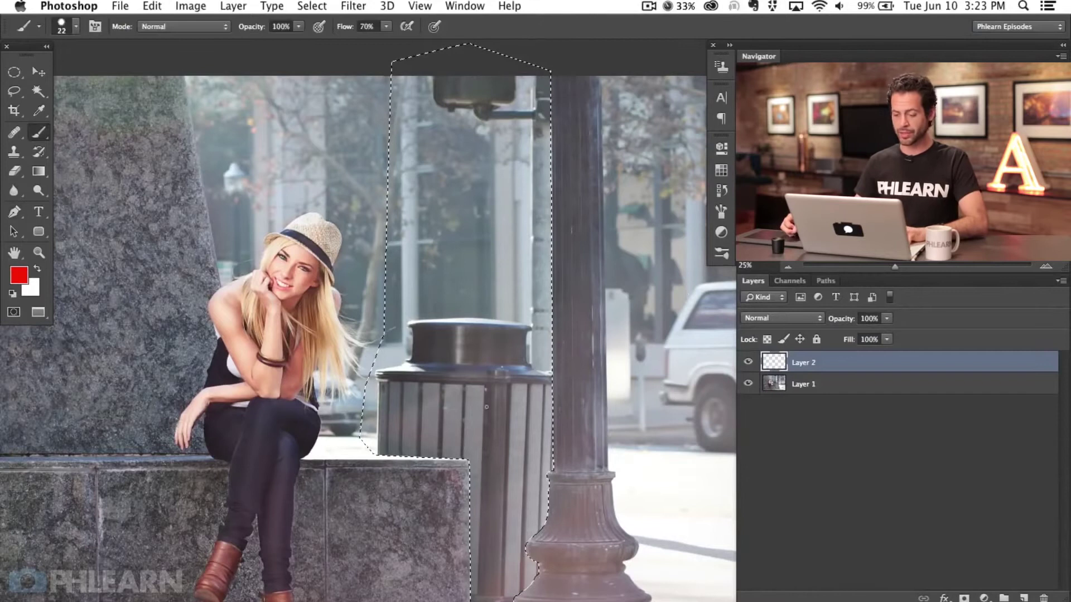
{"action": "scroll", "coordinate": [396, 288], "scroll_direction": "right", "scroll_amount": 3}
{"action": "scroll", "coordinate": [397, 288], "scroll_direction": "down", "scroll_amount": 1}
{"action": "mouse_move", "coordinate": [397, 287]}
{"action": "left_mouse_down"}
{"action": "mouse_move", "coordinate": [499, 262]}
{"action": "mouse_move", "coordinate": [479, 440]}
{"action": "mouse_move", "coordinate": [538, 475]}
{"action": "left_mouse_up"}
{"action": "mouse_move", "coordinate": [475, 556]}
{"action": "left_mouse_down"}
{"action": "mouse_move", "coordinate": [453, 384]}
{"action": "mouse_move", "coordinate": [392, 459]}
{"action": "mouse_move", "coordinate": [473, 201]}
{"action": "mouse_move", "coordinate": [338, 320]}
{"action": "mouse_move", "coordinate": [304, 295]}
{"action": "mouse_move", "coordinate": [447, 51]}
{"action": "left_mouse_up"}
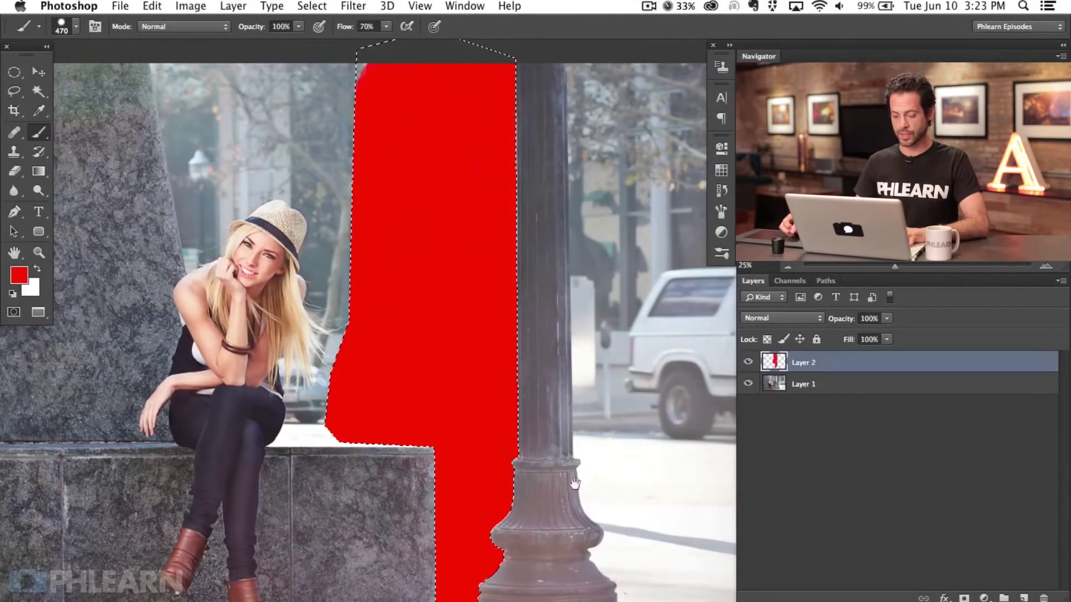
{"action": "left_click_drag", "start_coordinate": [575, 483], "coordinate": [517, 405]}
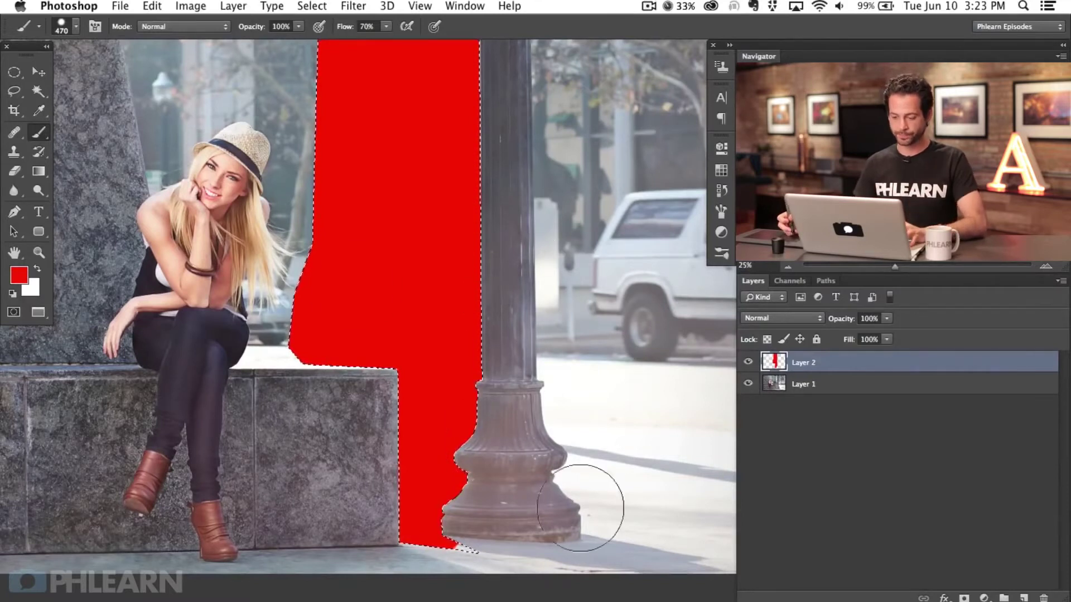
{"action": "key", "text": "Delete"}
- Set up the Clone Stamp with a round 223 px brush, 65% hardness, 80% flow and Current & Below sampling
{"action": "left_click_drag", "start_coordinate": [603, 456], "coordinate": [586, 469]}
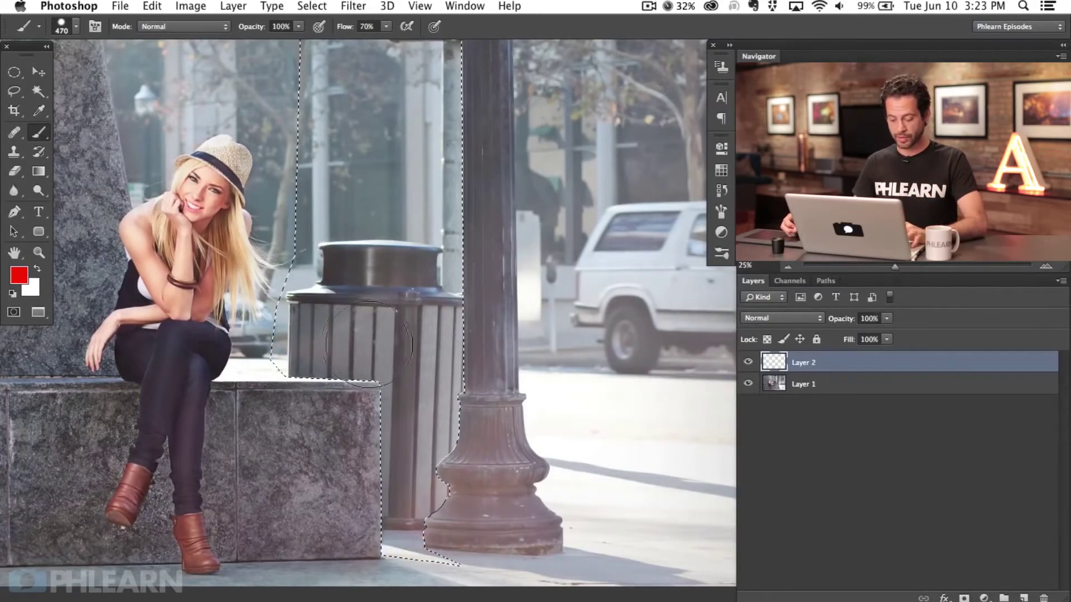
{"action": "key", "text": "s"}
{"action": "right_click", "coordinate": [394, 382]}
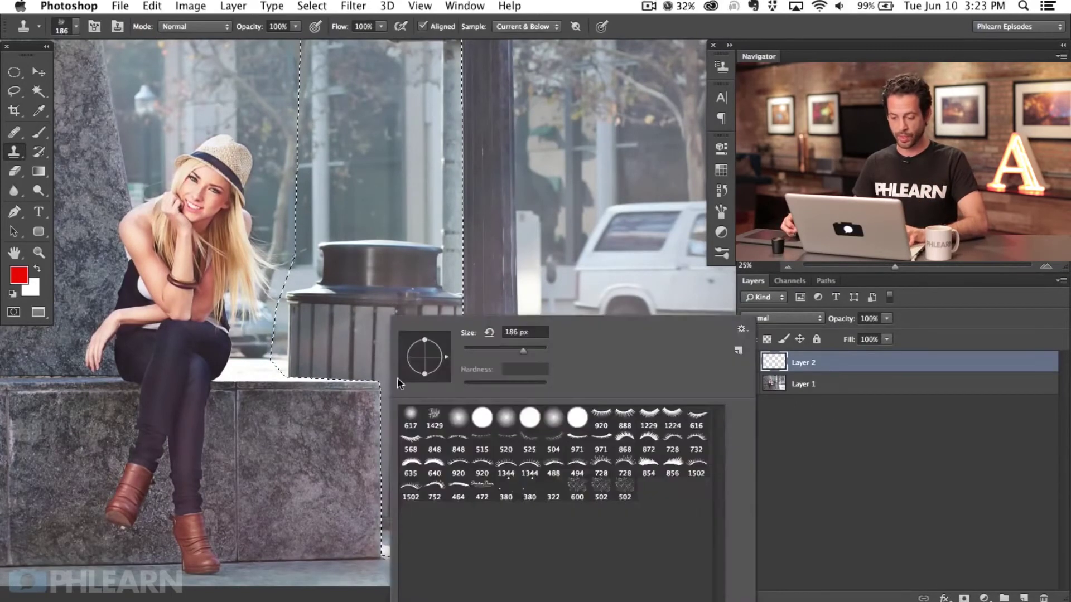
{"action": "double_click", "coordinate": [410, 417]}
{"action": "mouse_move", "coordinate": [483, 414]}
{"action": "left_mouse_down"}
{"action": "mouse_move", "coordinate": [467, 480]}
{"action": "mouse_move", "coordinate": [471, 458]}
{"action": "mouse_move", "coordinate": [449, 452]}
{"action": "left_mouse_up"}
{"action": "key", "text": "shift+8"}
{"action": "left_click_drag", "start_coordinate": [576, 476], "coordinate": [534, 476]}
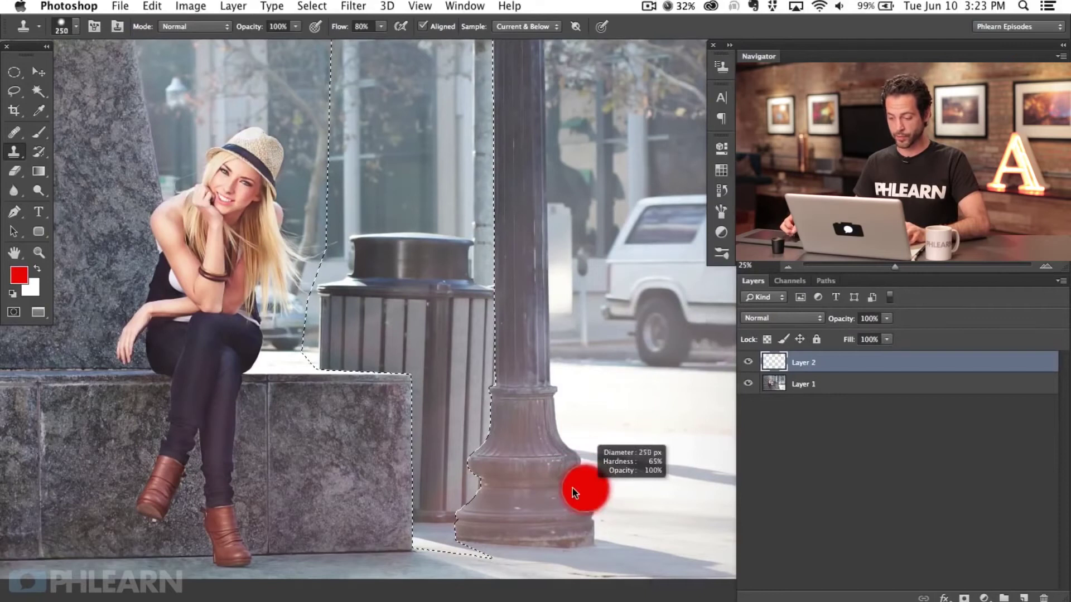
{"action": "scroll", "coordinate": [613, 446], "scroll_direction": "right", "scroll_amount": 3}
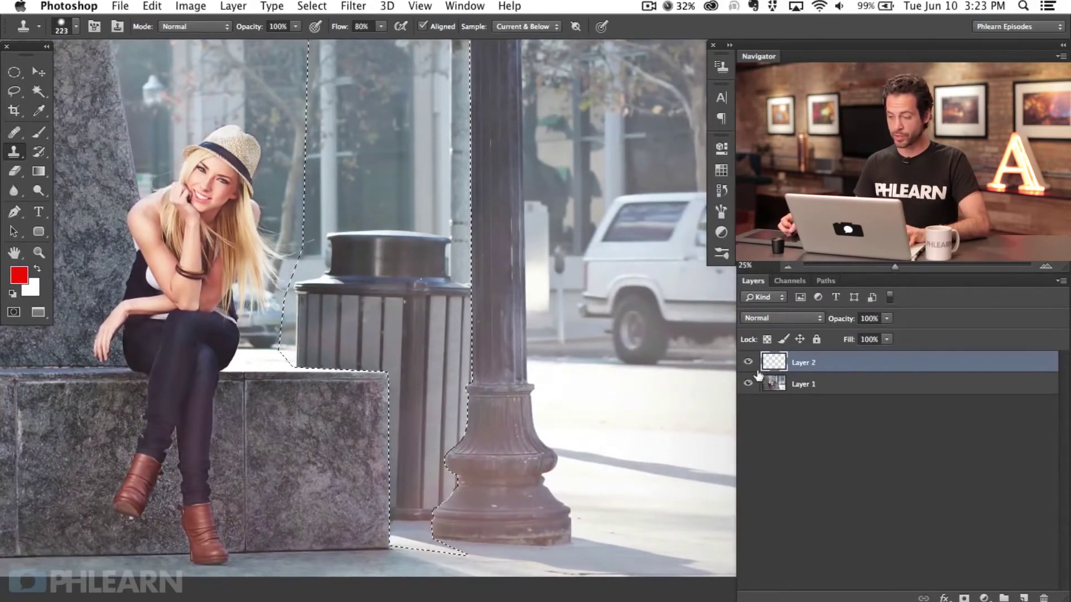
{"action": "left_click", "coordinate": [531, 28]}
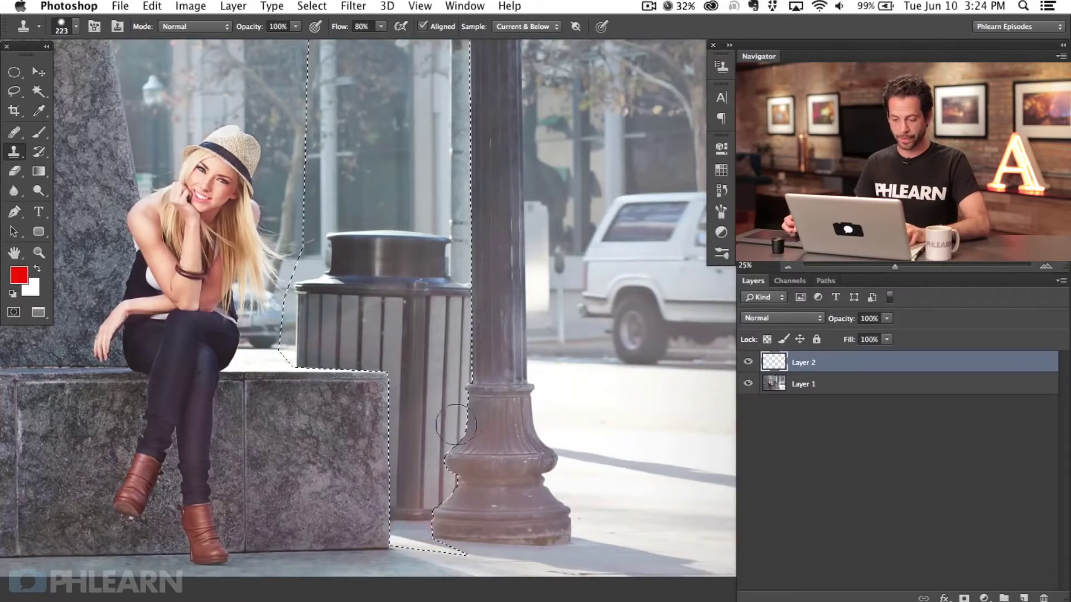
- Clone the sunlit ground from beyond the lamppost across the trash can just above the bench's top edge
{"action": "scroll", "coordinate": [507, 398], "scroll_direction": "left", "scroll_amount": 3}
{"action": "scroll", "coordinate": [507, 398], "scroll_direction": "down", "scroll_amount": 2}
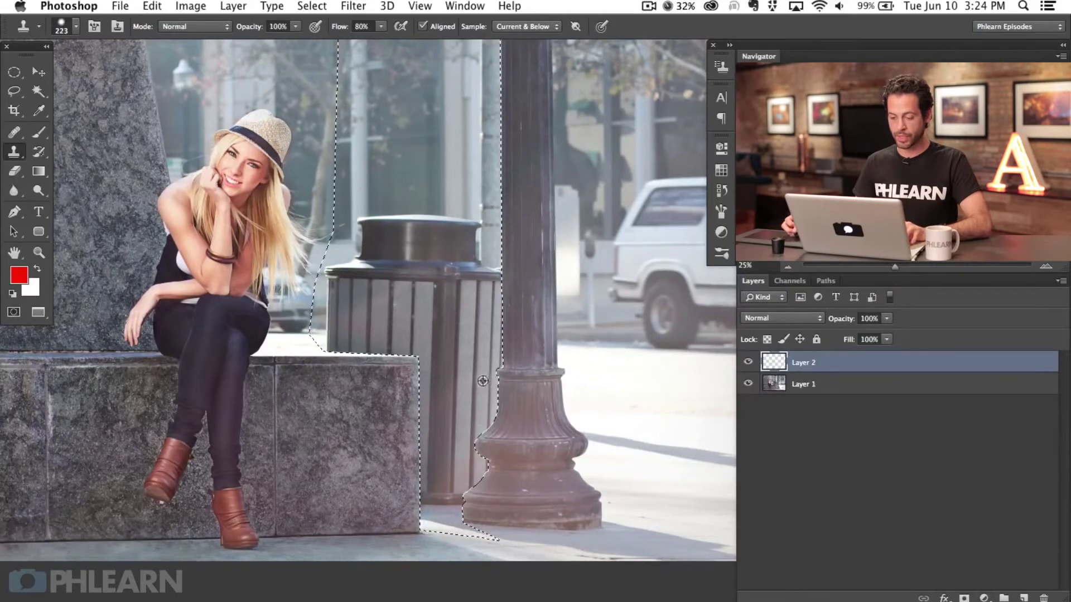
{"action": "mouse_move", "coordinate": [444, 378]}
{"action": "left_mouse_down"}
{"action": "mouse_move", "coordinate": [503, 380]}
{"action": "mouse_move", "coordinate": [484, 359]}
{"action": "mouse_move", "coordinate": [427, 372]}
{"action": "left_mouse_up"}
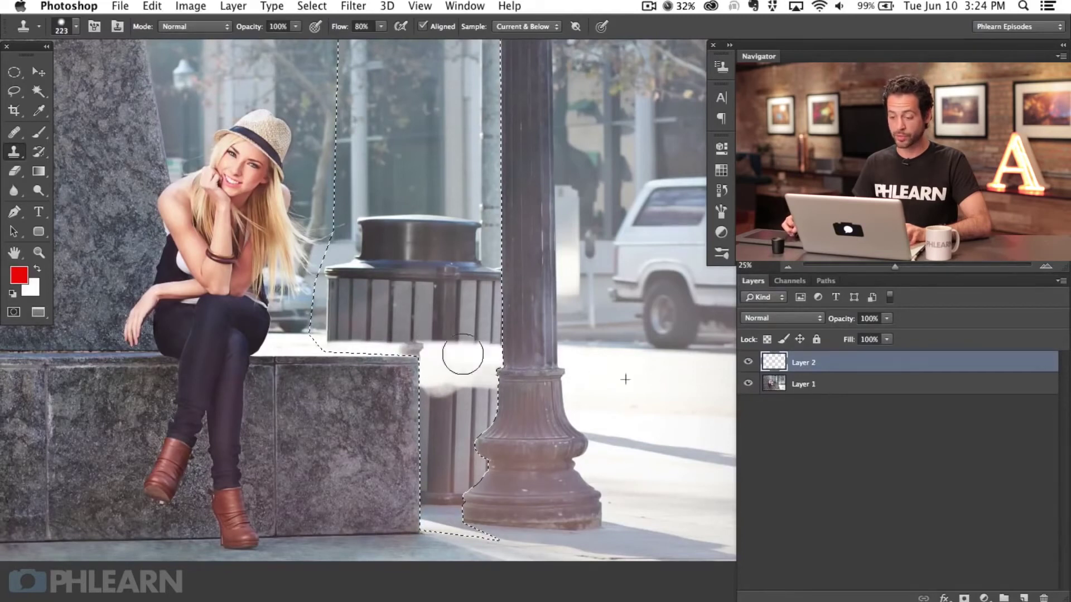
{"action": "left_click_drag", "start_coordinate": [400, 351], "coordinate": [359, 347]}
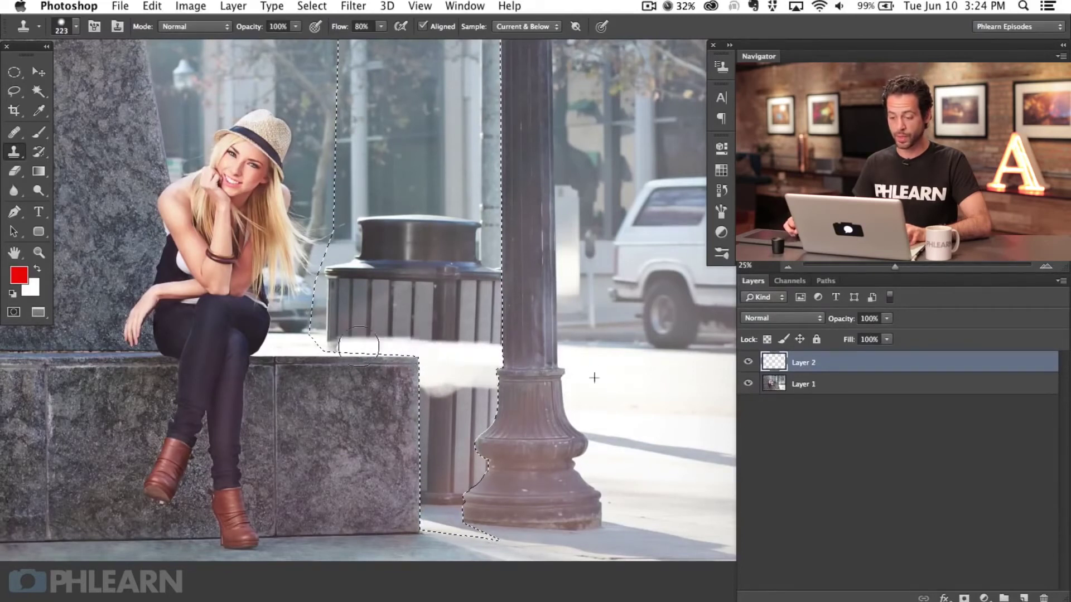
{"action": "left_click_drag", "start_coordinate": [437, 351], "coordinate": [506, 367]}
- Resample the bright ground beyond the lamppost and clone it further down the trash can, between the bench and the lamppost base
{"action": "left_click", "coordinate": [624, 378], "text": "alt"}
{"action": "scroll", "coordinate": [504, 367], "scroll_direction": "right", "scroll_amount": 5}
{"action": "scroll", "coordinate": [505, 367], "scroll_direction": "down", "scroll_amount": 2}
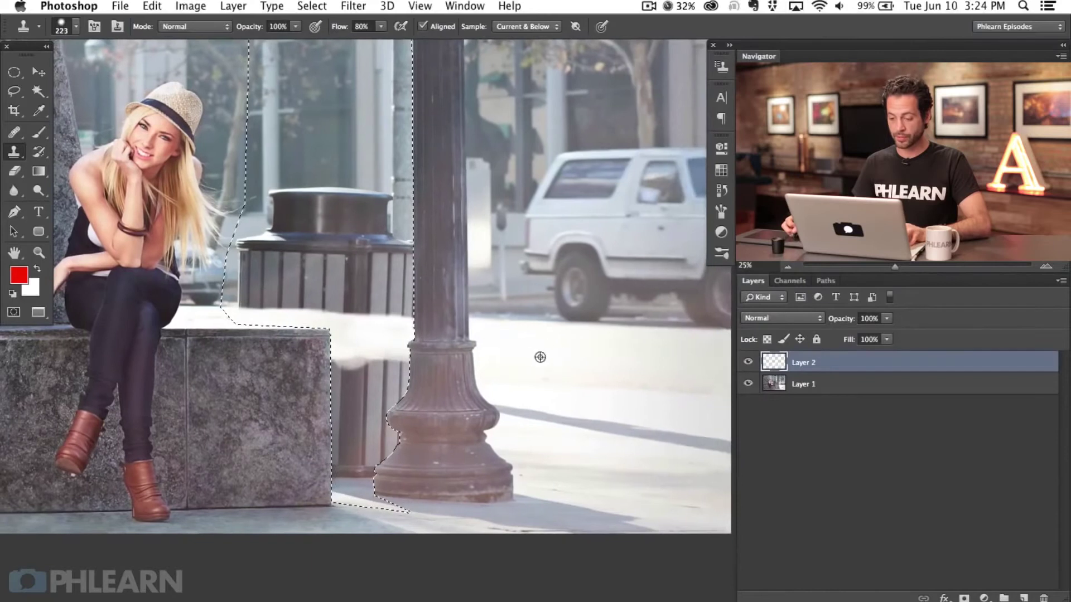
{"action": "left_click", "coordinate": [509, 362], "text": "alt"}
{"action": "mouse_move", "coordinate": [351, 366]}
{"action": "left_mouse_down"}
{"action": "mouse_move", "coordinate": [386, 362]}
{"action": "mouse_move", "coordinate": [340, 362]}
{"action": "left_mouse_up"}
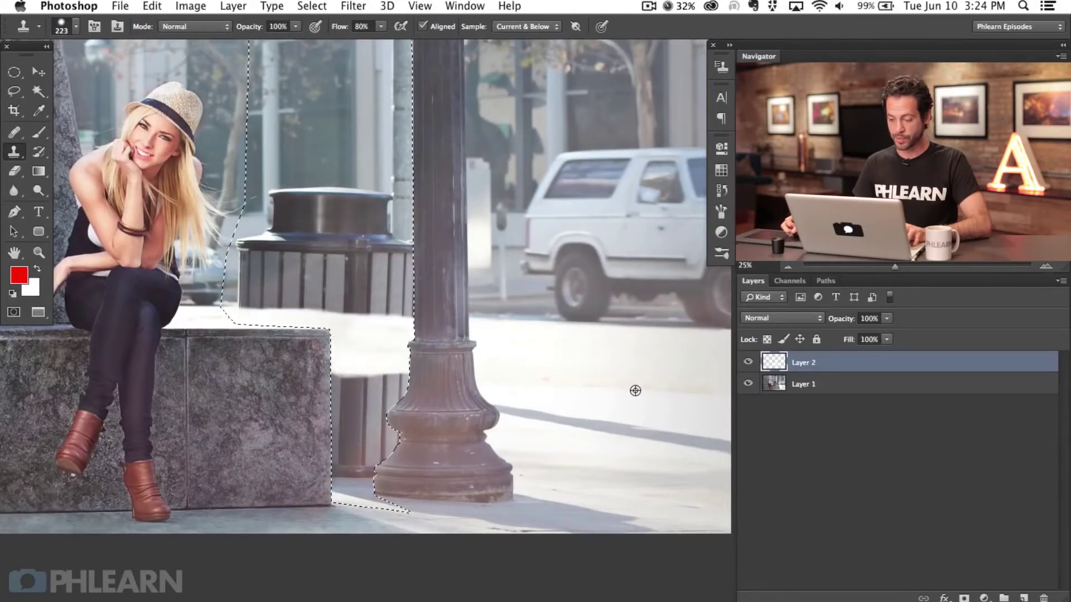
{"action": "left_click", "coordinate": [376, 382]}
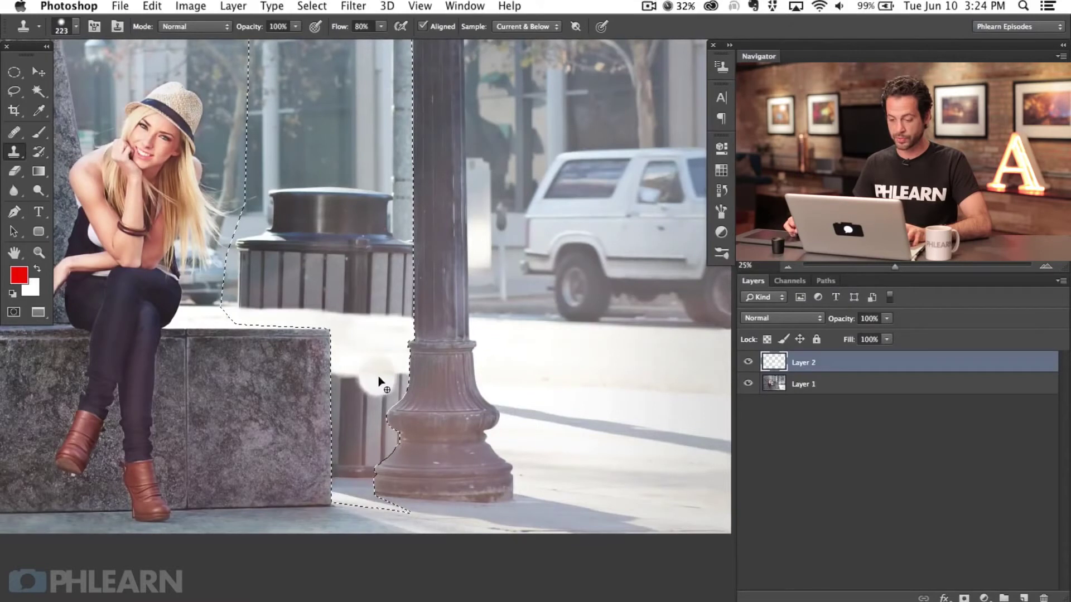
{"action": "mouse_move", "coordinate": [381, 378]}
{"action": "left_mouse_down"}
{"action": "mouse_move", "coordinate": [335, 376]}
{"action": "mouse_move", "coordinate": [349, 361]}
{"action": "mouse_move", "coordinate": [402, 350]}
{"action": "mouse_move", "coordinate": [405, 359]}
{"action": "mouse_move", "coordinate": [336, 384]}
{"action": "mouse_move", "coordinate": [349, 386]}
{"action": "left_mouse_up"}
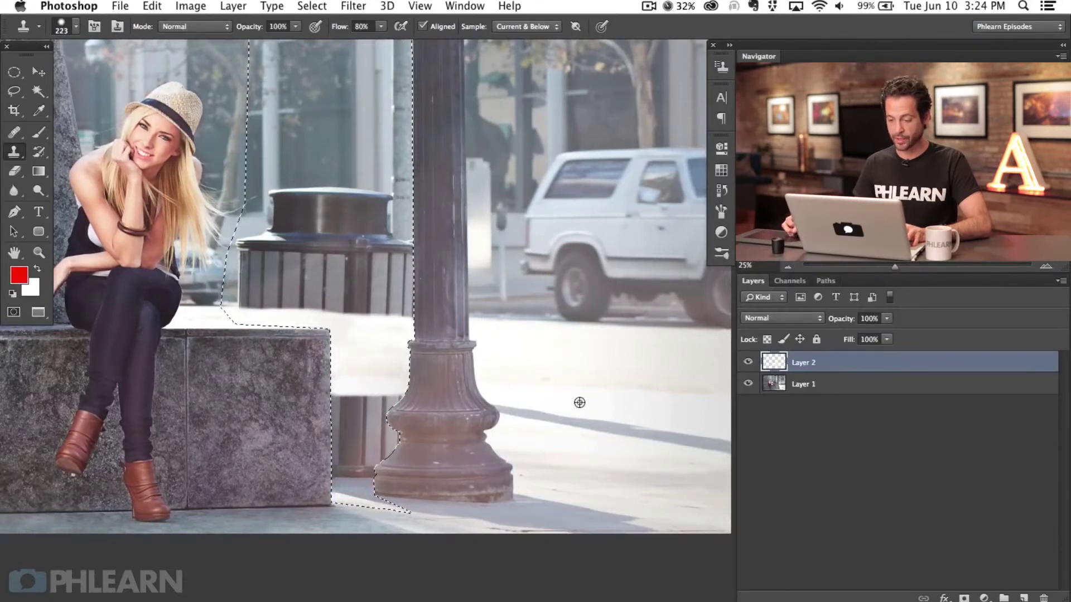
- Resample the ground beyond the lamppost base and clone it over the lowest part of the trash can beside the bench
{"action": "left_click", "coordinate": [593, 407], "text": "alt"}
{"action": "mouse_move", "coordinate": [390, 399]}
{"action": "left_mouse_down"}
{"action": "mouse_move", "coordinate": [390, 415]}
{"action": "mouse_move", "coordinate": [383, 394]}
{"action": "mouse_move", "coordinate": [397, 398]}
{"action": "left_mouse_up"}
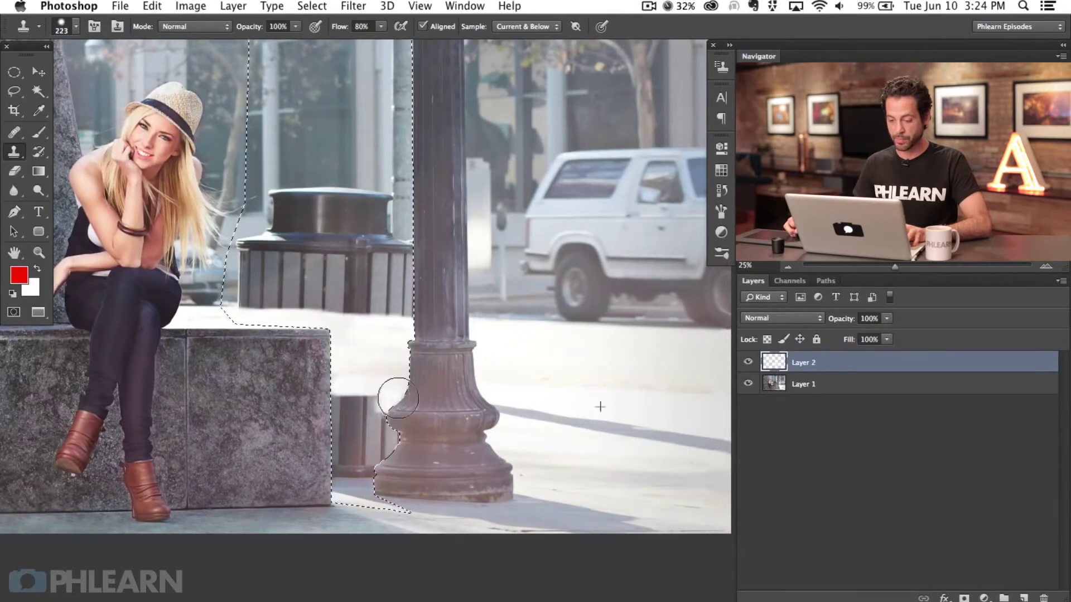
{"action": "mouse_move", "coordinate": [364, 440]}
{"action": "left_mouse_down"}
{"action": "mouse_move", "coordinate": [390, 440]}
{"action": "mouse_move", "coordinate": [379, 414]}
{"action": "mouse_move", "coordinate": [344, 412]}
{"action": "left_mouse_up"}
{"action": "left_click", "coordinate": [558, 441], "text": "alt"}
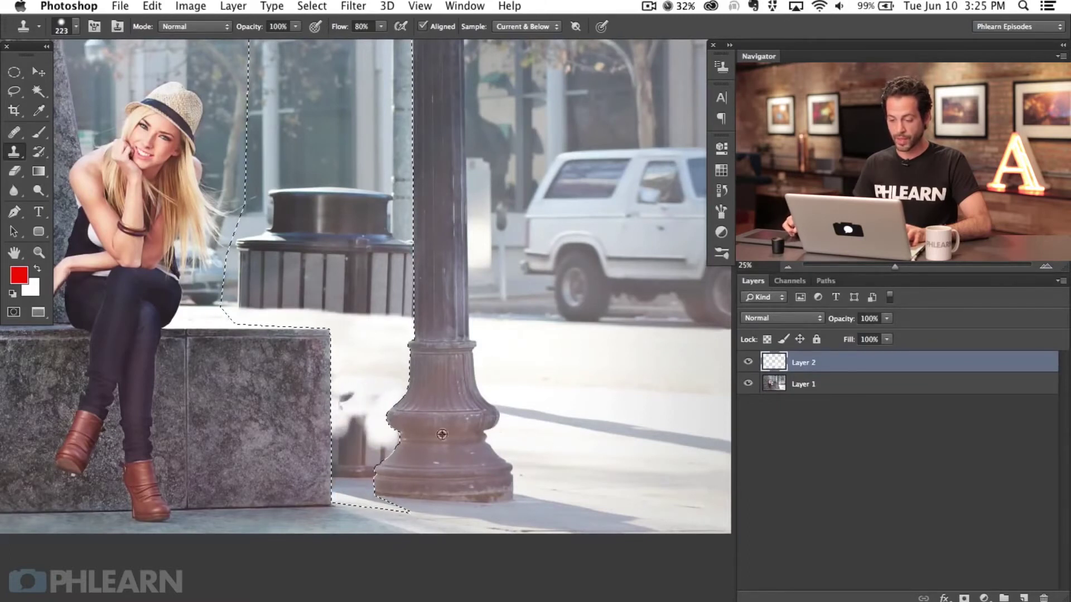
{"action": "left_click", "coordinate": [520, 441], "text": "alt"}
{"action": "left_click_drag", "start_coordinate": [366, 402], "coordinate": [355, 397]}
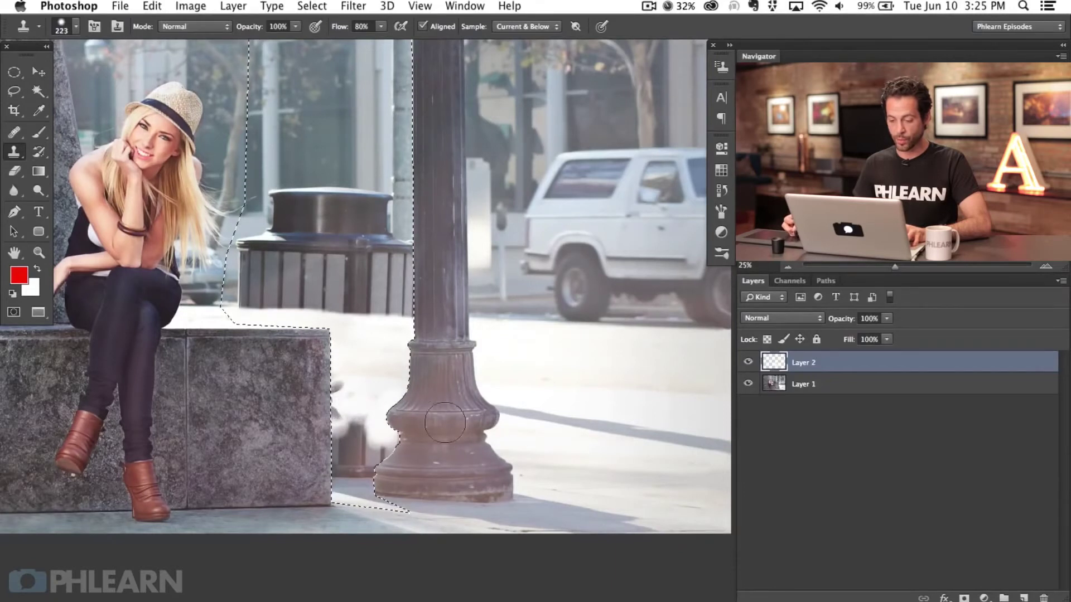
- Sample the pale ground color and paint out the trash can's remaining base between bench and lamppost with a 151 px brush
{"action": "key", "text": "b"}
{"action": "key", "text": "super+plus"}
{"action": "key", "text": "super+plus"}
{"action": "left_click_drag", "start_coordinate": [296, 540], "coordinate": [435, 350]}
{"action": "left_click", "coordinate": [350, 263], "text": "alt"}
{"action": "mouse_move", "coordinate": [349, 265]}
{"action": "left_mouse_down"}
{"action": "mouse_move", "coordinate": [261, 241]}
{"action": "mouse_move", "coordinate": [313, 244]}
{"action": "left_mouse_up"}
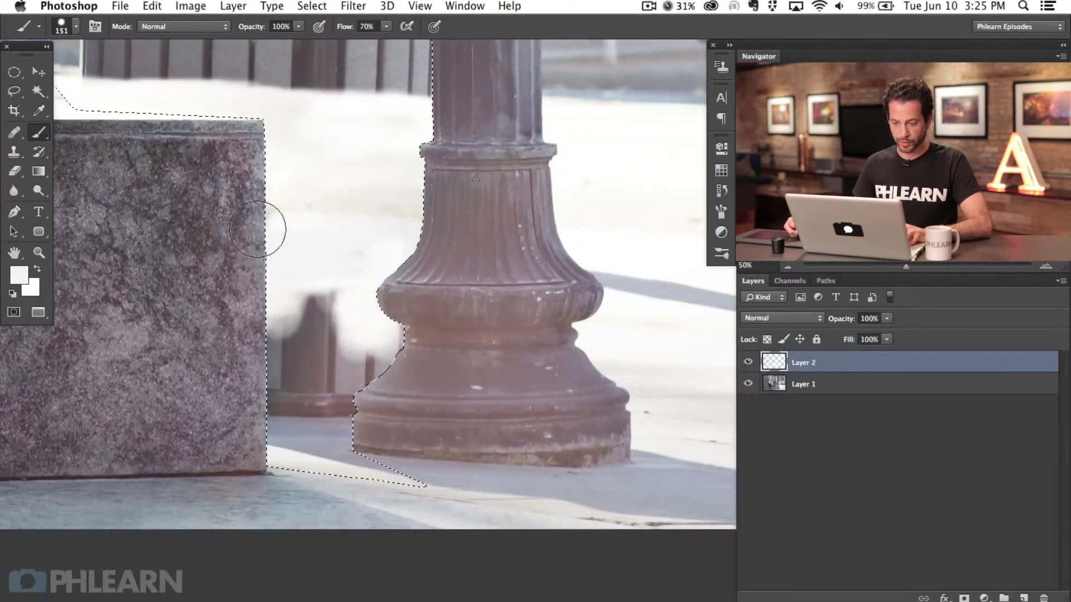
{"action": "mouse_move", "coordinate": [313, 314]}
{"action": "left_mouse_down"}
{"action": "mouse_move", "coordinate": [284, 311]}
{"action": "mouse_move", "coordinate": [337, 296]}
{"action": "left_mouse_up"}
{"action": "left_click_drag", "start_coordinate": [344, 370], "coordinate": [322, 228]}
{"action": "mouse_move", "coordinate": [332, 336]}
{"action": "left_mouse_down"}
{"action": "mouse_move", "coordinate": [337, 316]}
{"action": "mouse_move", "coordinate": [278, 335]}
{"action": "mouse_move", "coordinate": [289, 351]}
{"action": "mouse_move", "coordinate": [407, 366]}
{"action": "mouse_move", "coordinate": [277, 382]}
{"action": "mouse_move", "coordinate": [296, 449]}
{"action": "mouse_move", "coordinate": [394, 449]}
{"action": "mouse_move", "coordinate": [287, 447]}
{"action": "mouse_move", "coordinate": [342, 425]}
{"action": "mouse_move", "coordinate": [311, 401]}
{"action": "mouse_move", "coordinate": [361, 393]}
{"action": "left_mouse_up"}
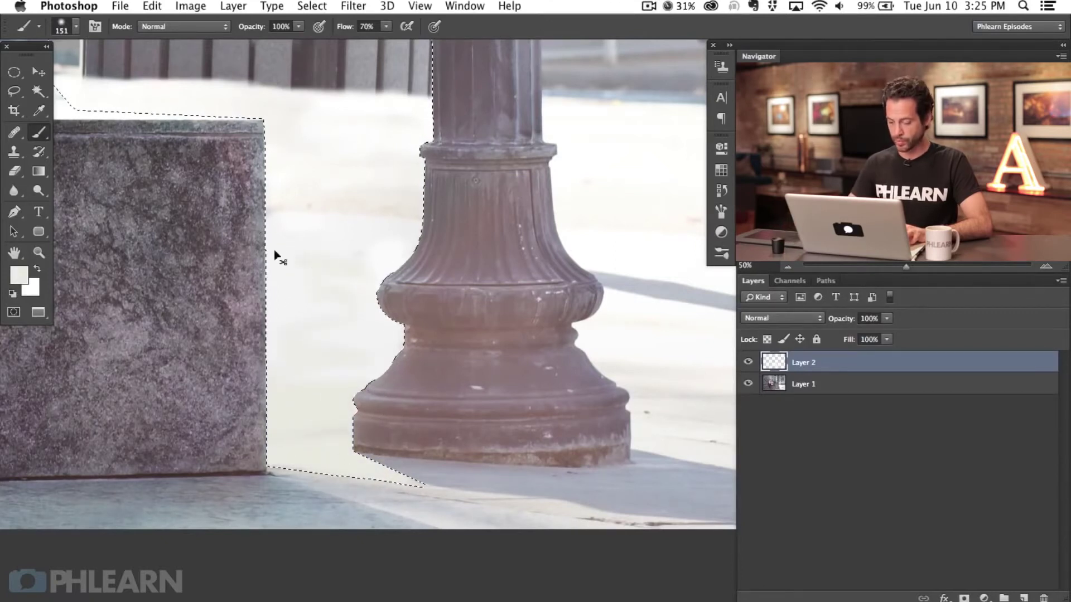
- Clone ground texture from beyond the lamppost over the flat painted patch between the bench and the lamppost base
{"action": "key", "text": "super+minus"}
{"action": "key", "text": "super+minus"}
{"action": "scroll", "coordinate": [368, 318], "scroll_direction": "right", "scroll_amount": 10}
{"action": "scroll", "coordinate": [368, 318], "scroll_direction": "down", "scroll_amount": 3}
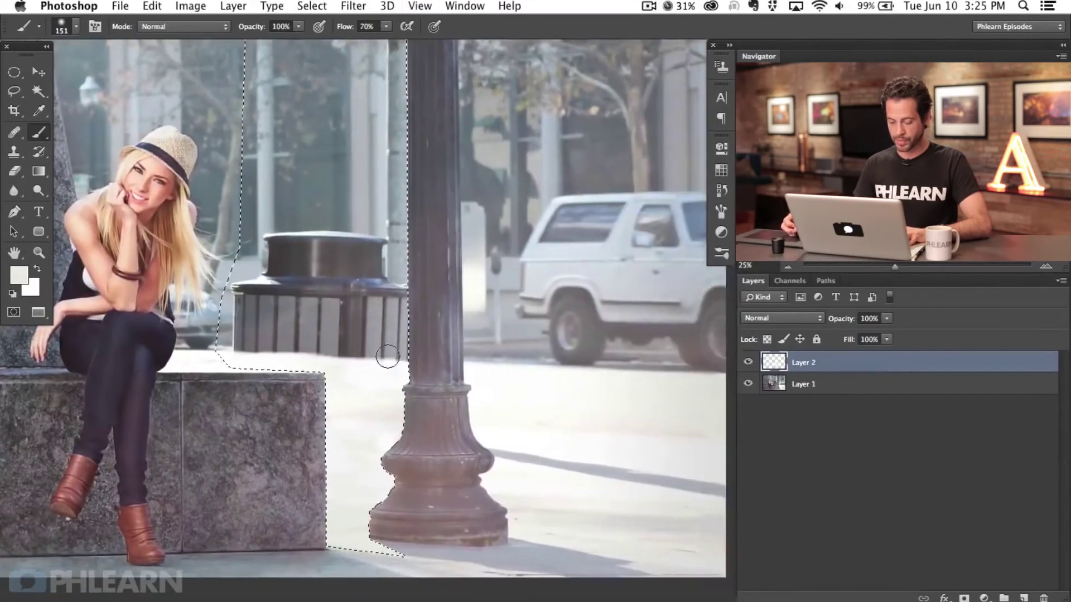
{"action": "key", "text": "s"}
{"action": "left_click", "coordinate": [638, 523], "text": "alt"}
{"action": "left_click_drag", "start_coordinate": [357, 533], "coordinate": [377, 515]}
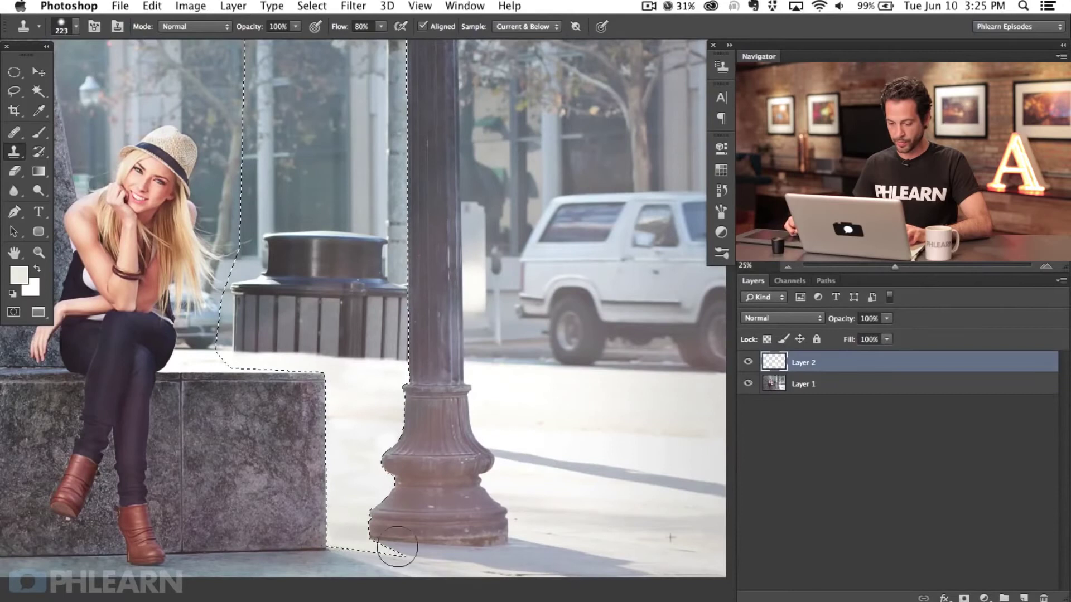
{"action": "mouse_move", "coordinate": [300, 485]}
{"action": "left_mouse_down"}
{"action": "mouse_move", "coordinate": [395, 489]}
{"action": "mouse_move", "coordinate": [351, 479]}
{"action": "mouse_move", "coordinate": [395, 488]}
{"action": "mouse_move", "coordinate": [404, 457]}
{"action": "left_mouse_up"}
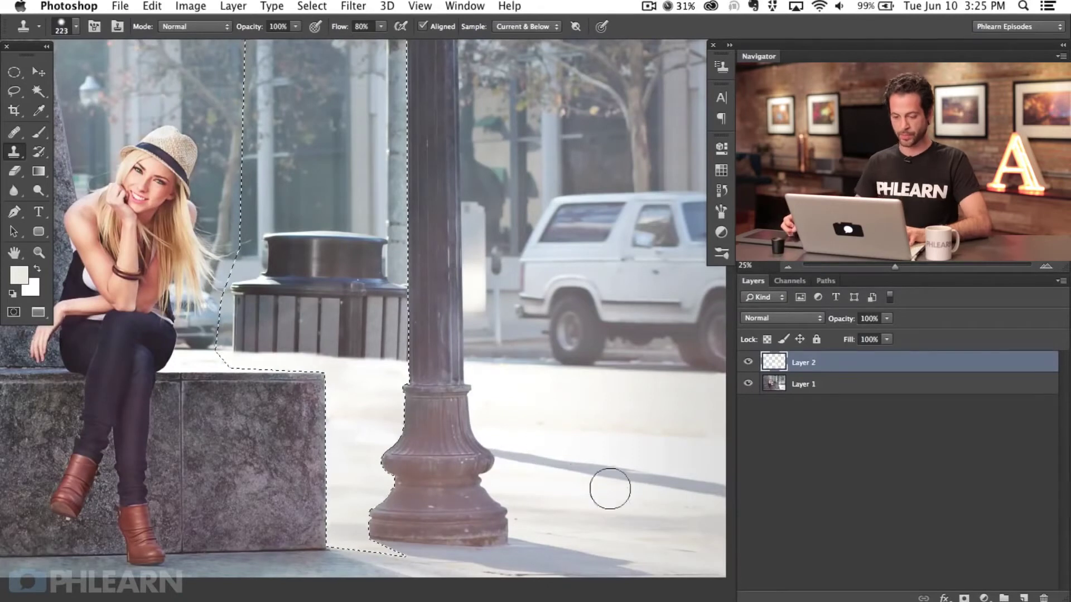
- Examine the retouched ground beside the bench and compare it with the street behind the lamppost and the woman
{"action": "mouse_move", "coordinate": [509, 510]}
{"action": "left_mouse_down"}
{"action": "mouse_move", "coordinate": [588, 490]}
{"action": "mouse_move", "coordinate": [605, 524]}
{"action": "left_mouse_up"}
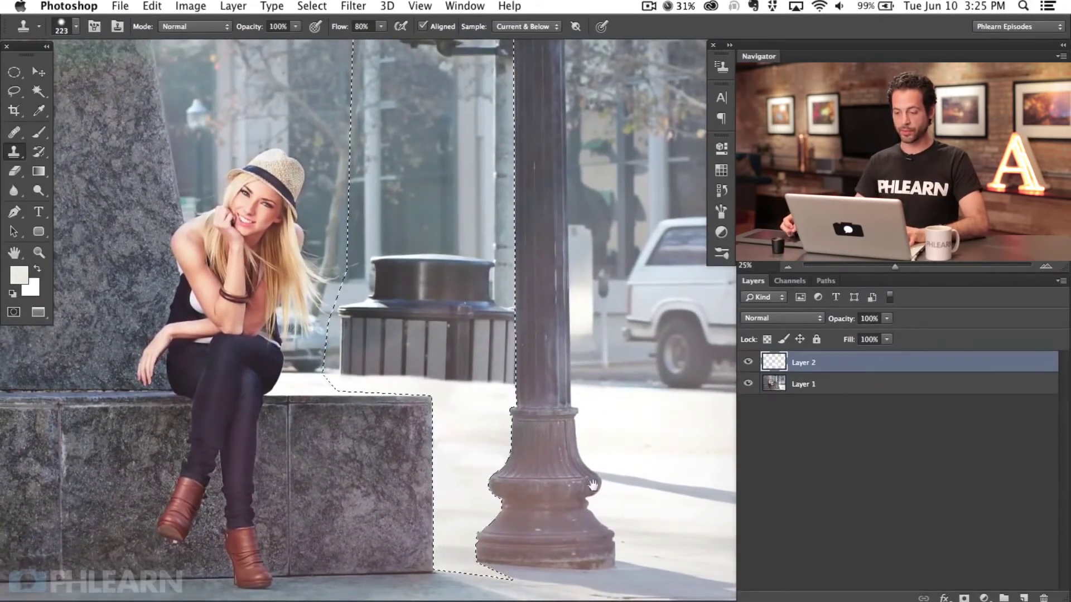
{"action": "left_click_drag", "start_coordinate": [582, 515], "coordinate": [580, 553]}
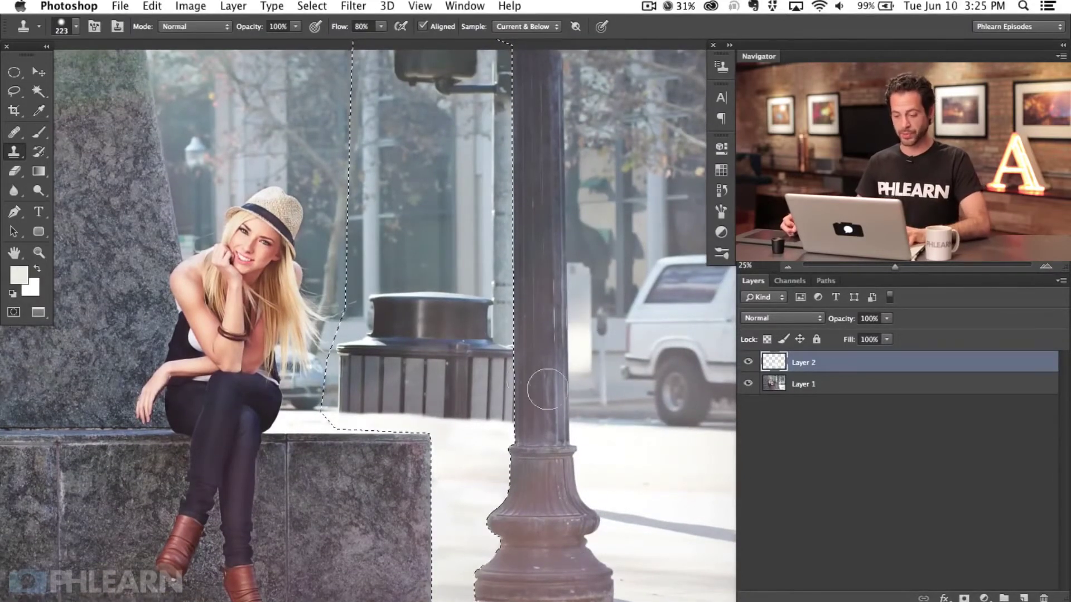
{"action": "key", "text": "super+plus"}
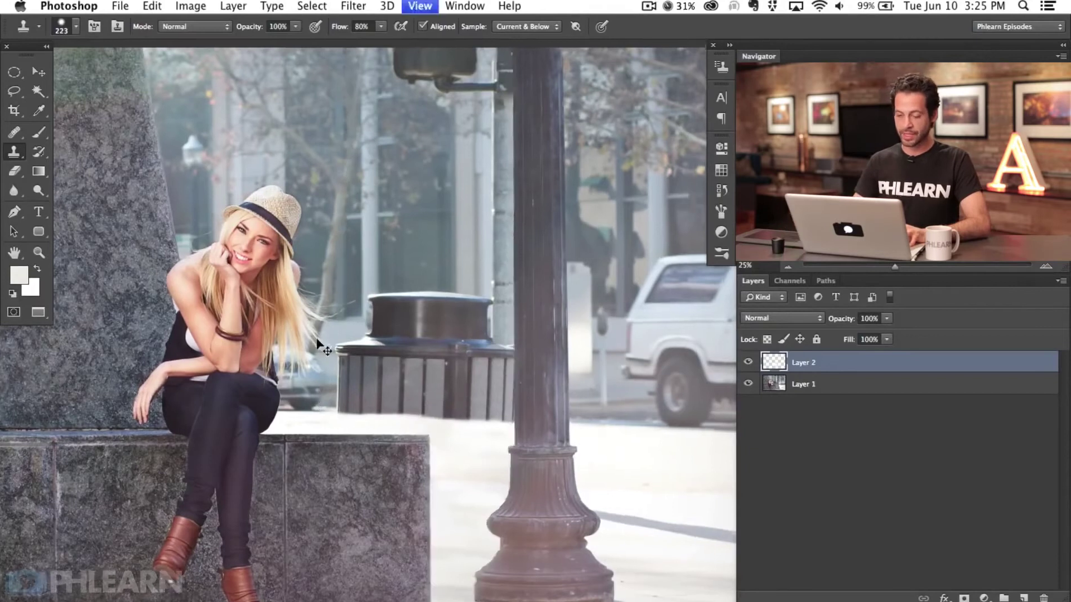
{"action": "left_click_drag", "start_coordinate": [410, 516], "coordinate": [301, 339]}
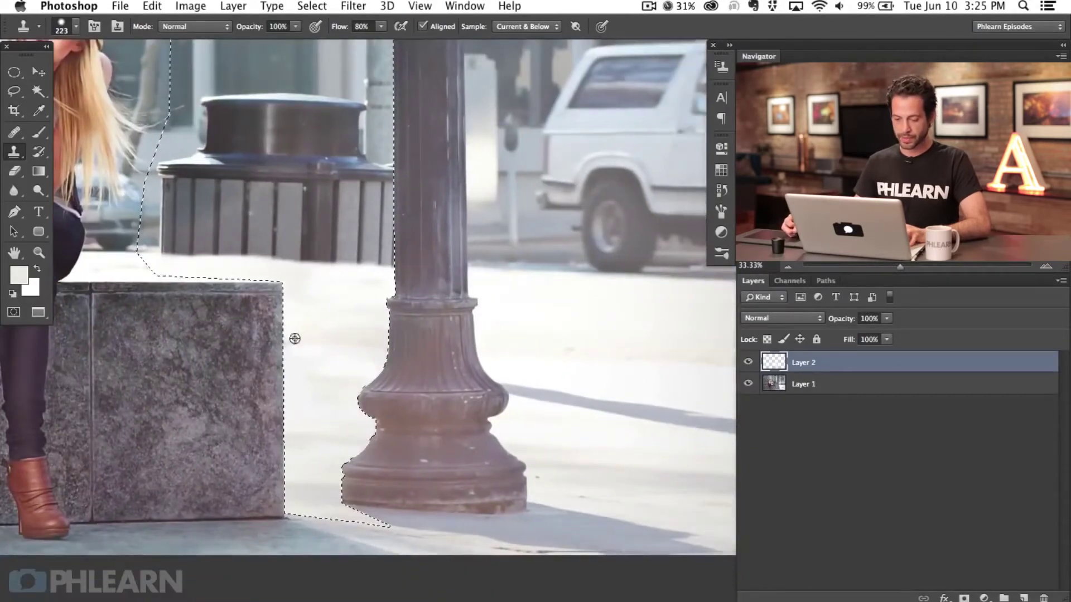
{"action": "scroll", "coordinate": [510, 377], "scroll_direction": "right", "scroll_amount": 3}
{"action": "scroll", "coordinate": [510, 377], "scroll_direction": "down", "scroll_amount": 1}
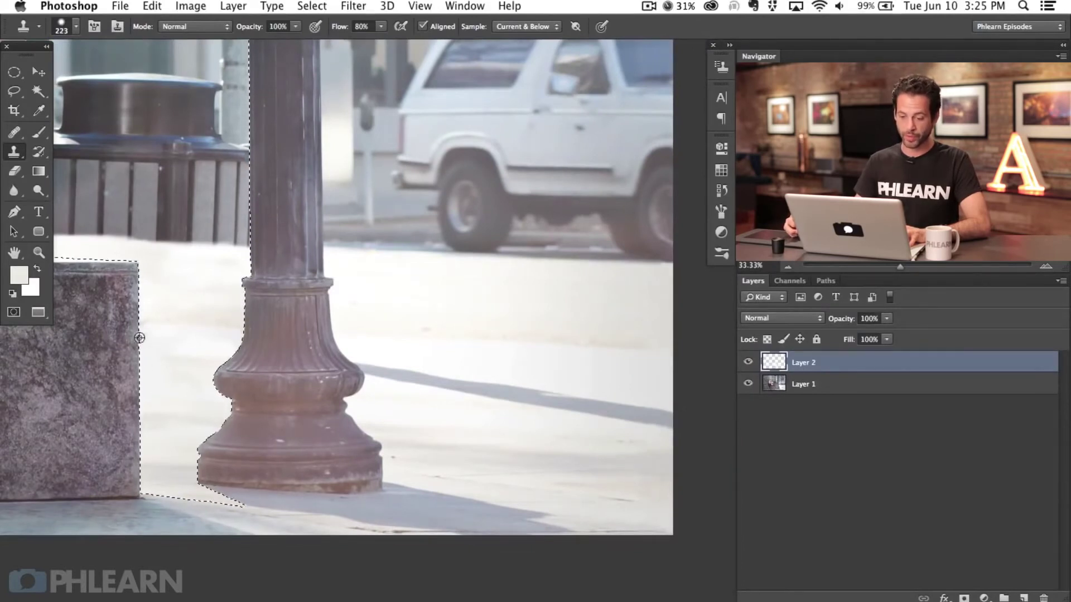
{"action": "left_click_drag", "start_coordinate": [212, 356], "coordinate": [421, 460]}
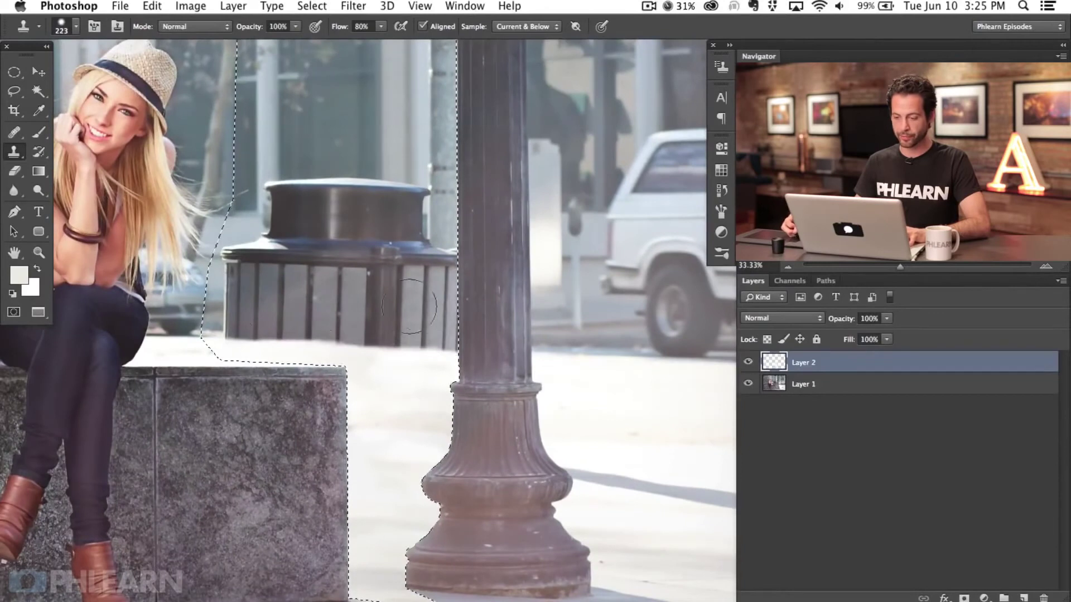
{"action": "scroll", "coordinate": [568, 343], "scroll_direction": "right", "scroll_amount": 5}
{"action": "scroll", "coordinate": [377, 411], "scroll_direction": "left", "scroll_amount": 8}
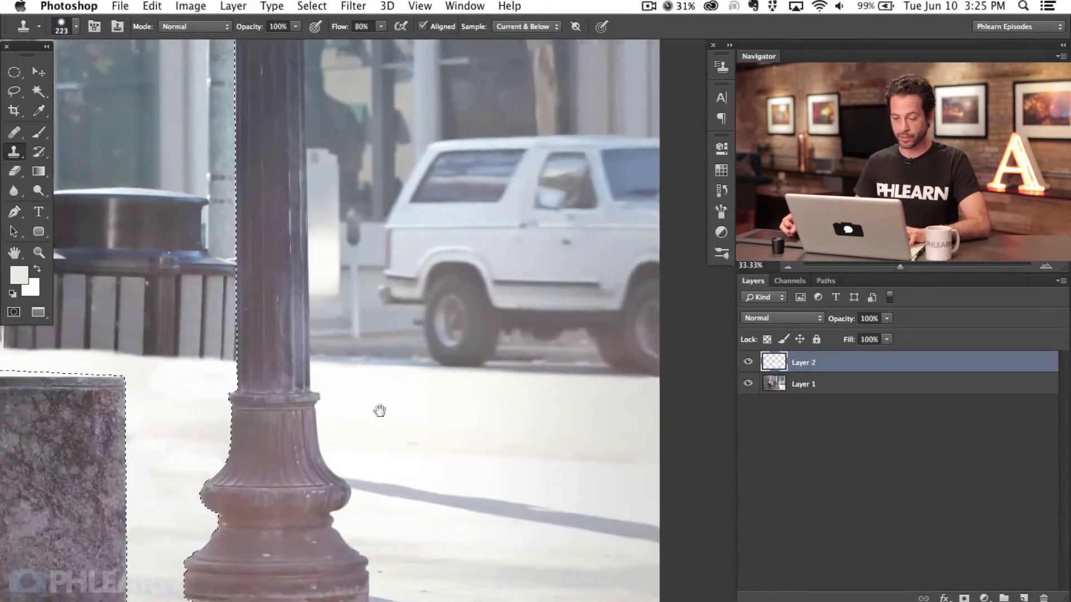
{"action": "scroll", "coordinate": [378, 411], "scroll_direction": "up", "scroll_amount": 1}
{"action": "scroll", "coordinate": [488, 442], "scroll_direction": "left", "scroll_amount": 5}
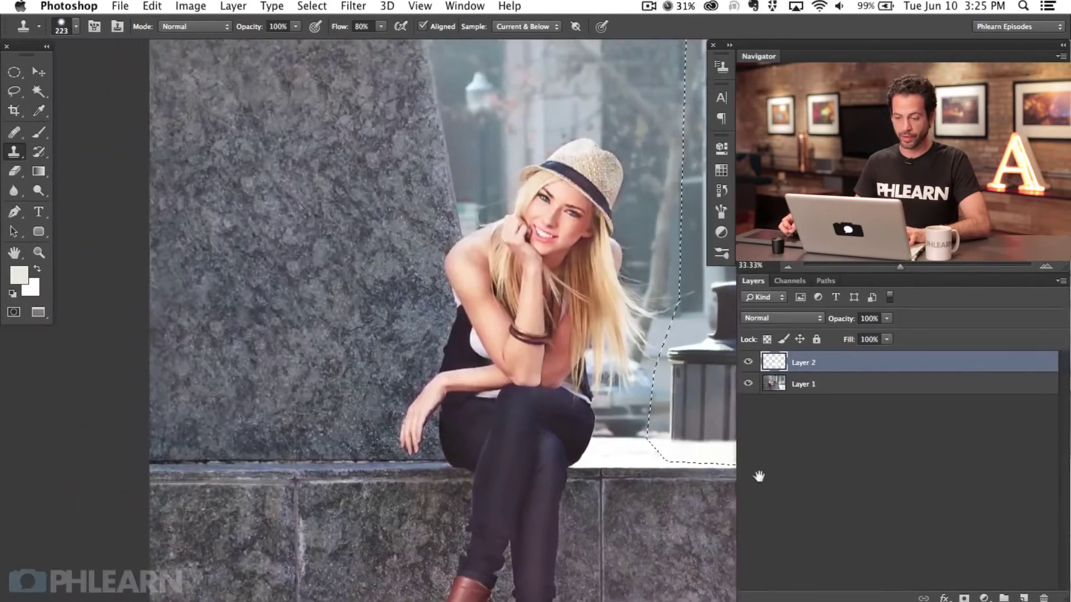
{"action": "scroll", "coordinate": [488, 442], "scroll_direction": "right", "scroll_amount": 10}
{"action": "scroll", "coordinate": [325, 430], "scroll_direction": "left", "scroll_amount": 1}
{"action": "scroll", "coordinate": [326, 429], "scroll_direction": "up", "scroll_amount": 1}
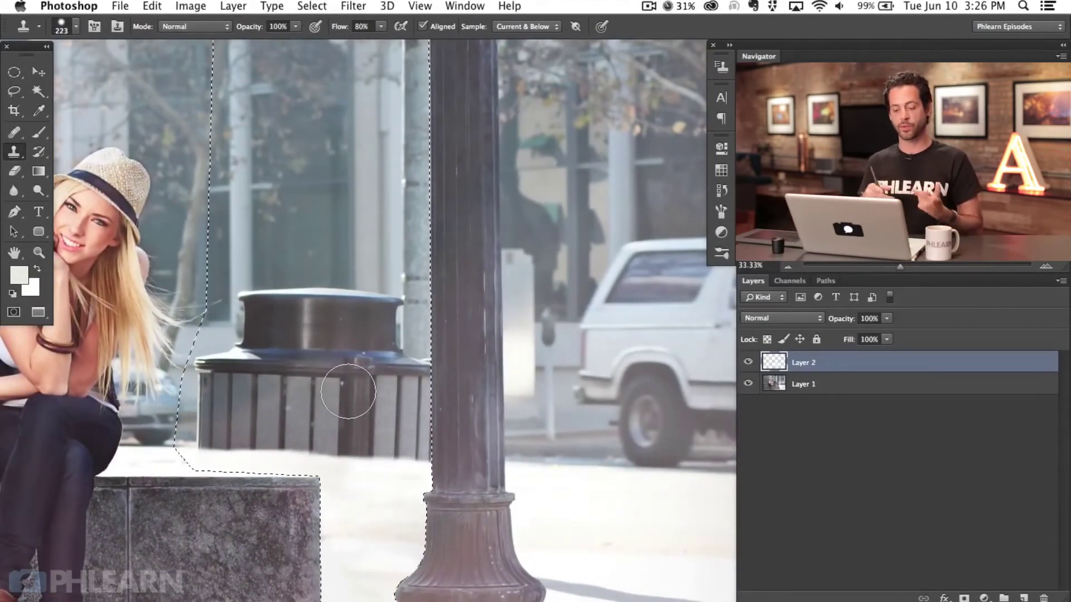
- On a new layer, clone the street's curb edge across the trash can's lower slats with a 117 px Clone Stamp
{"action": "left_click_drag", "start_coordinate": [593, 468], "coordinate": [562, 467]}
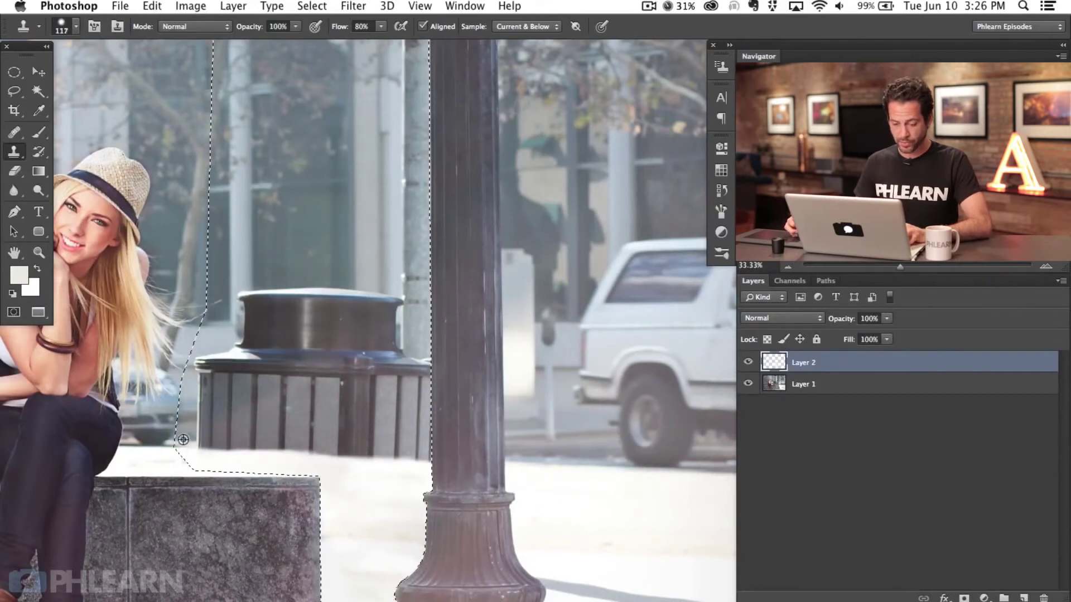
{"action": "scroll", "coordinate": [418, 452], "scroll_direction": "right", "scroll_amount": 6}
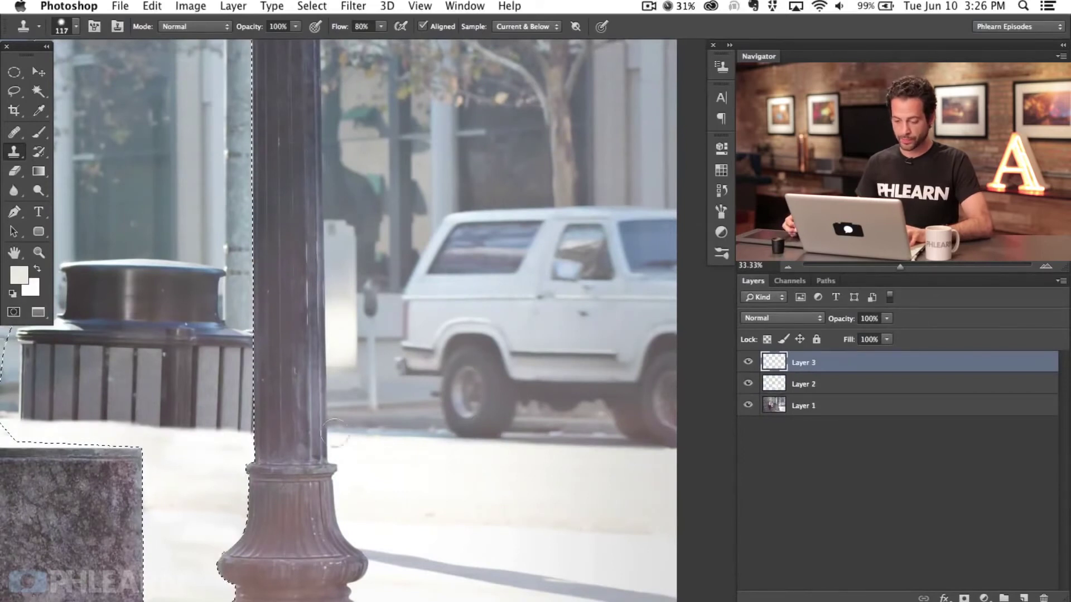
{"action": "scroll", "coordinate": [386, 422], "scroll_direction": "left", "scroll_amount": 5}
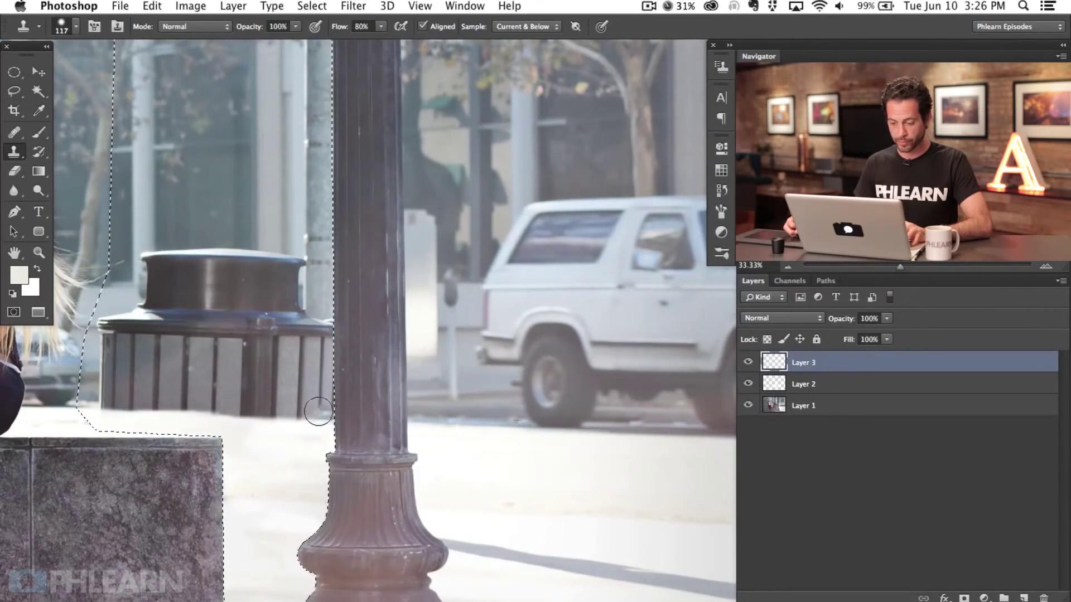
{"action": "mouse_move", "coordinate": [307, 419]}
{"action": "left_mouse_down"}
{"action": "mouse_move", "coordinate": [284, 426]}
{"action": "mouse_move", "coordinate": [300, 402]}
{"action": "mouse_move", "coordinate": [280, 420]}
{"action": "mouse_move", "coordinate": [278, 405]}
{"action": "mouse_move", "coordinate": [263, 415]}
{"action": "mouse_move", "coordinate": [267, 397]}
{"action": "mouse_move", "coordinate": [238, 413]}
{"action": "mouse_move", "coordinate": [233, 391]}
{"action": "mouse_move", "coordinate": [224, 409]}
{"action": "mouse_move", "coordinate": [215, 392]}
{"action": "mouse_move", "coordinate": [208, 405]}
{"action": "mouse_move", "coordinate": [213, 394]}
{"action": "mouse_move", "coordinate": [240, 398]}
{"action": "mouse_move", "coordinate": [244, 428]}
{"action": "mouse_move", "coordinate": [221, 404]}
{"action": "mouse_move", "coordinate": [256, 396]}
{"action": "left_mouse_up"}
{"action": "left_click_drag", "start_coordinate": [242, 440], "coordinate": [279, 428]}
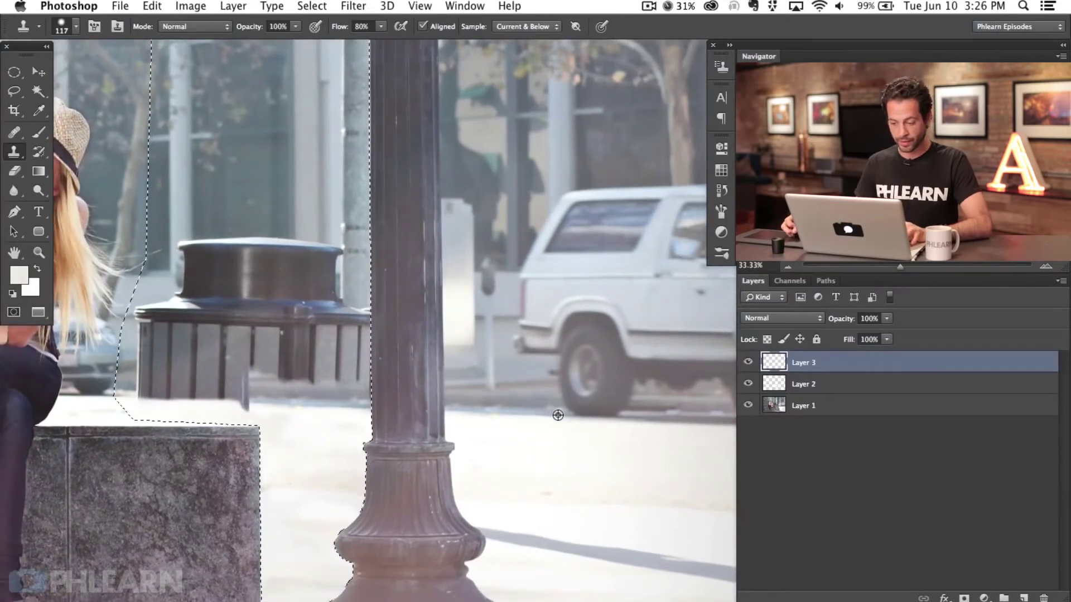
- Resample the road edge near the truck's rear wheel and extend the curb line across the trash can toward the woman
{"action": "left_click", "coordinate": [557, 415], "text": "alt"}
{"action": "left_click_drag", "start_coordinate": [240, 394], "coordinate": [244, 406]}
{"action": "key", "text": "super+z"}
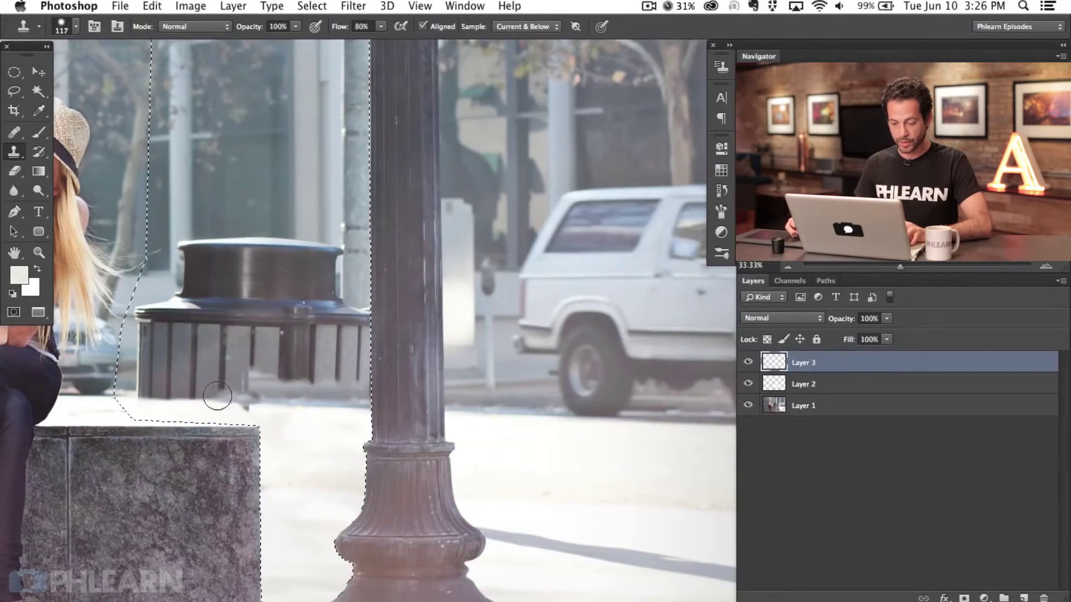
{"action": "mouse_move", "coordinate": [219, 396]}
{"action": "left_mouse_down"}
{"action": "mouse_move", "coordinate": [141, 388]}
{"action": "mouse_move", "coordinate": [153, 384]}
{"action": "left_mouse_up"}
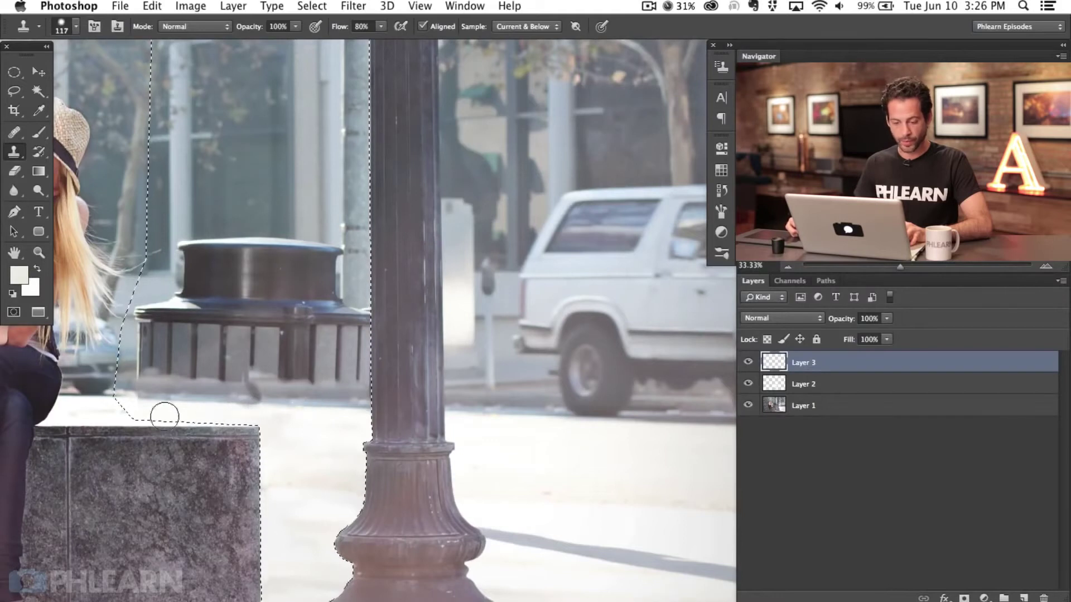
{"action": "mouse_move", "coordinate": [147, 401]}
{"action": "left_mouse_down"}
{"action": "mouse_move", "coordinate": [136, 399]}
{"action": "mouse_move", "coordinate": [245, 411]}
{"action": "left_mouse_up"}
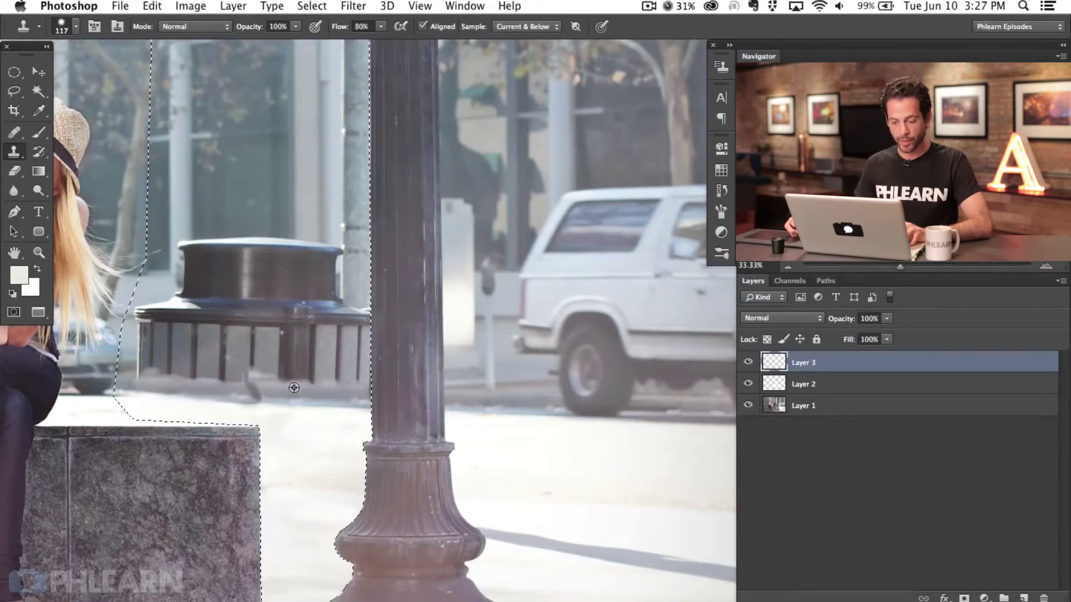
- Clone clean curb texture over the dark smudge at the middle of the trash can's lower edge
{"action": "left_click", "coordinate": [293, 390], "text": "alt"}
{"action": "left_click", "coordinate": [255, 393]}
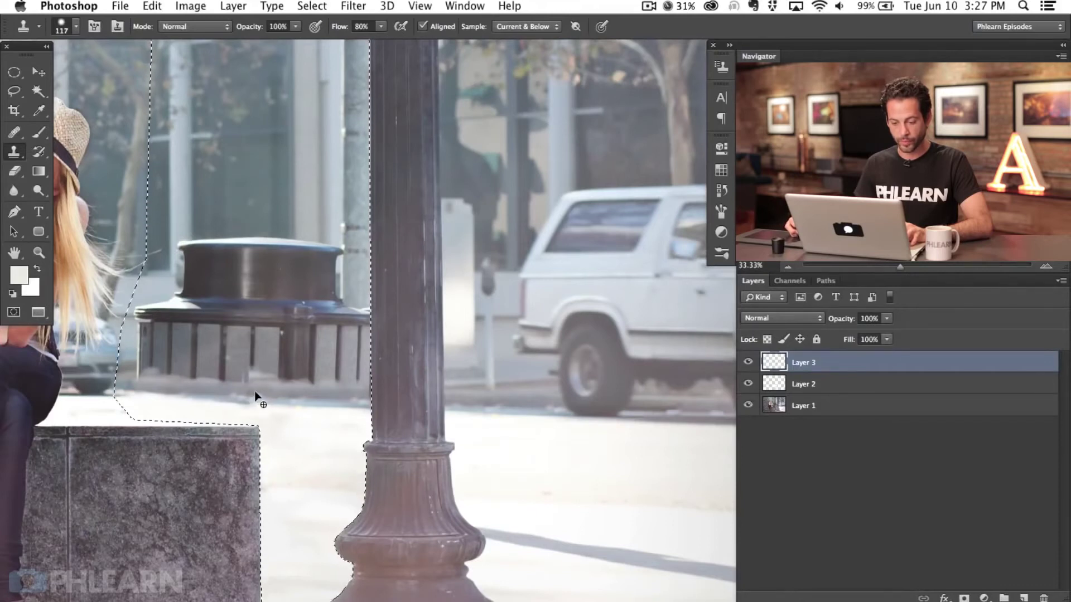
{"action": "mouse_move", "coordinate": [248, 392]}
{"action": "left_mouse_down"}
{"action": "mouse_move", "coordinate": [241, 387]}
{"action": "mouse_move", "coordinate": [239, 406]}
{"action": "mouse_move", "coordinate": [304, 432]}
{"action": "mouse_move", "coordinate": [339, 463]}
{"action": "left_mouse_up"}
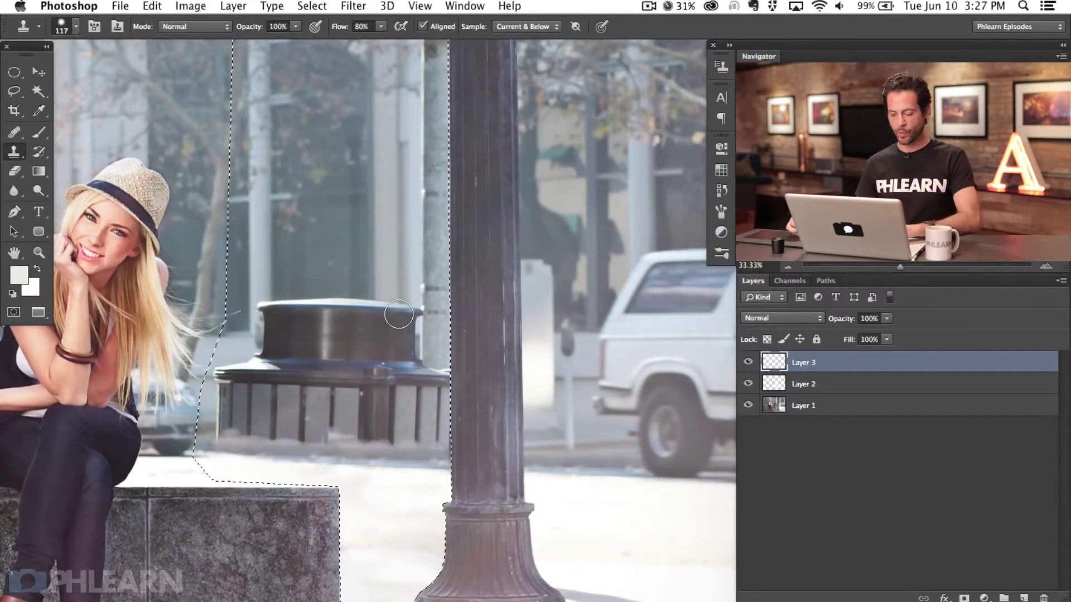
- On a new layer, cover the trash can's slats with sampled blue-gray using a soft brush at 80% flow
{"action": "key", "text": "super+alt+shift+n"}
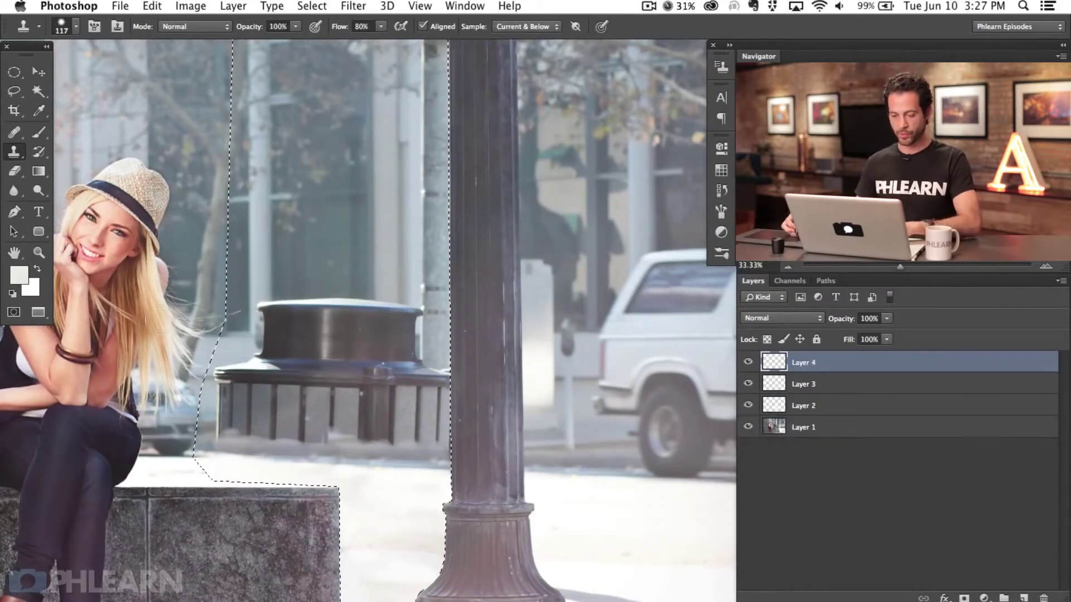
{"action": "key", "text": "b"}
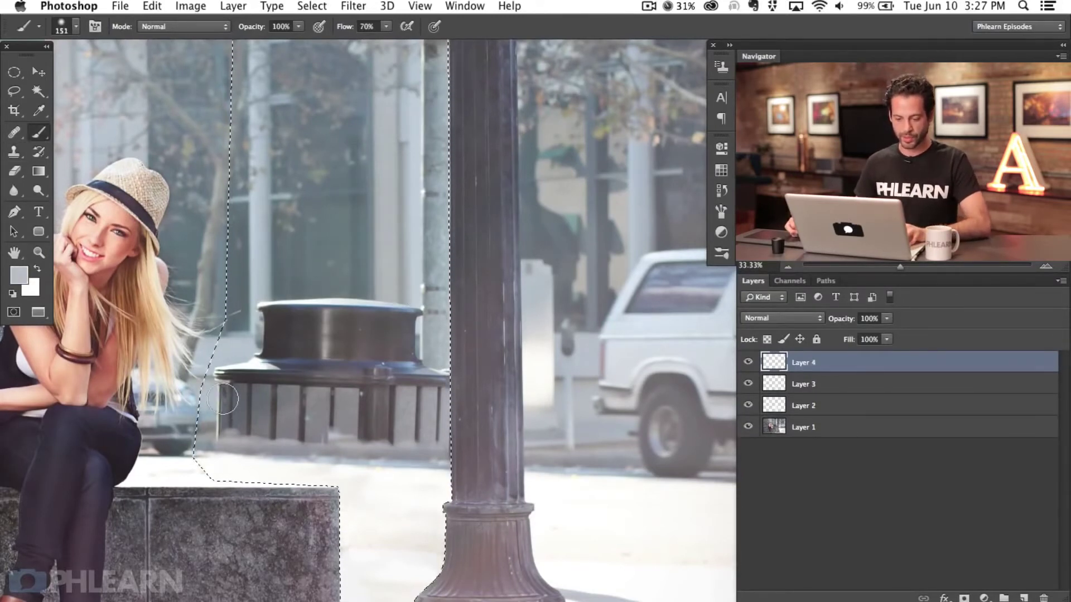
{"action": "left_click_drag", "start_coordinate": [218, 396], "coordinate": [224, 395]}
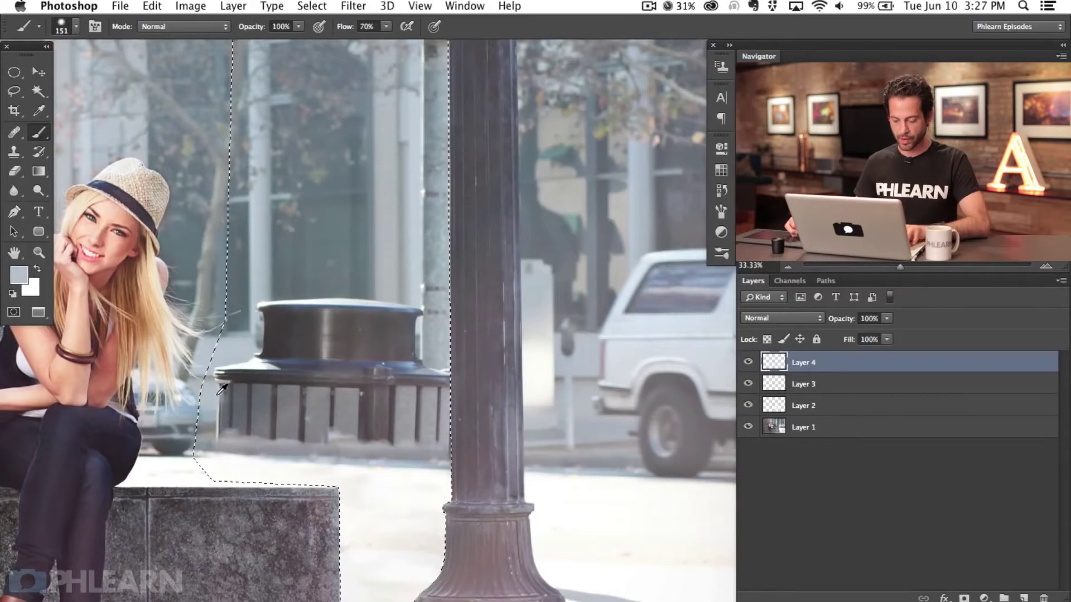
{"action": "left_click", "coordinate": [215, 393]}
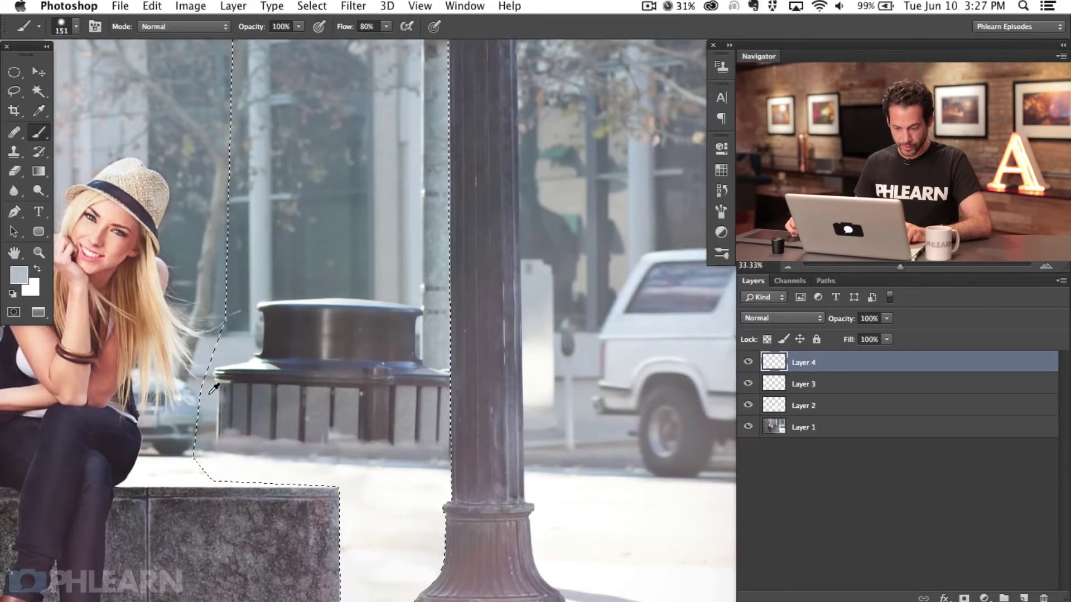
{"action": "left_click_drag", "start_coordinate": [214, 386], "coordinate": [276, 390]}
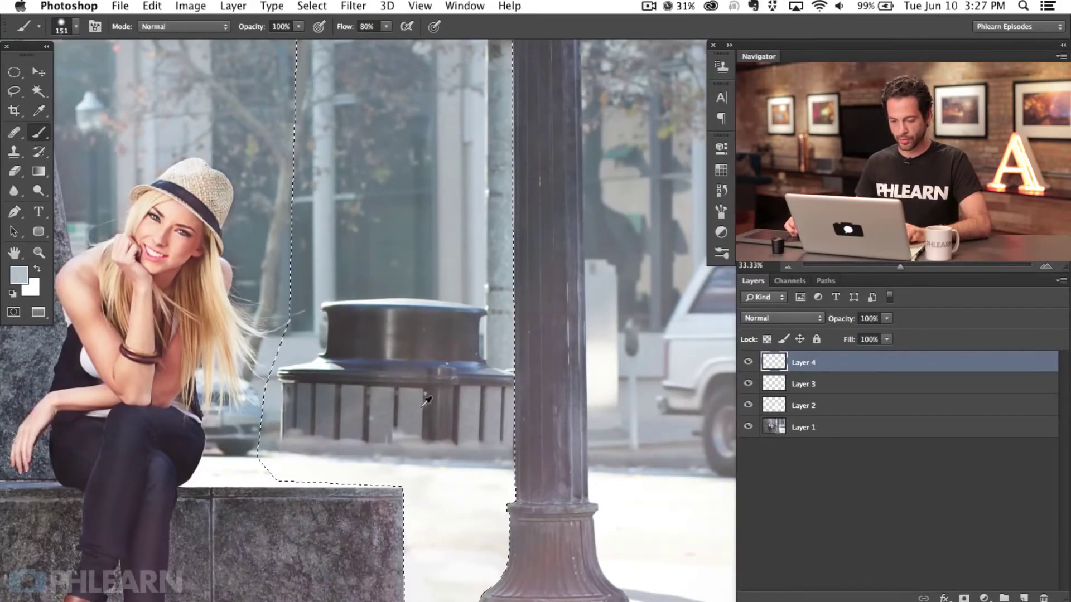
{"action": "left_click", "coordinate": [275, 394], "text": "alt"}
{"action": "mouse_move", "coordinate": [276, 393]}
{"action": "left_mouse_down"}
{"action": "mouse_move", "coordinate": [522, 388]}
{"action": "mouse_move", "coordinate": [415, 401]}
{"action": "mouse_move", "coordinate": [495, 406]}
{"action": "mouse_move", "coordinate": [470, 411]}
{"action": "mouse_move", "coordinate": [282, 414]}
{"action": "mouse_move", "coordinate": [346, 403]}
{"action": "mouse_move", "coordinate": [419, 408]}
{"action": "mouse_move", "coordinate": [358, 410]}
{"action": "mouse_move", "coordinate": [391, 413]}
{"action": "mouse_move", "coordinate": [294, 402]}
{"action": "mouse_move", "coordinate": [443, 392]}
{"action": "mouse_move", "coordinate": [405, 390]}
{"action": "mouse_move", "coordinate": [509, 391]}
{"action": "mouse_move", "coordinate": [307, 392]}
{"action": "mouse_move", "coordinate": [355, 389]}
{"action": "mouse_move", "coordinate": [319, 392]}
{"action": "mouse_move", "coordinate": [280, 426]}
{"action": "mouse_move", "coordinate": [336, 424]}
{"action": "mouse_move", "coordinate": [294, 421]}
{"action": "left_mouse_up"}
- Paint darker gray curb bands below the blue-gray area, from the selection's edge to the lamppost, with a 71 px brush
{"action": "left_click", "coordinate": [287, 417], "text": "alt"}
{"action": "left_click_drag", "start_coordinate": [390, 424], "coordinate": [458, 422]}
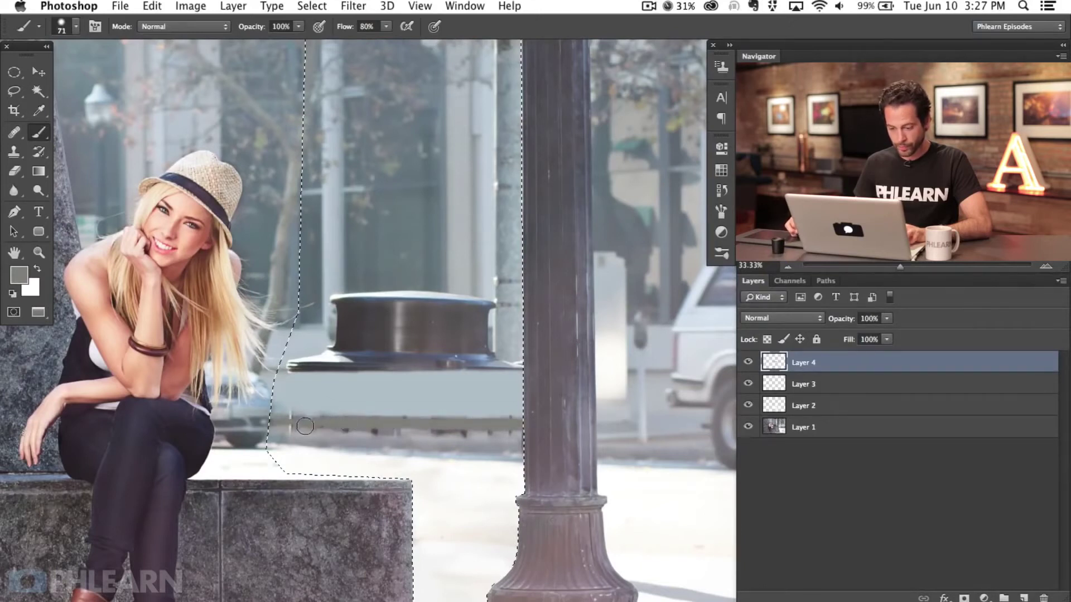
{"action": "left_click_drag", "start_coordinate": [282, 430], "coordinate": [516, 426]}
- Resample the curb grays and repaint the dark band's lamppost end with the 71 px brush
{"action": "left_click", "coordinate": [285, 422], "text": "alt"}
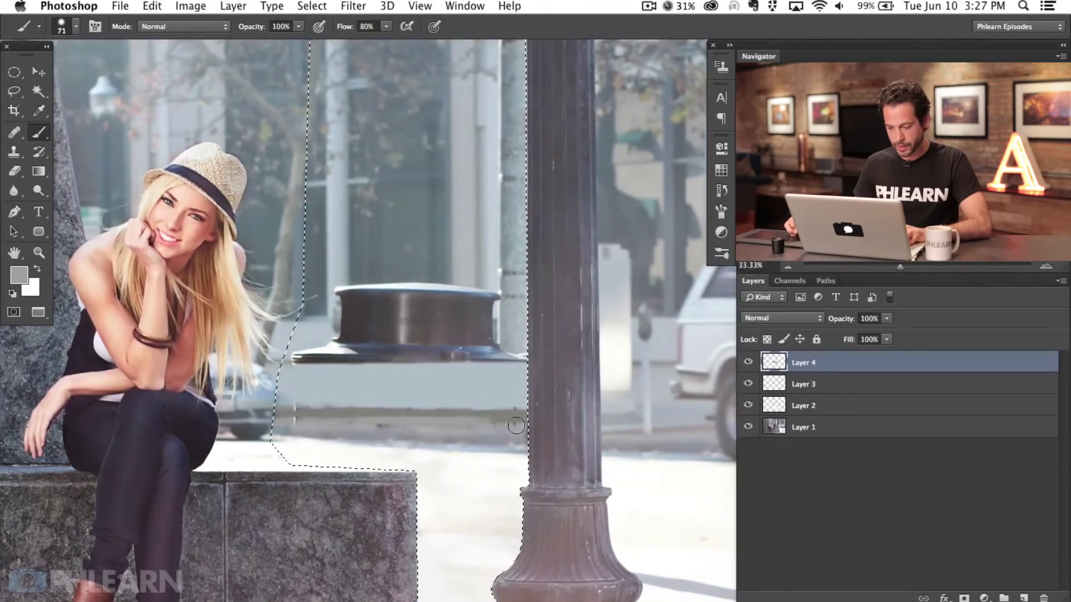
{"action": "left_click", "coordinate": [494, 414], "text": "alt"}
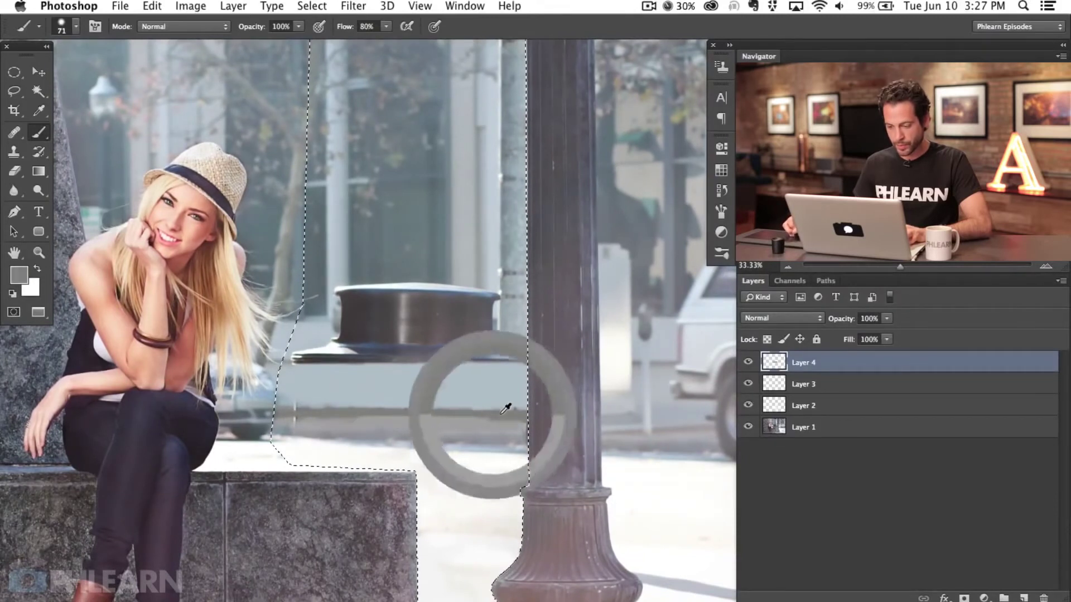
{"action": "left_click", "coordinate": [622, 422], "text": "alt"}
{"action": "left_click", "coordinate": [621, 422], "text": "alt"}
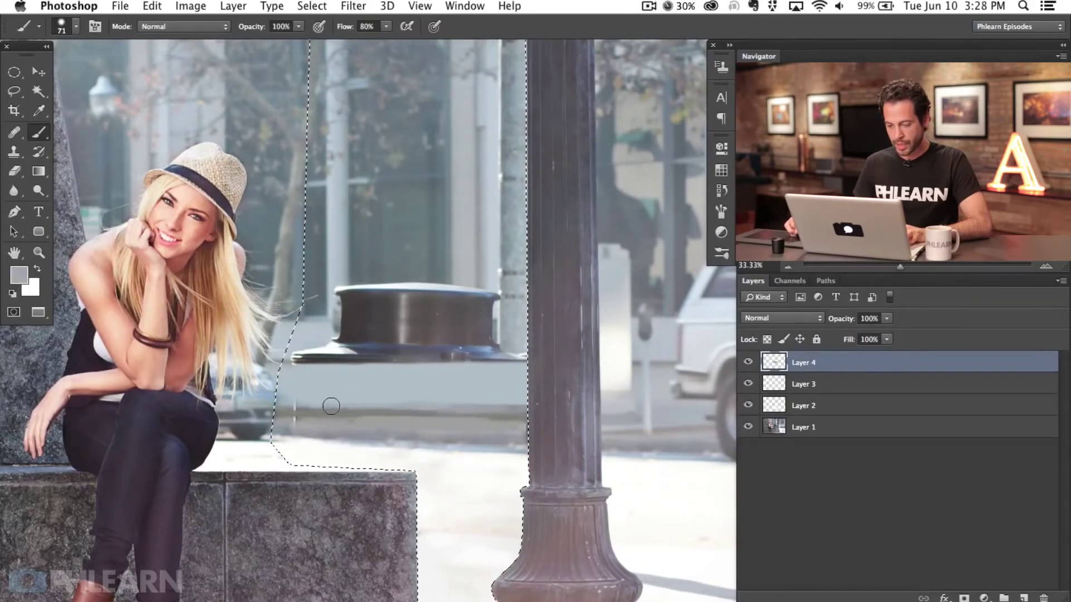
- Paint sampled mid-grays and light blue-grays over the curb bands near the woman to soften their edges
{"action": "left_click", "coordinate": [286, 419], "text": "alt"}
{"action": "left_click", "coordinate": [297, 419], "text": "alt"}
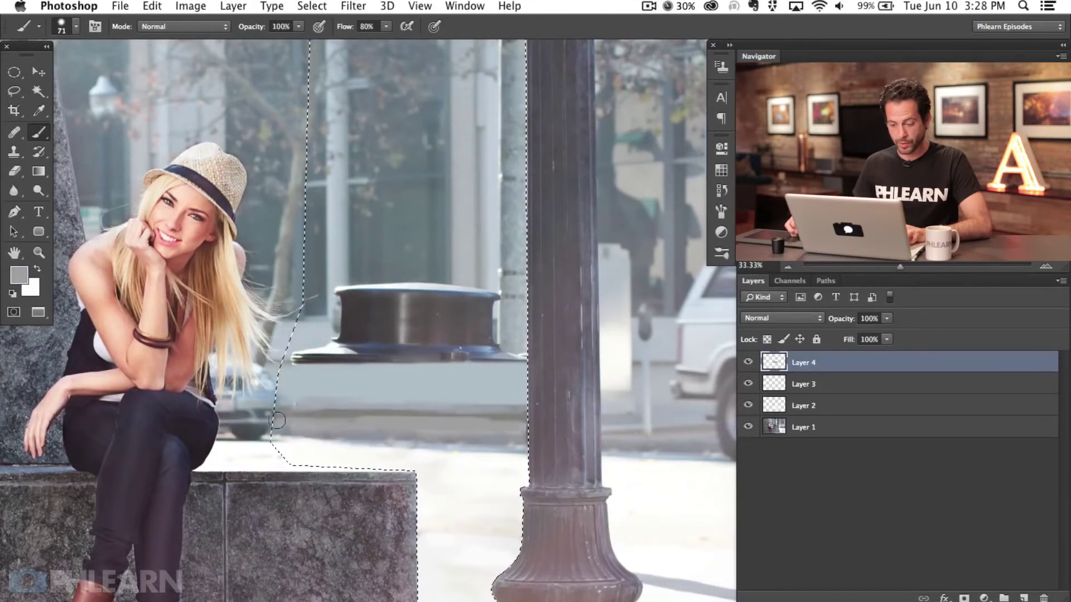
{"action": "left_click", "coordinate": [298, 399], "text": "alt"}
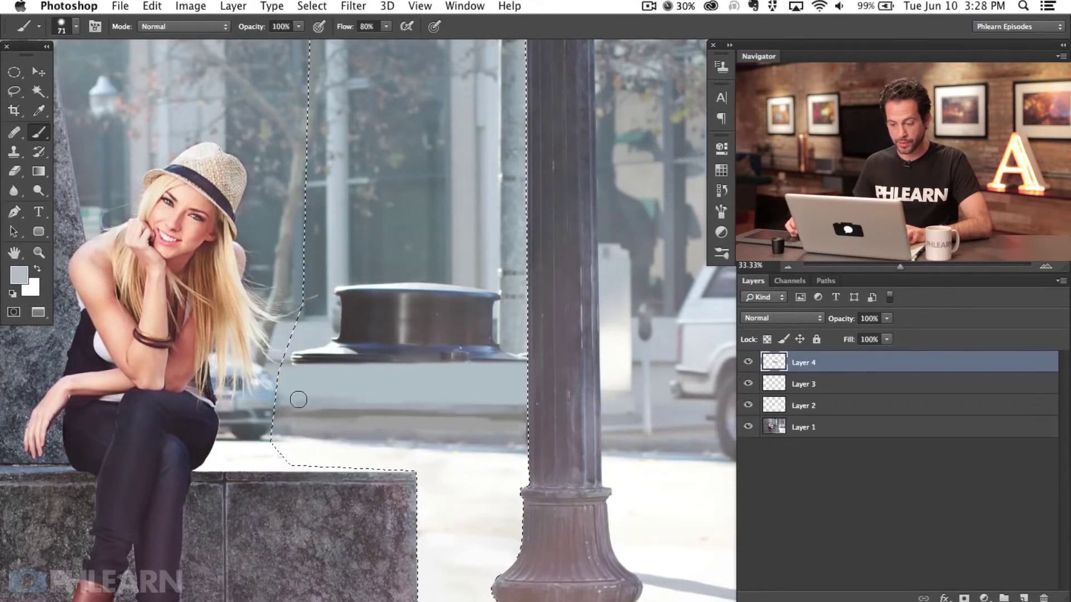
{"action": "left_click", "coordinate": [330, 397], "text": "alt"}
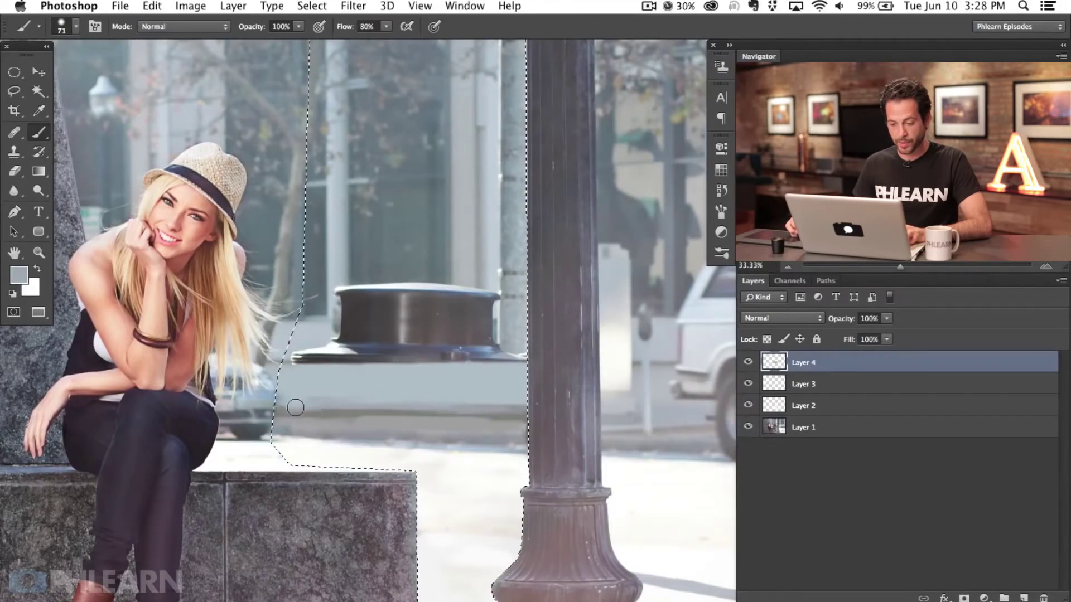
{"action": "left_click", "coordinate": [363, 412], "text": "alt"}
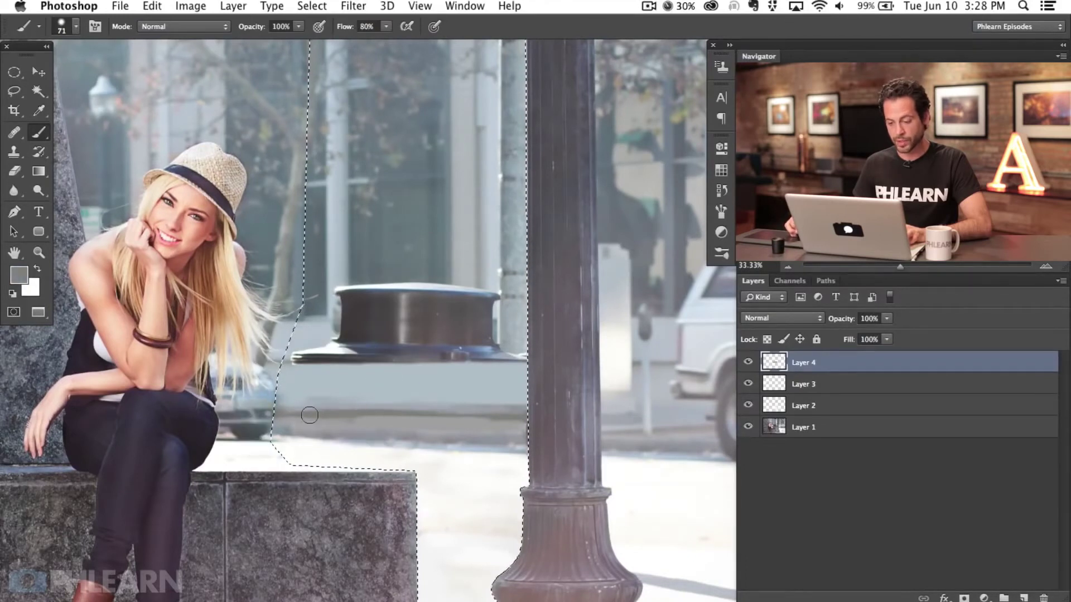
- Blend the curb bands on the woman's side with a 141 px brush at 40% flow
{"action": "mouse_move", "coordinate": [390, 440]}
{"action": "left_mouse_down"}
{"action": "mouse_move", "coordinate": [389, 418]}
{"action": "mouse_move", "coordinate": [319, 423]}
{"action": "mouse_move", "coordinate": [299, 402]}
{"action": "mouse_move", "coordinate": [335, 411]}
{"action": "left_mouse_up"}
{"action": "key", "text": "shift+4"}
{"action": "left_click", "coordinate": [345, 411], "text": "alt"}
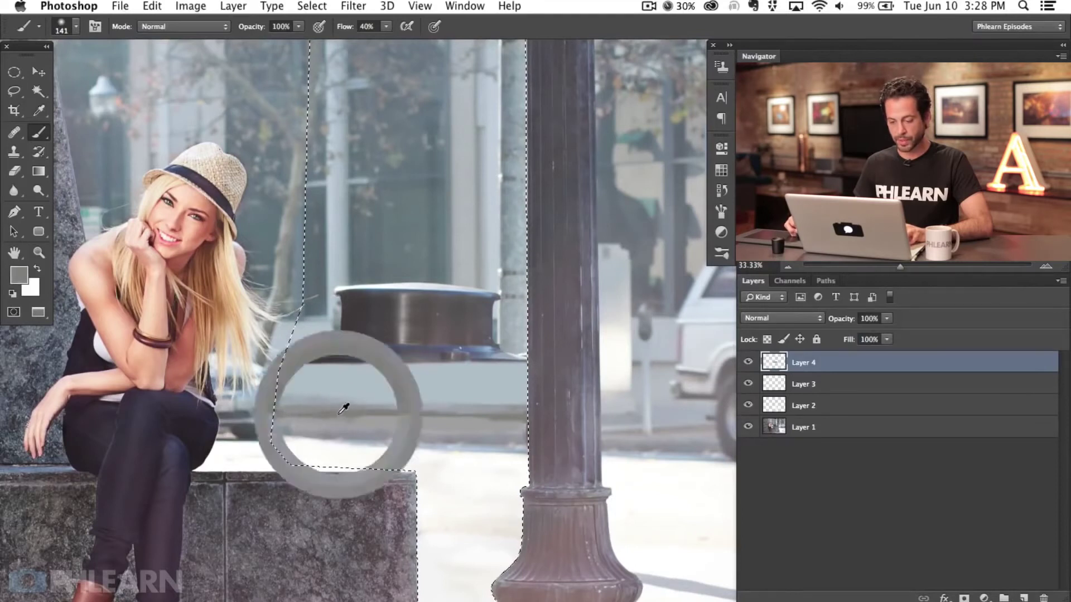
{"action": "left_click", "coordinate": [357, 416], "text": "alt"}
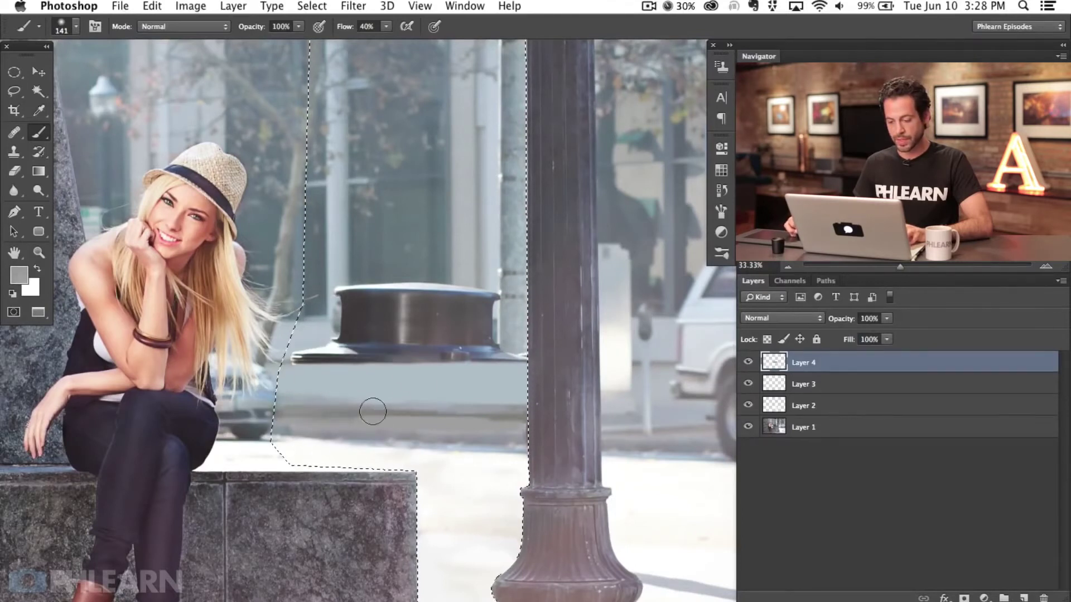
- Blend the wall and curb tones toward the lamppost with repeatedly sampled grays
{"action": "left_click", "coordinate": [518, 418], "text": "alt"}
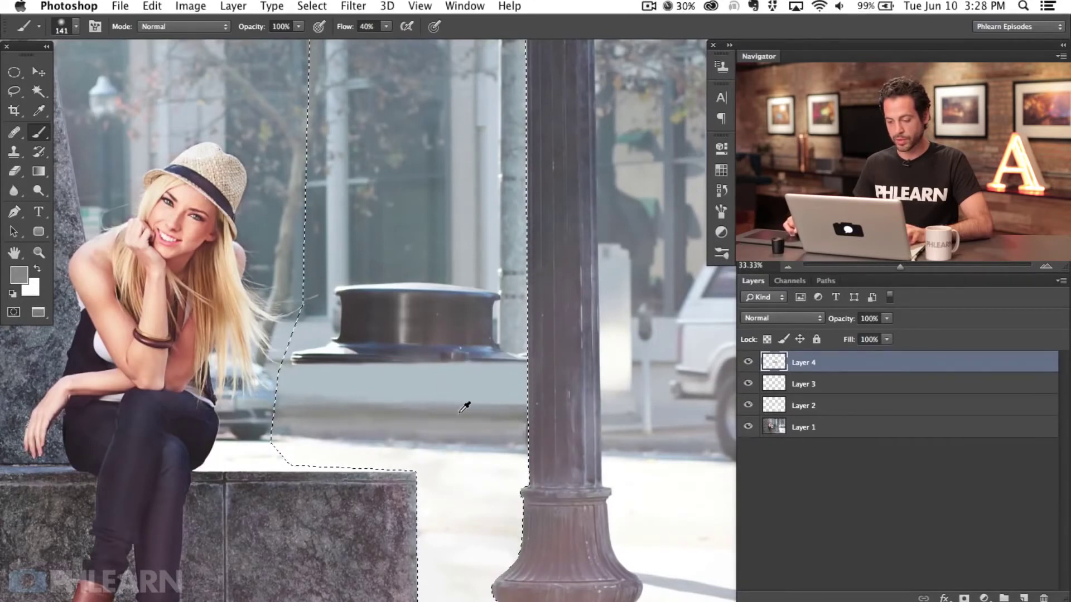
{"action": "left_click", "coordinate": [441, 381], "text": "alt"}
{"action": "left_click", "coordinate": [435, 413], "text": "alt"}
{"action": "left_click", "coordinate": [514, 417], "text": "alt"}
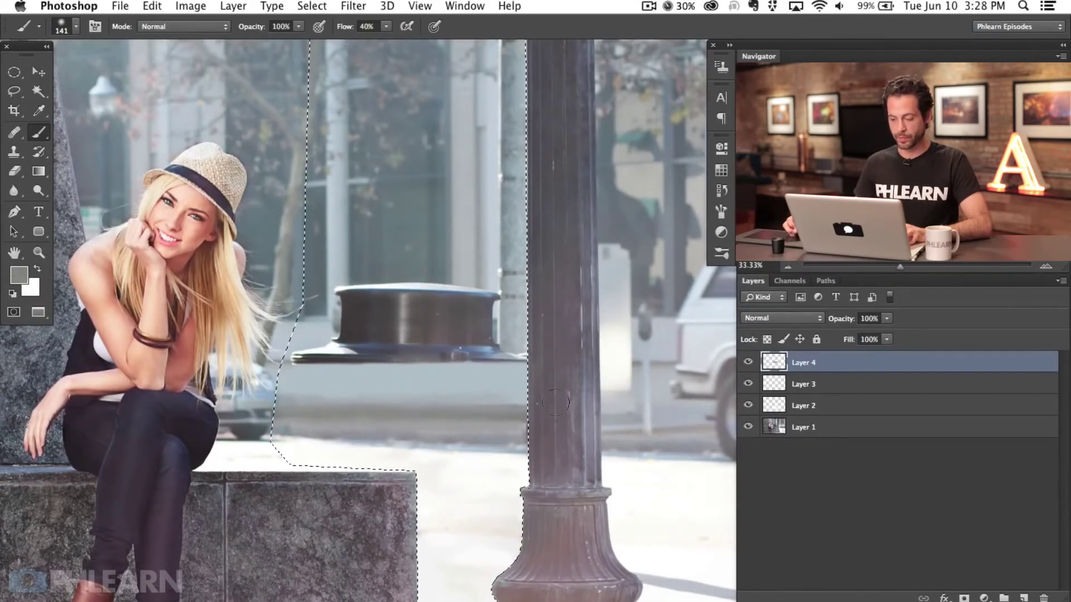
{"action": "left_click", "coordinate": [453, 403], "text": "alt"}
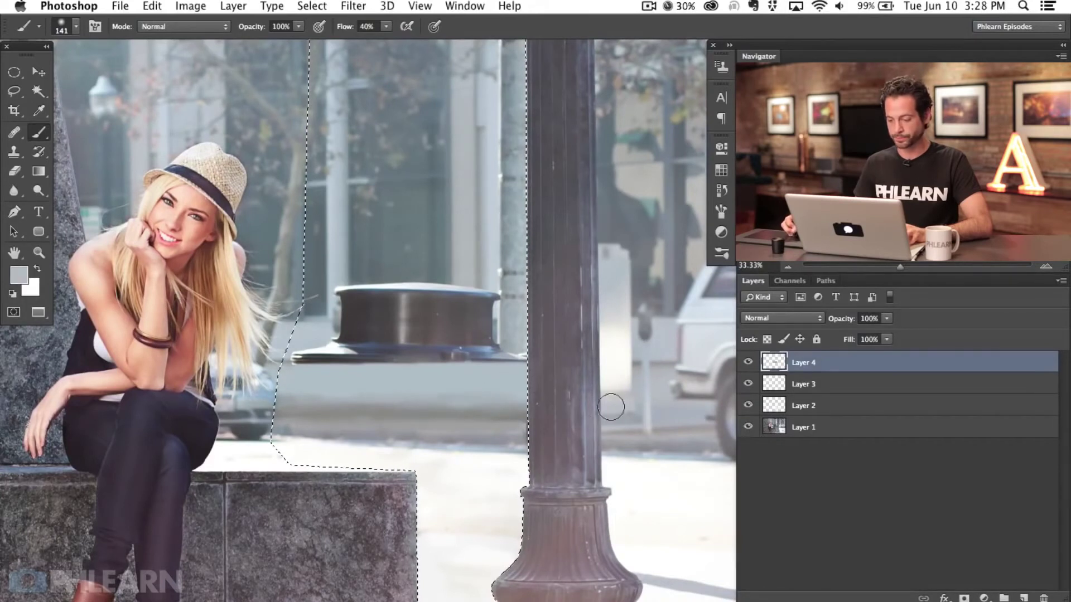
- Reduce the brush to 90 px and smooth the curb's transition from the selection edge toward the middle
{"action": "left_click_drag", "start_coordinate": [610, 407], "coordinate": [582, 407]}
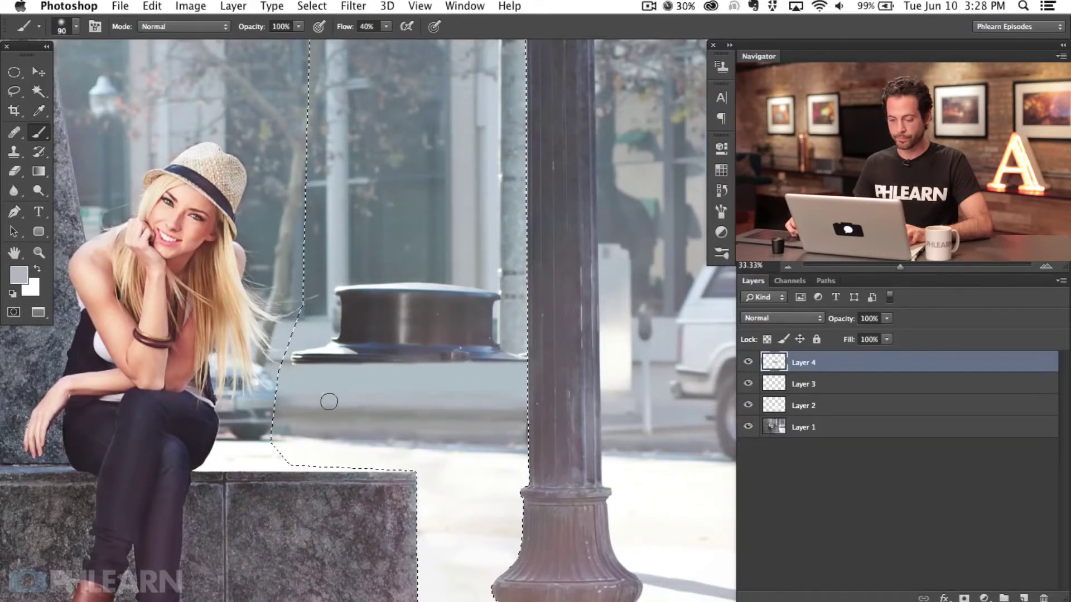
{"action": "left_click", "coordinate": [301, 416], "text": "alt"}
{"action": "left_click", "coordinate": [328, 420], "text": "alt"}
{"action": "mouse_move", "coordinate": [280, 427]}
{"action": "left_mouse_down"}
{"action": "mouse_move", "coordinate": [495, 441]}
{"action": "mouse_move", "coordinate": [441, 438]}
{"action": "left_mouse_up"}
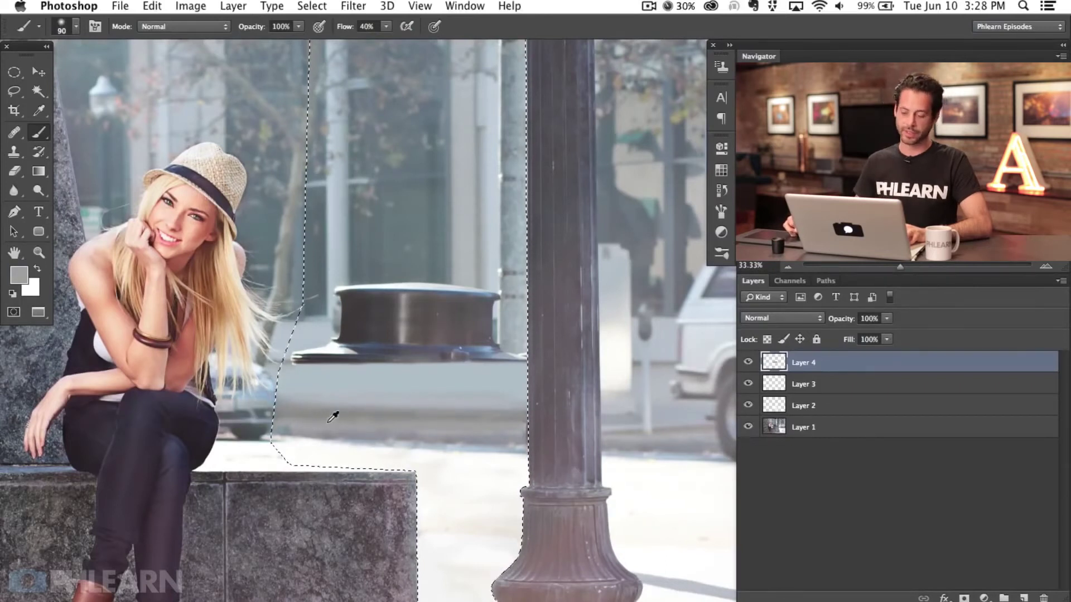
- Hide the selection outline and even out the curb shading between the woman and the lamppost
{"action": "key", "text": "super+h"}
{"action": "left_click", "coordinate": [310, 393], "text": "alt"}
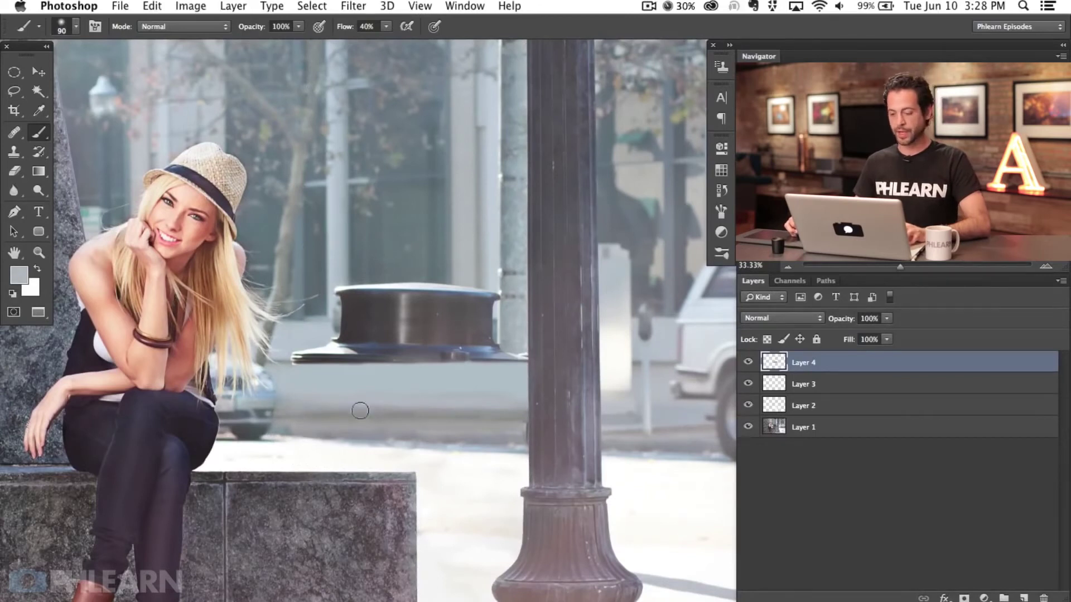
{"action": "left_click", "coordinate": [390, 419], "text": "alt"}
{"action": "left_click", "coordinate": [323, 411], "text": "alt"}
{"action": "left_click", "coordinate": [430, 429], "text": "alt"}
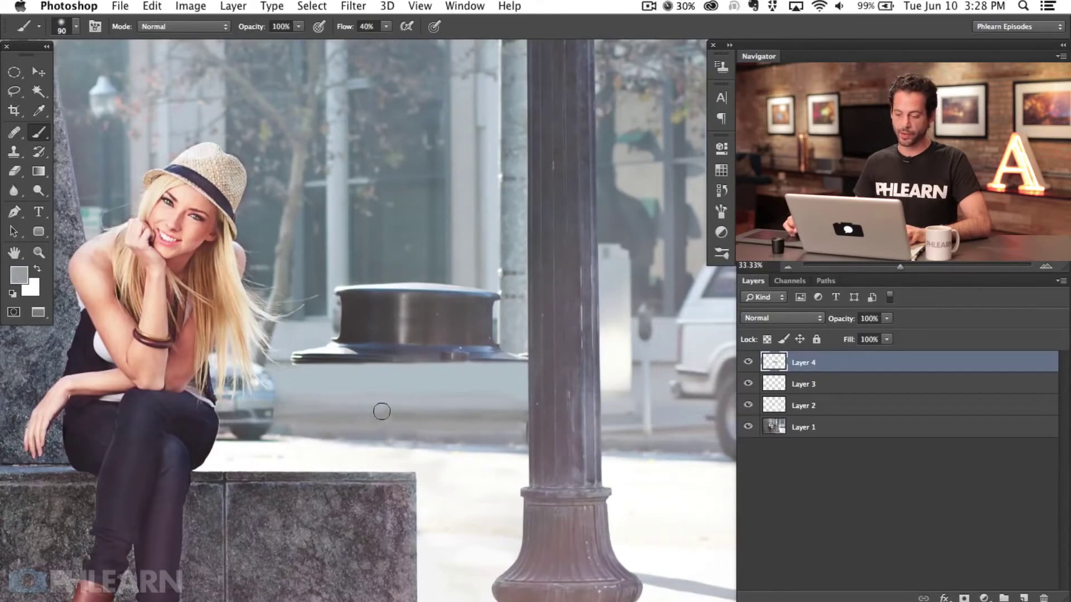
{"action": "left_click_drag", "start_coordinate": [515, 428], "coordinate": [505, 445]}
- On a new layer, paint sampled light blue-gray over the trash can's wide lower rim at 80% flow
{"action": "key", "text": "super+minus"}
{"action": "left_click_drag", "start_coordinate": [413, 360], "coordinate": [591, 321]}
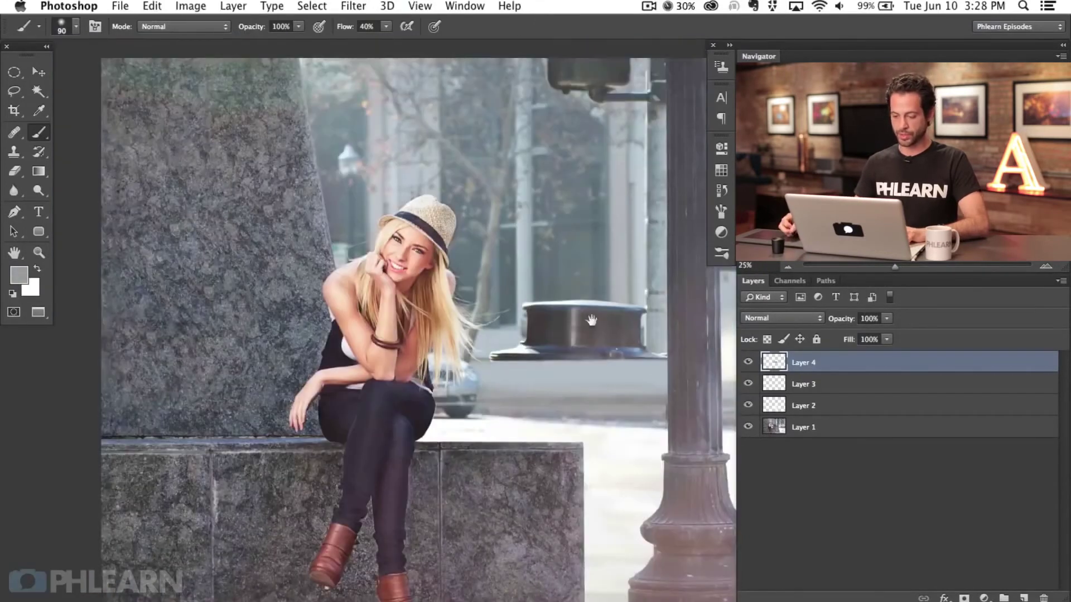
{"action": "left_click_drag", "start_coordinate": [611, 413], "coordinate": [503, 382]}
{"action": "left_click_drag", "start_coordinate": [470, 427], "coordinate": [440, 449]}
{"action": "left_click_drag", "start_coordinate": [430, 406], "coordinate": [430, 414]}
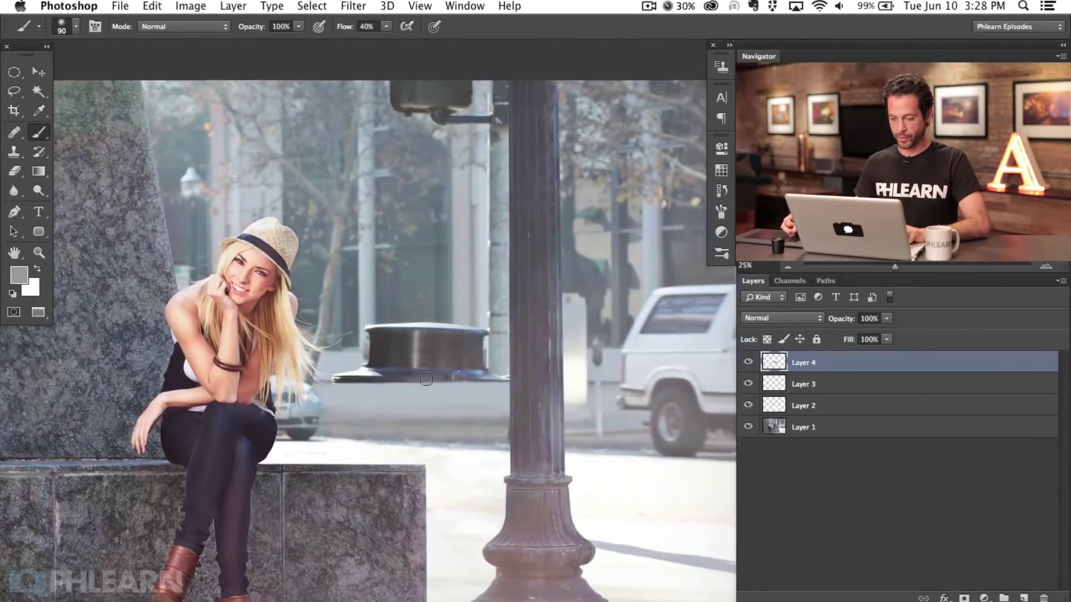
{"action": "key", "text": "super+shift+alt+n"}
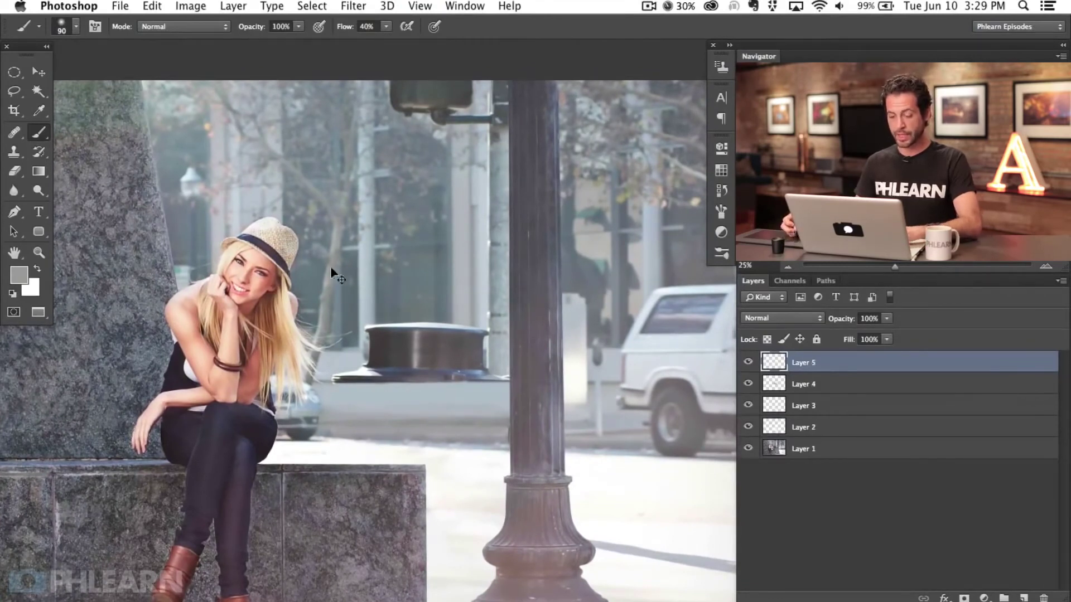
{"action": "left_click", "coordinate": [346, 365], "text": "alt"}
{"action": "mouse_move", "coordinate": [335, 374]}
{"action": "left_mouse_down"}
{"action": "mouse_move", "coordinate": [390, 361]}
{"action": "mouse_move", "coordinate": [364, 445]}
{"action": "left_mouse_up"}
{"action": "key", "text": "shift+8"}
{"action": "mouse_move", "coordinate": [362, 364]}
{"action": "left_mouse_down"}
{"action": "mouse_move", "coordinate": [491, 363]}
{"action": "mouse_move", "coordinate": [444, 369]}
{"action": "mouse_move", "coordinate": [482, 378]}
{"action": "mouse_move", "coordinate": [366, 377]}
{"action": "mouse_move", "coordinate": [381, 366]}
{"action": "mouse_move", "coordinate": [467, 362]}
{"action": "mouse_move", "coordinate": [427, 379]}
{"action": "mouse_move", "coordinate": [478, 382]}
{"action": "mouse_move", "coordinate": [321, 381]}
{"action": "mouse_move", "coordinate": [381, 367]}
{"action": "mouse_move", "coordinate": [415, 377]}
{"action": "mouse_move", "coordinate": [357, 380]}
{"action": "left_mouse_up"}
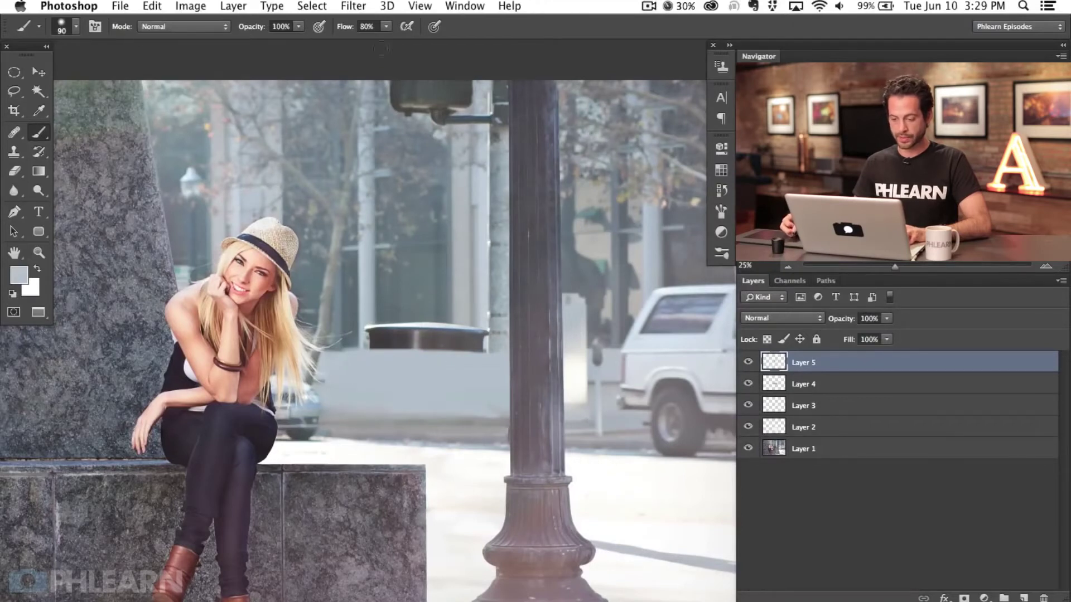
- Cover the vertical strip beside the lamppost with sampled light blue-gray up to the image's upper edge, using a 220 px brush
{"action": "scroll", "coordinate": [463, 368], "scroll_direction": "left", "scroll_amount": 3}
{"action": "scroll", "coordinate": [463, 368], "scroll_direction": "up", "scroll_amount": 2}
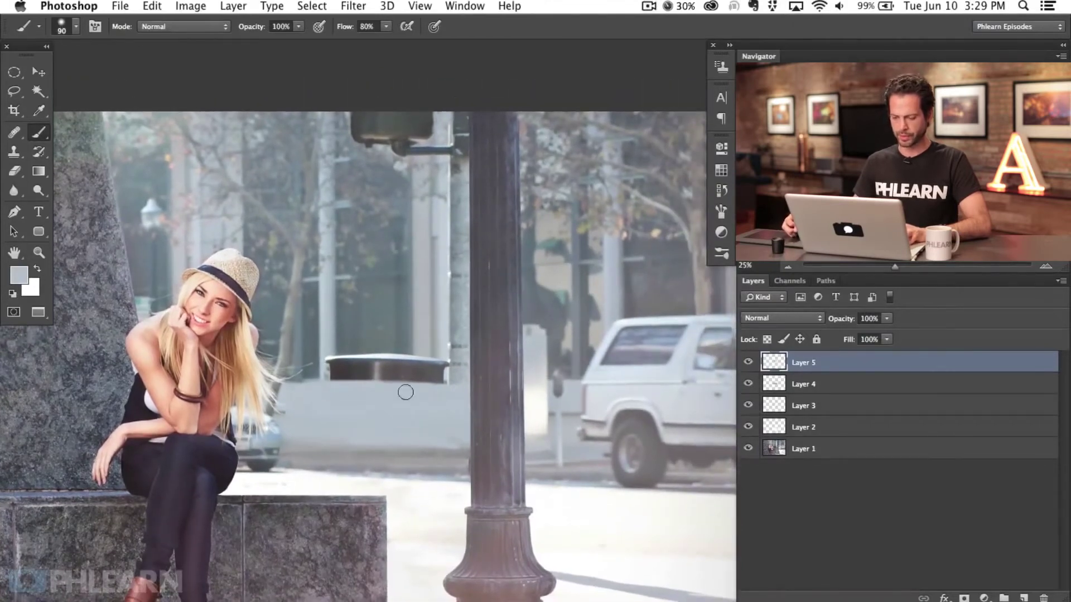
{"action": "left_click_drag", "start_coordinate": [413, 446], "coordinate": [443, 450]}
{"action": "left_click", "coordinate": [456, 453], "text": "alt"}
{"action": "left_click_drag", "start_coordinate": [449, 411], "coordinate": [430, 411]}
{"action": "left_click_drag", "start_coordinate": [442, 313], "coordinate": [429, 354]}
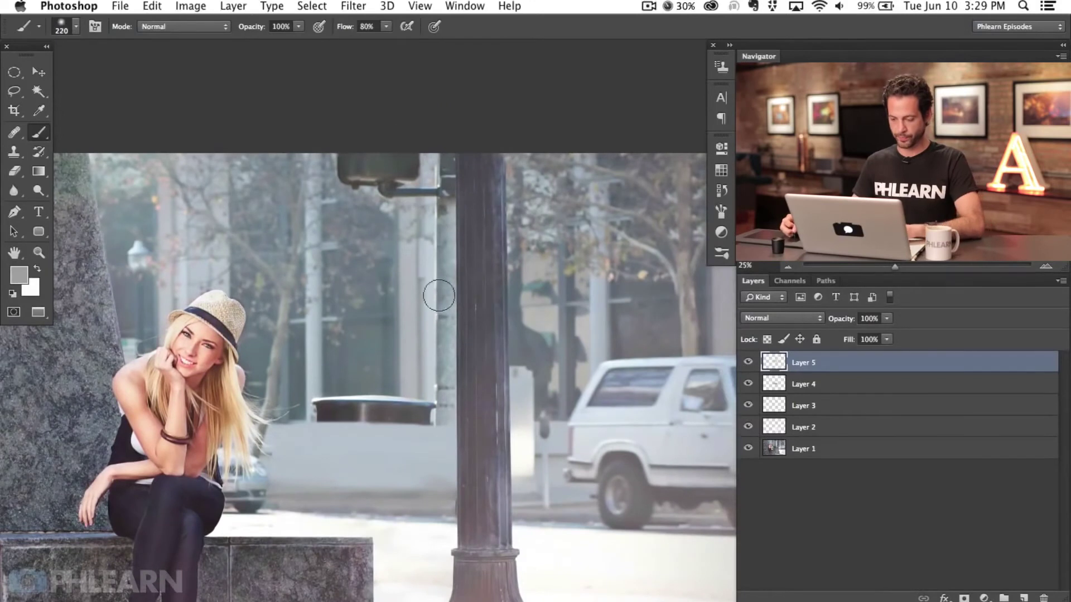
{"action": "left_click", "coordinate": [433, 316], "text": "alt"}
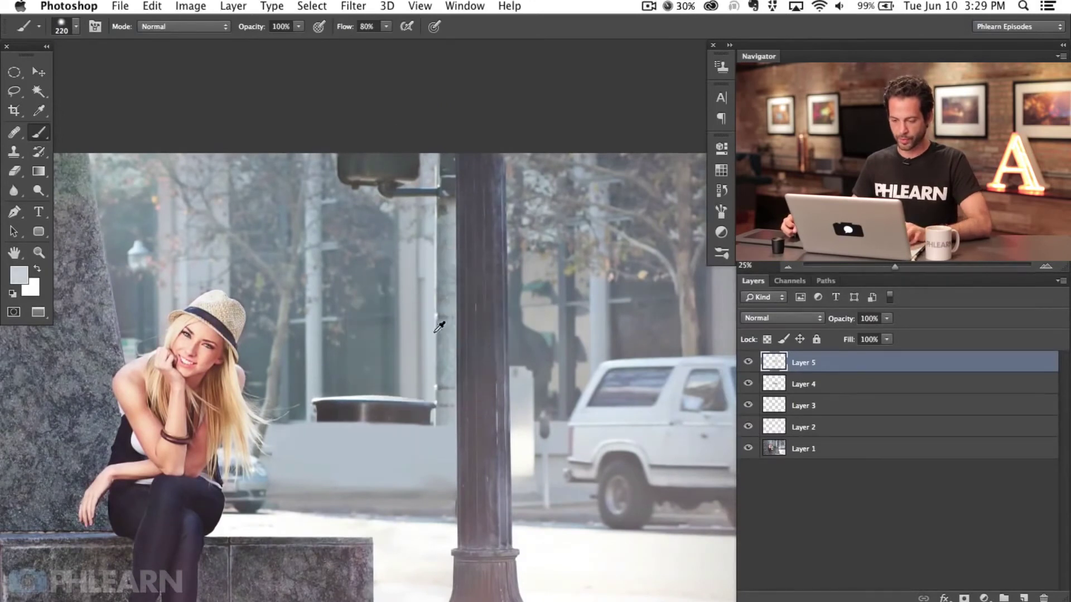
{"action": "left_click", "coordinate": [432, 327], "text": "alt"}
{"action": "mouse_move", "coordinate": [435, 330]}
{"action": "left_mouse_down"}
{"action": "mouse_move", "coordinate": [443, 364]}
{"action": "mouse_move", "coordinate": [444, 310]}
{"action": "mouse_move", "coordinate": [441, 440]}
{"action": "mouse_move", "coordinate": [438, 382]}
{"action": "left_mouse_up"}
{"action": "mouse_move", "coordinate": [435, 378]}
{"action": "left_mouse_down"}
{"action": "mouse_move", "coordinate": [451, 152]}
{"action": "mouse_move", "coordinate": [455, 206]}
{"action": "mouse_move", "coordinate": [449, 268]}
{"action": "mouse_move", "coordinate": [443, 155]}
{"action": "left_mouse_up"}
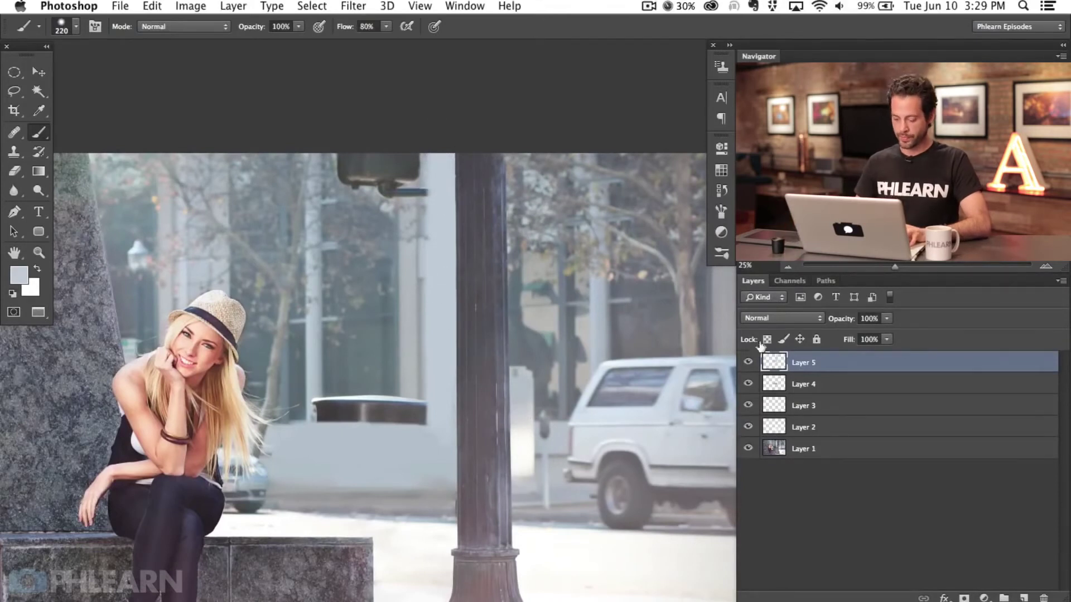
- On a new layer, clone the window pillar and glass over most of the trash can's lid with a 117 px Clone Stamp
{"action": "key", "text": "alt+shift+super+n"}
{"action": "key", "text": "s"}
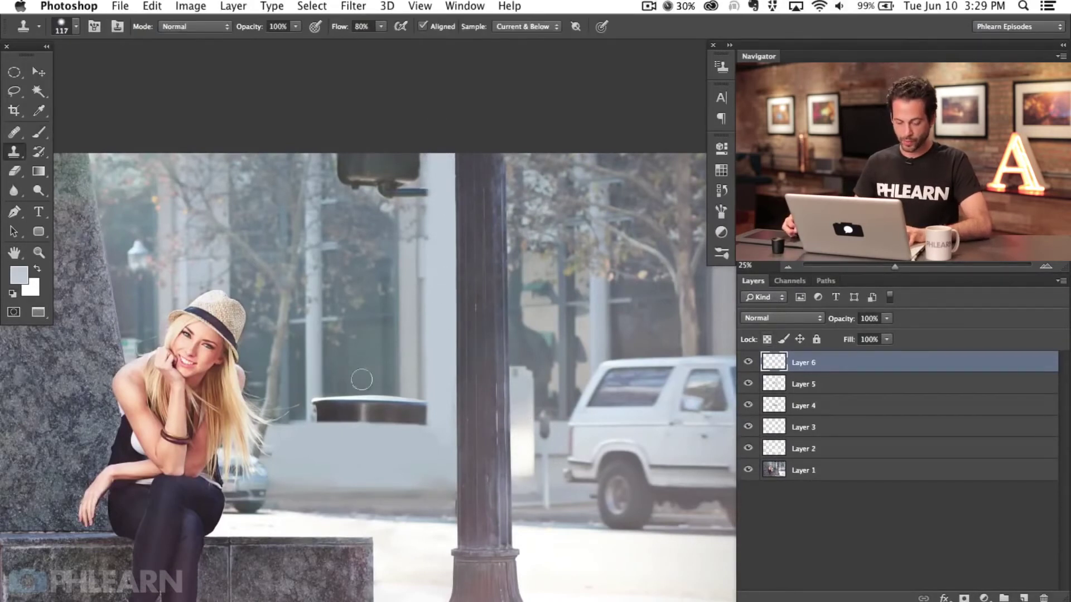
{"action": "key", "text": "super+plus"}
{"action": "key", "text": "super+plus"}
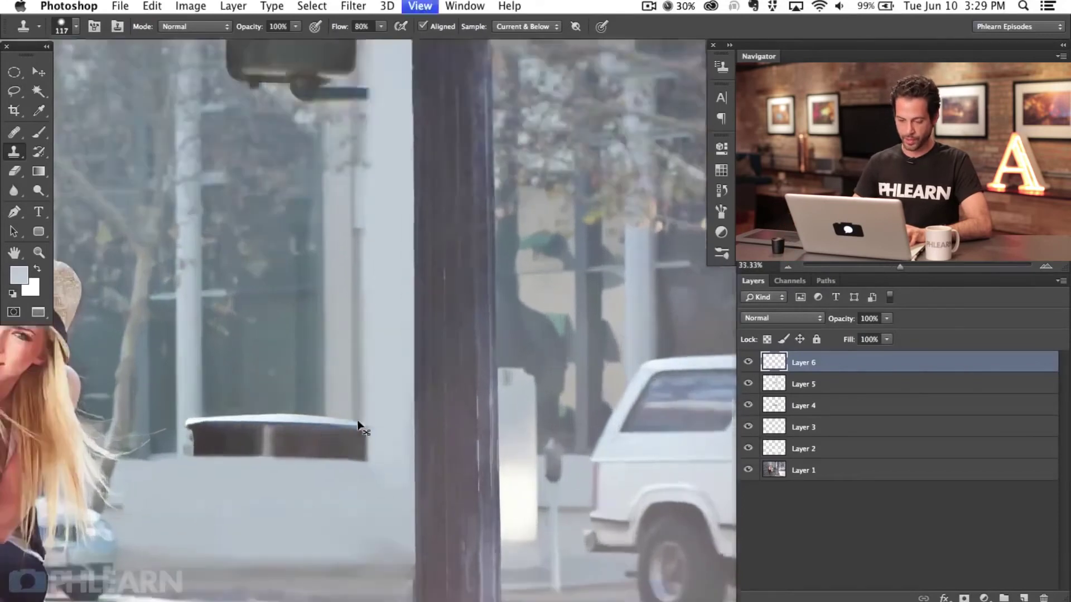
{"action": "left_click_drag", "start_coordinate": [190, 400], "coordinate": [378, 405]}
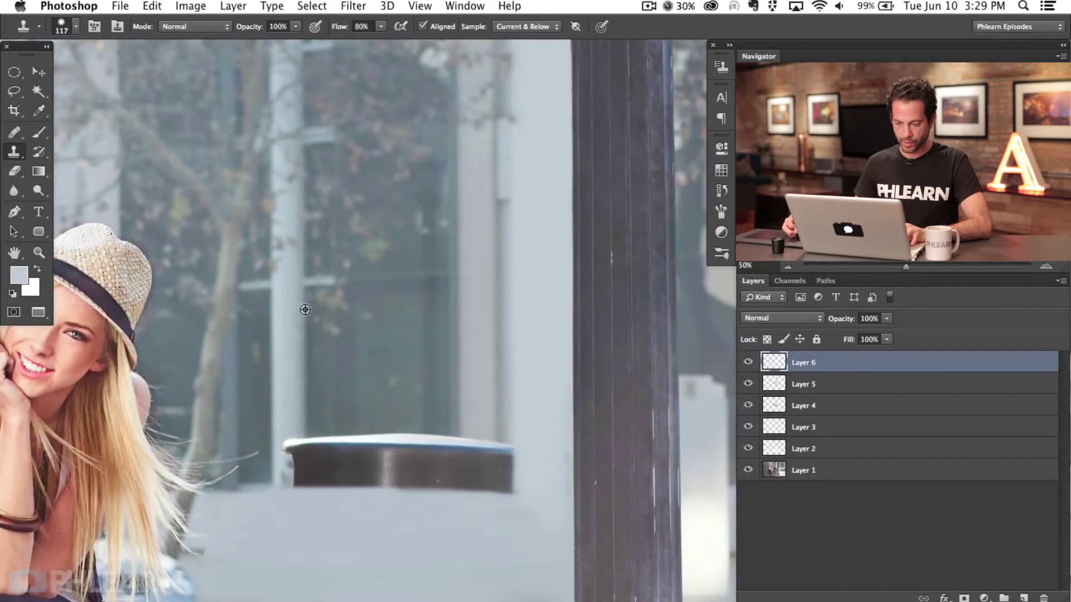
{"action": "left_click", "coordinate": [302, 460], "text": "alt"}
{"action": "left_click_drag", "start_coordinate": [298, 454], "coordinate": [307, 475]}
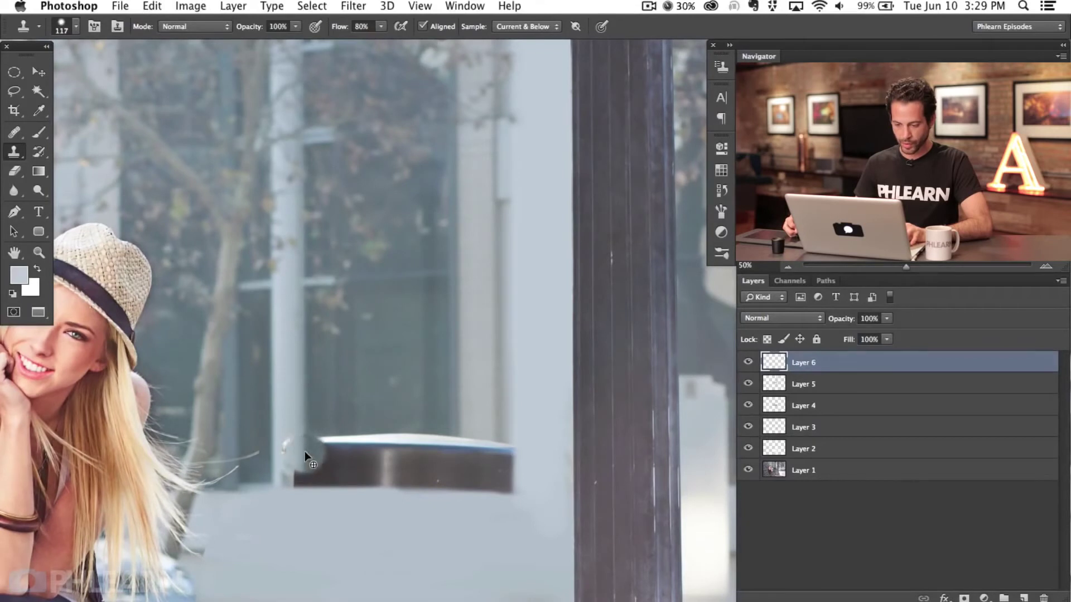
{"action": "mouse_move", "coordinate": [306, 459]}
{"action": "left_mouse_down"}
{"action": "mouse_move", "coordinate": [291, 490]}
{"action": "mouse_move", "coordinate": [322, 456]}
{"action": "mouse_move", "coordinate": [350, 449]}
{"action": "mouse_move", "coordinate": [309, 446]}
{"action": "mouse_move", "coordinate": [312, 464]}
{"action": "mouse_move", "coordinate": [359, 481]}
{"action": "mouse_move", "coordinate": [420, 472]}
{"action": "mouse_move", "coordinate": [430, 474]}
{"action": "mouse_move", "coordinate": [404, 481]}
{"action": "mouse_move", "coordinate": [431, 484]}
{"action": "mouse_move", "coordinate": [449, 473]}
{"action": "mouse_move", "coordinate": [424, 446]}
{"action": "mouse_move", "coordinate": [411, 446]}
{"action": "mouse_move", "coordinate": [440, 455]}
{"action": "mouse_move", "coordinate": [342, 445]}
{"action": "mouse_move", "coordinate": [325, 486]}
{"action": "left_mouse_up"}
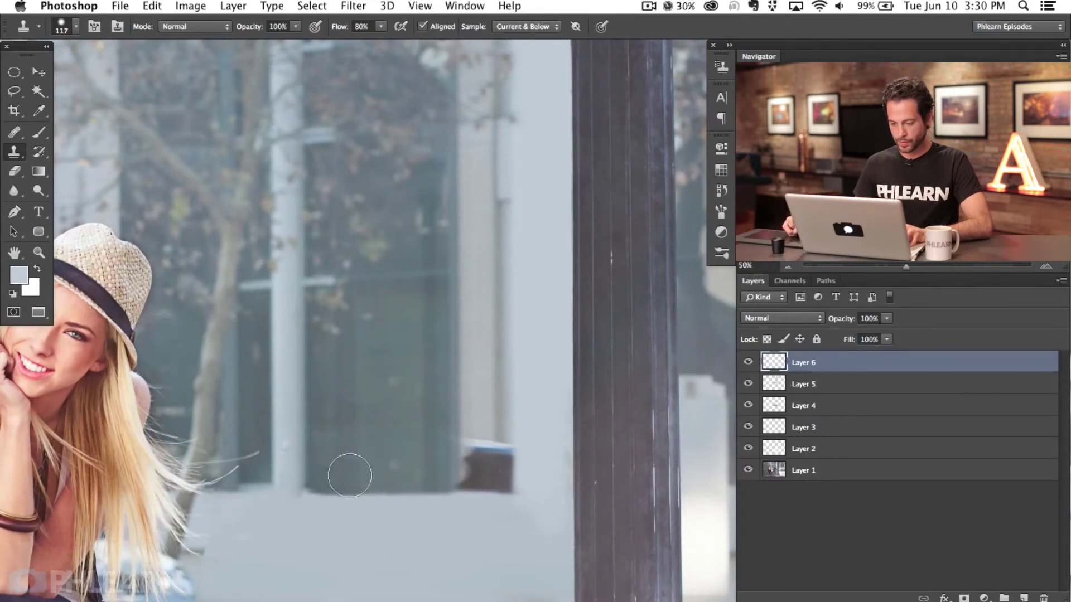
- Clone the narrow wall column over the last piece of lid and clean up the window's lower edge
{"action": "mouse_move", "coordinate": [461, 438]}
{"action": "left_mouse_down"}
{"action": "mouse_move", "coordinate": [486, 456]}
{"action": "mouse_move", "coordinate": [502, 423]}
{"action": "mouse_move", "coordinate": [512, 468]}
{"action": "mouse_move", "coordinate": [475, 465]}
{"action": "mouse_move", "coordinate": [507, 482]}
{"action": "mouse_move", "coordinate": [450, 485]}
{"action": "mouse_move", "coordinate": [504, 488]}
{"action": "left_mouse_up"}
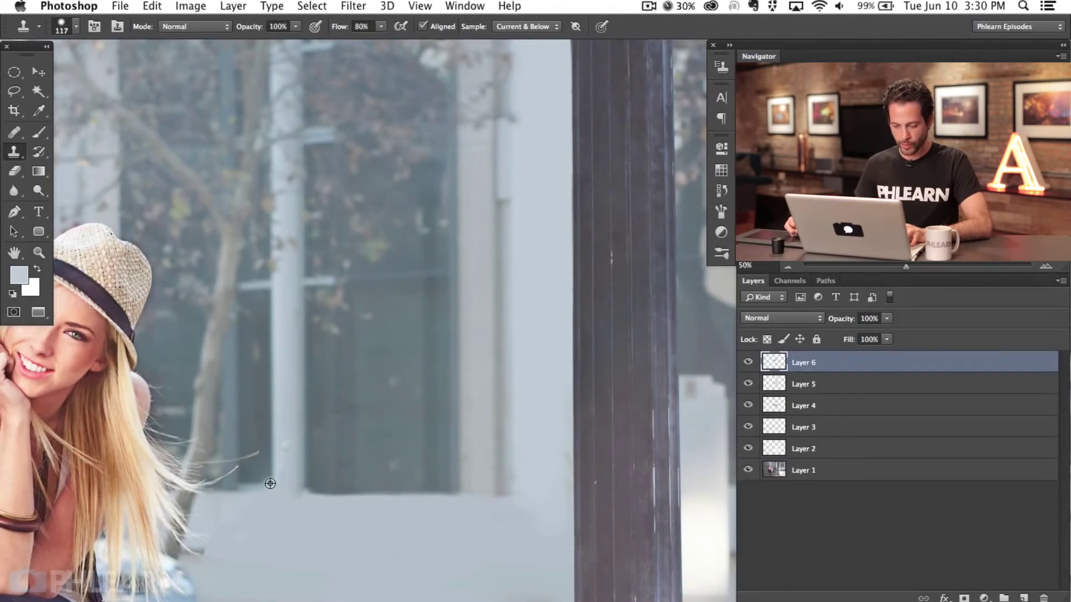
{"action": "left_click", "coordinate": [452, 485], "text": "alt"}
{"action": "mouse_move", "coordinate": [454, 485]}
{"action": "left_mouse_down"}
{"action": "mouse_move", "coordinate": [454, 471]}
{"action": "mouse_move", "coordinate": [449, 493]}
{"action": "mouse_move", "coordinate": [428, 494]}
{"action": "mouse_move", "coordinate": [452, 497]}
{"action": "mouse_move", "coordinate": [457, 478]}
{"action": "mouse_move", "coordinate": [459, 518]}
{"action": "mouse_move", "coordinate": [468, 499]}
{"action": "left_mouse_up"}
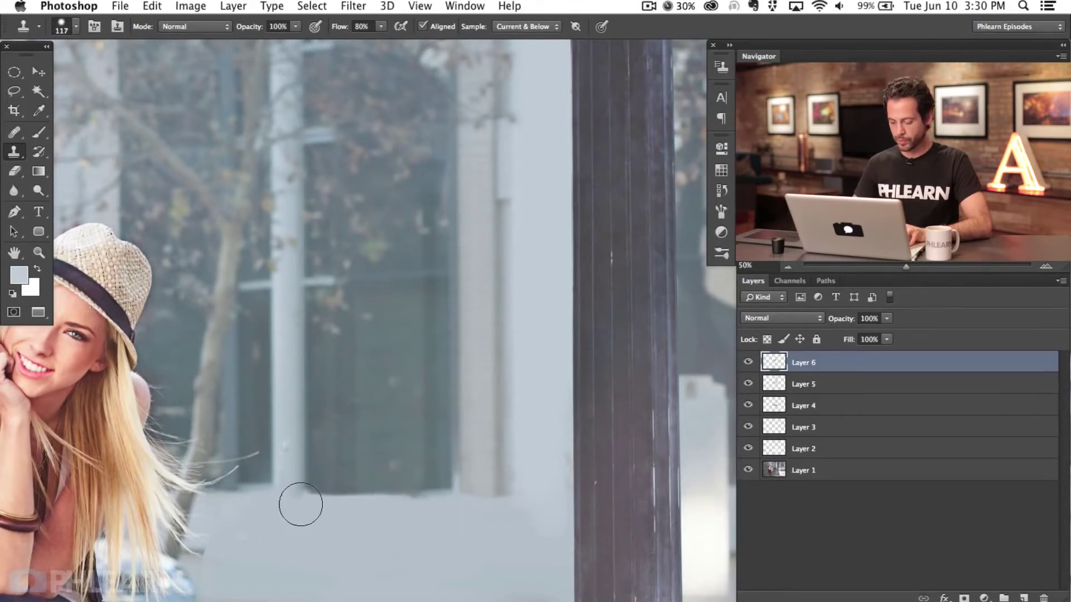
- On a new layer, straighten the window's lower edge with sampled wall color and a 69 px brush, undoing the last stray stroke
{"action": "key", "text": "super+shift+alt+n"}
{"action": "key", "text": "b"}
{"action": "left_click_drag", "start_coordinate": [350, 522], "coordinate": [300, 507]}
{"action": "left_click", "coordinate": [329, 499], "text": "alt"}
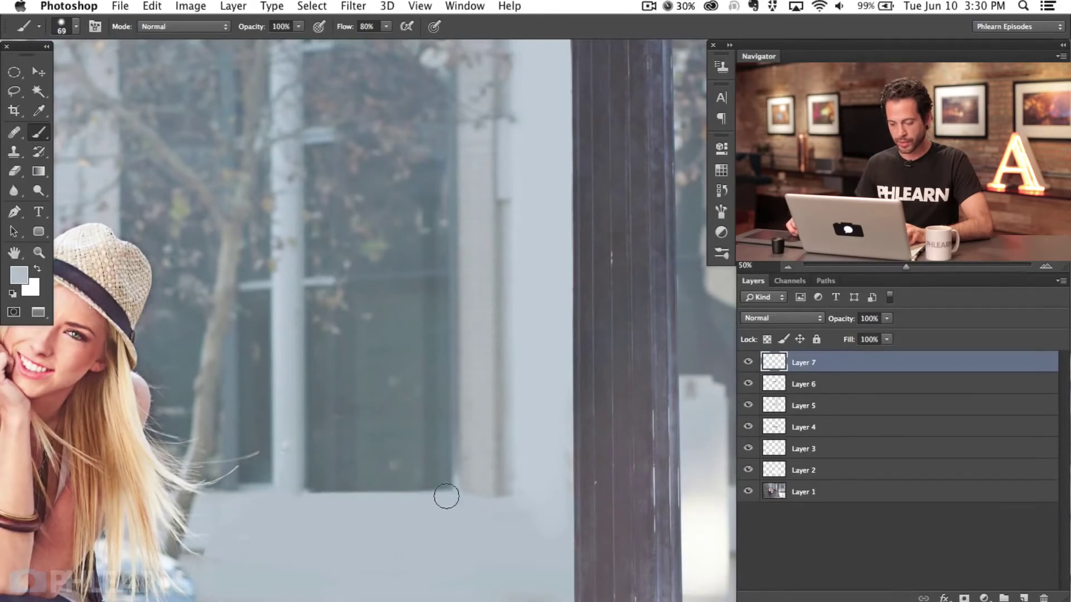
{"action": "mouse_move", "coordinate": [440, 496]}
{"action": "left_mouse_down"}
{"action": "mouse_move", "coordinate": [288, 494]}
{"action": "mouse_move", "coordinate": [461, 484]}
{"action": "mouse_move", "coordinate": [260, 492]}
{"action": "mouse_move", "coordinate": [430, 480]}
{"action": "left_mouse_up"}
{"action": "left_click", "coordinate": [308, 493], "text": "ctrl+alt"}
{"action": "key", "text": "super+z"}
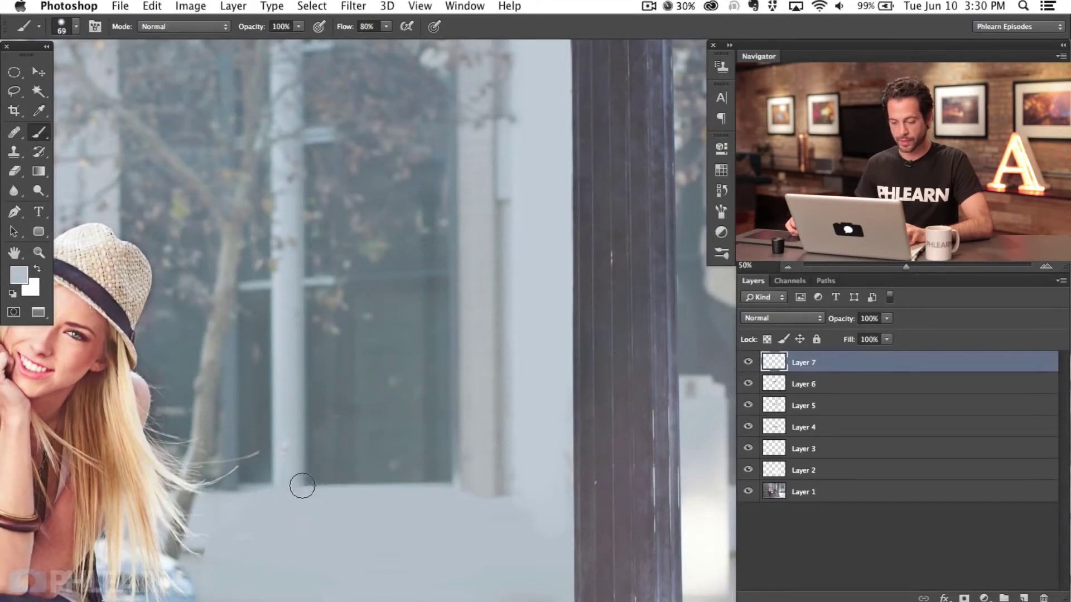
- Undo the last strokes and smooth the wall beneath the narrow column with sampled wall color and a 123 px brush
{"action": "key", "text": "super+minus"}
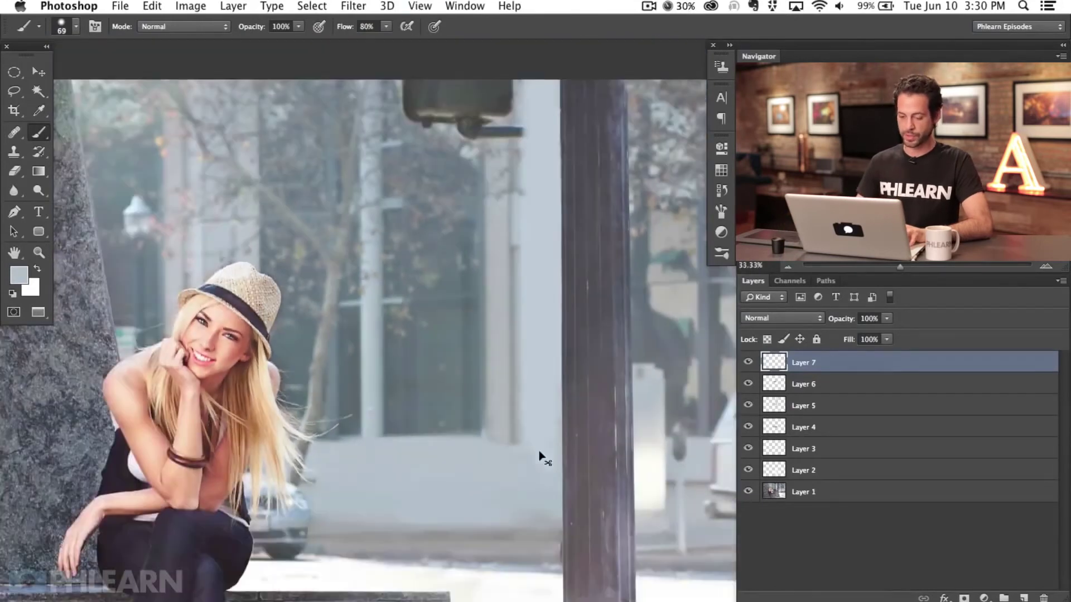
{"action": "left_click_drag", "start_coordinate": [490, 461], "coordinate": [459, 474]}
{"action": "mouse_move", "coordinate": [392, 462]}
{"action": "left_mouse_down"}
{"action": "mouse_move", "coordinate": [374, 407]}
{"action": "mouse_move", "coordinate": [383, 474]}
{"action": "mouse_move", "coordinate": [371, 454]}
{"action": "mouse_move", "coordinate": [425, 462]}
{"action": "mouse_move", "coordinate": [391, 462]}
{"action": "left_mouse_up"}
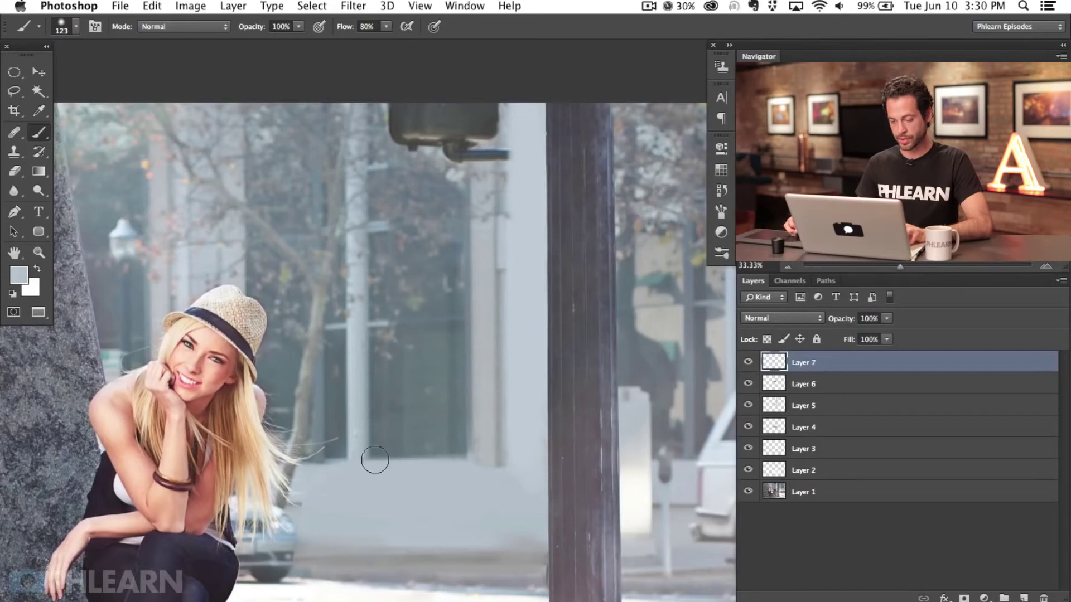
{"action": "key", "text": "alt+super+z"}
{"action": "key", "text": "alt+super+z"}
{"action": "left_click", "coordinate": [484, 483], "text": "alt"}
{"action": "left_click_drag", "start_coordinate": [524, 468], "coordinate": [465, 465]}
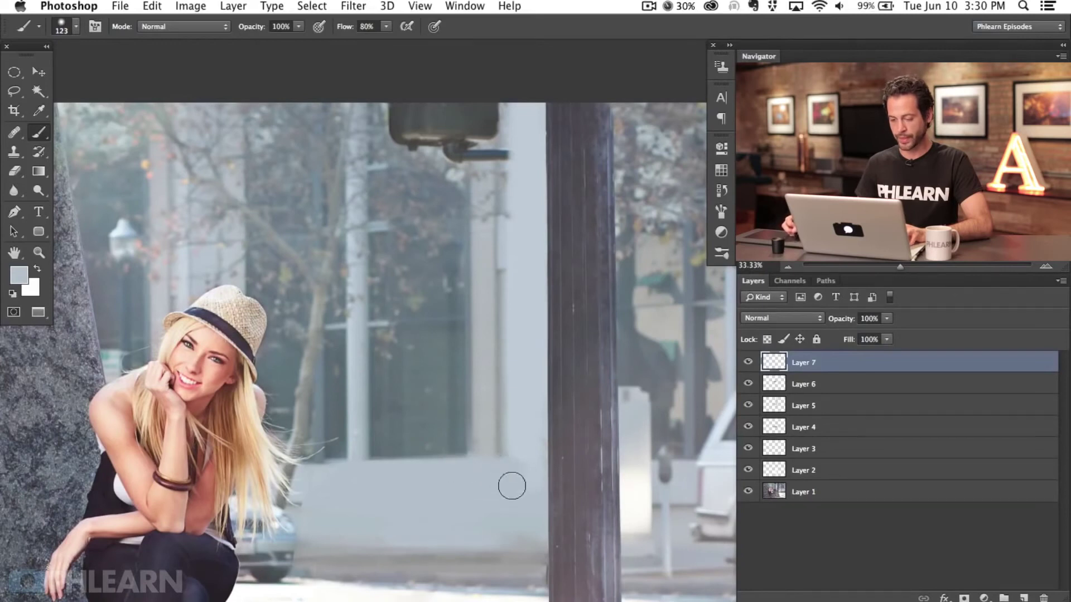
- On a new layer, refine the narrow column's base and the wall below it with locally sampled colors and a 64 px brush
{"action": "key", "text": "super+alt+shift+n"}
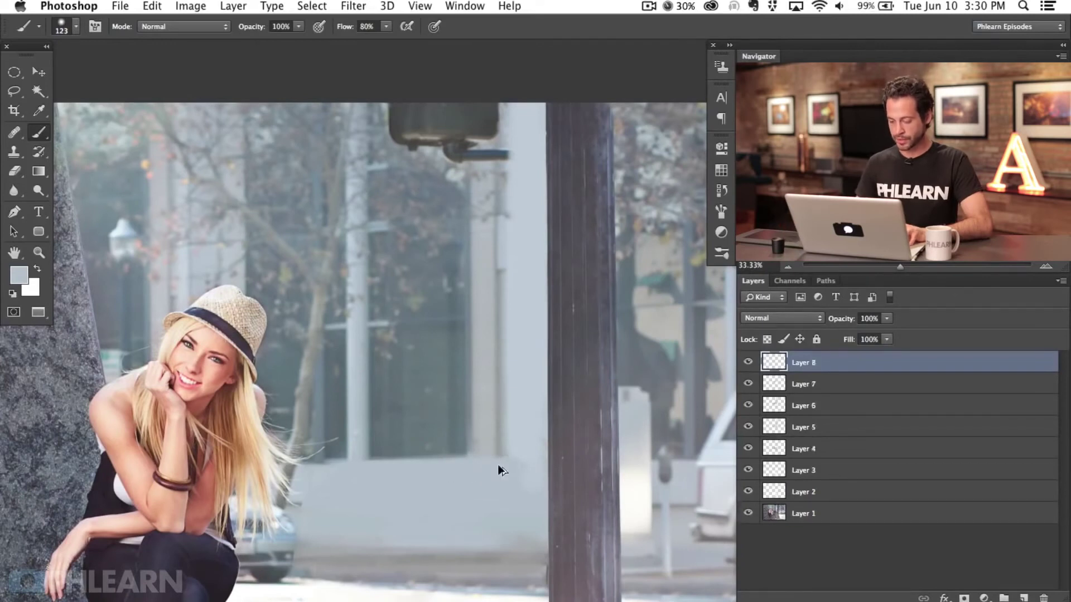
{"action": "left_click", "coordinate": [498, 351]}
{"action": "left_click_drag", "start_coordinate": [485, 472], "coordinate": [488, 461]}
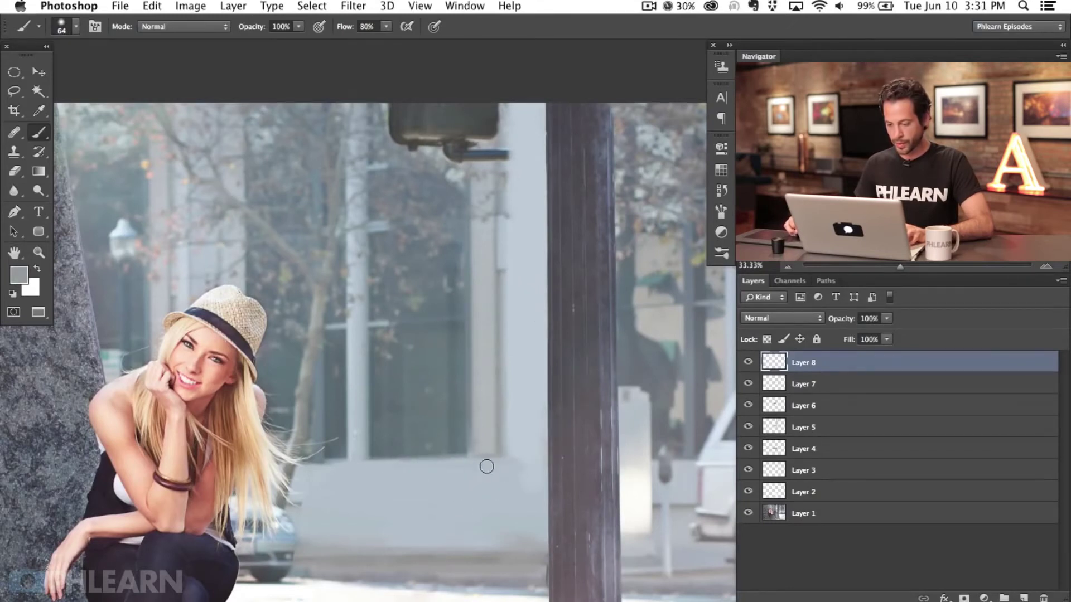
{"action": "left_click", "coordinate": [360, 473], "text": "alt"}
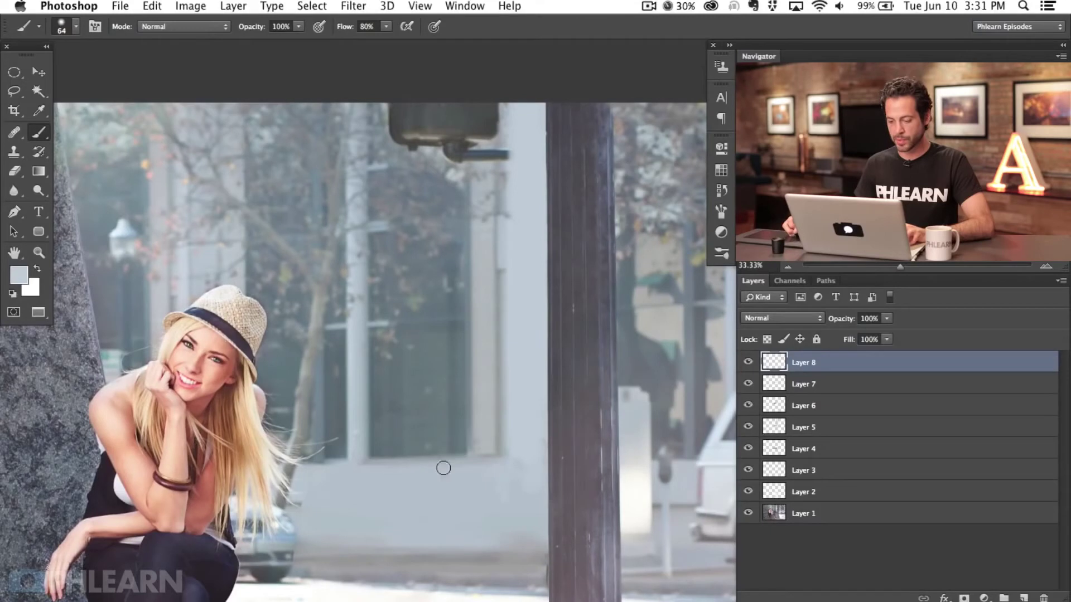
{"action": "left_click", "coordinate": [492, 463], "text": "alt"}
{"action": "left_click", "coordinate": [496, 434], "text": "alt"}
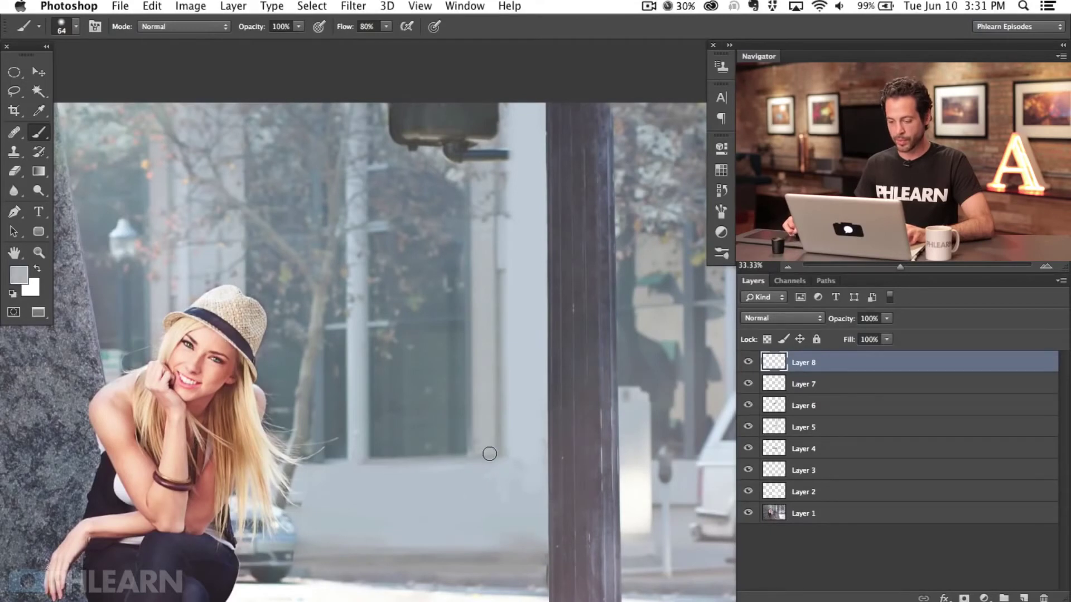
{"action": "left_click", "coordinate": [488, 436], "text": "alt"}
{"action": "left_click", "coordinate": [500, 500], "text": "alt"}
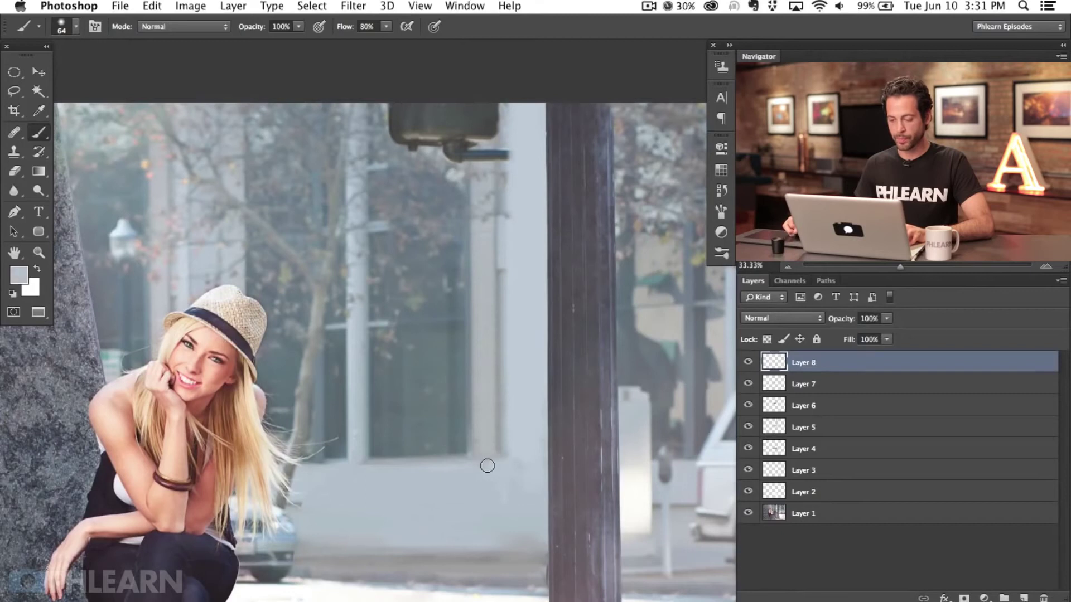
{"action": "scroll", "coordinate": [419, 482], "scroll_direction": "down", "scroll_amount": 2}
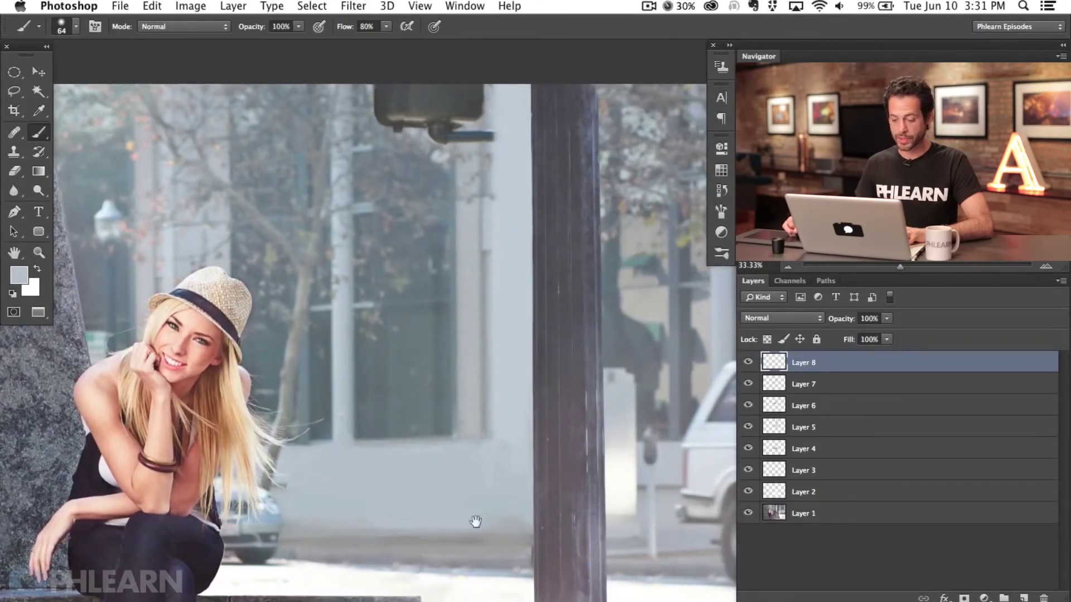
{"action": "left_click_drag", "start_coordinate": [476, 522], "coordinate": [457, 516]}
{"action": "left_click", "coordinate": [484, 416], "text": "alt"}
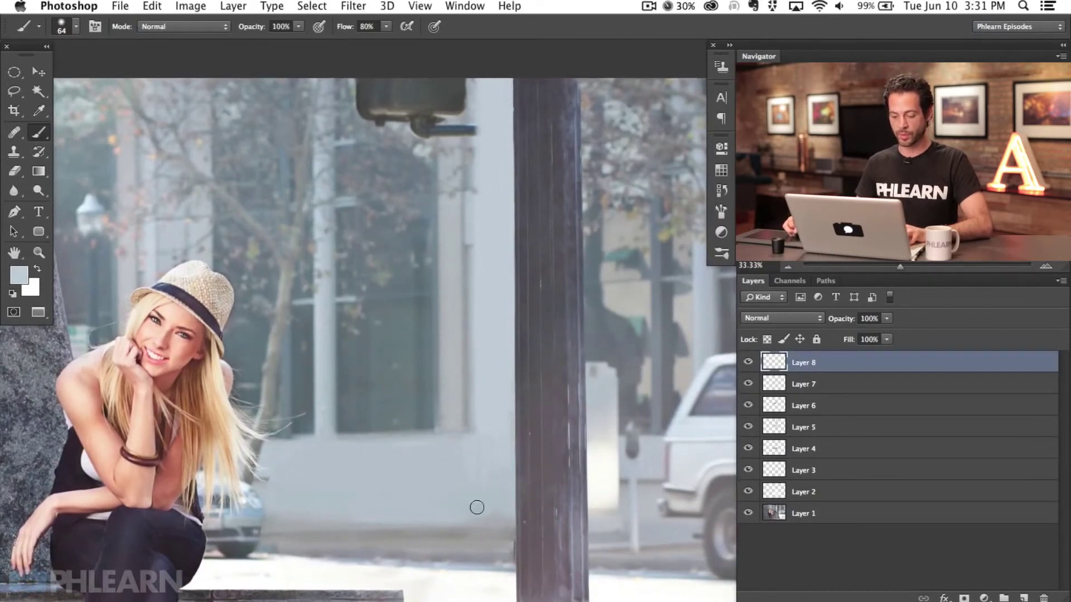
{"action": "scroll", "coordinate": [481, 537], "scroll_direction": "up", "scroll_amount": 2}
- Compare the whole image with and without the trash can retouching by hiding and reshowing Layers 5 to 8
{"action": "key", "text": "super+minus"}
{"action": "key", "text": "super+minus"}
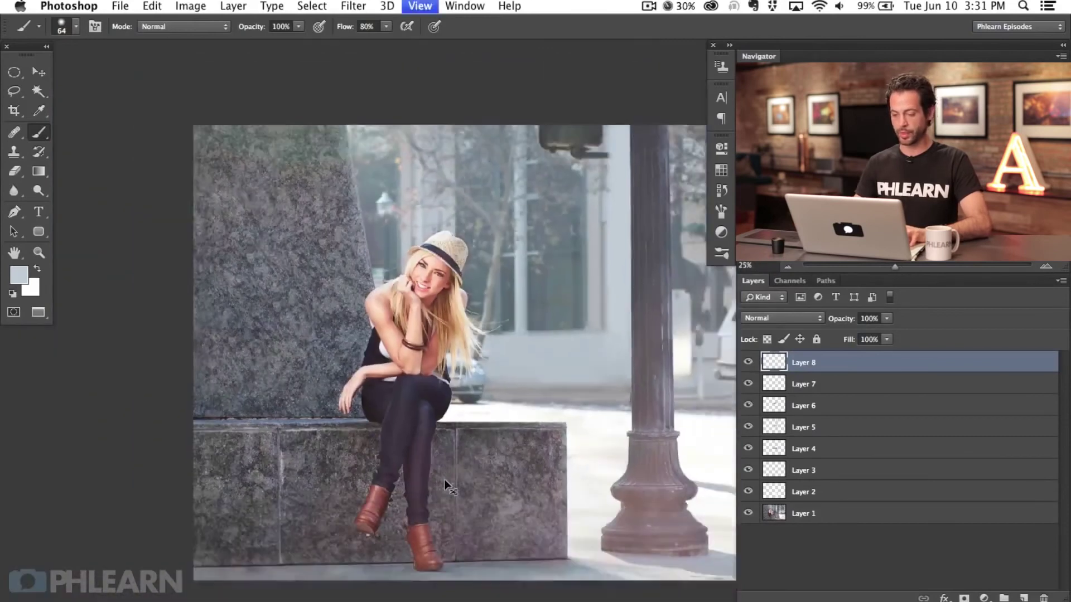
{"action": "scroll", "coordinate": [525, 399], "scroll_direction": "right", "scroll_amount": 3}
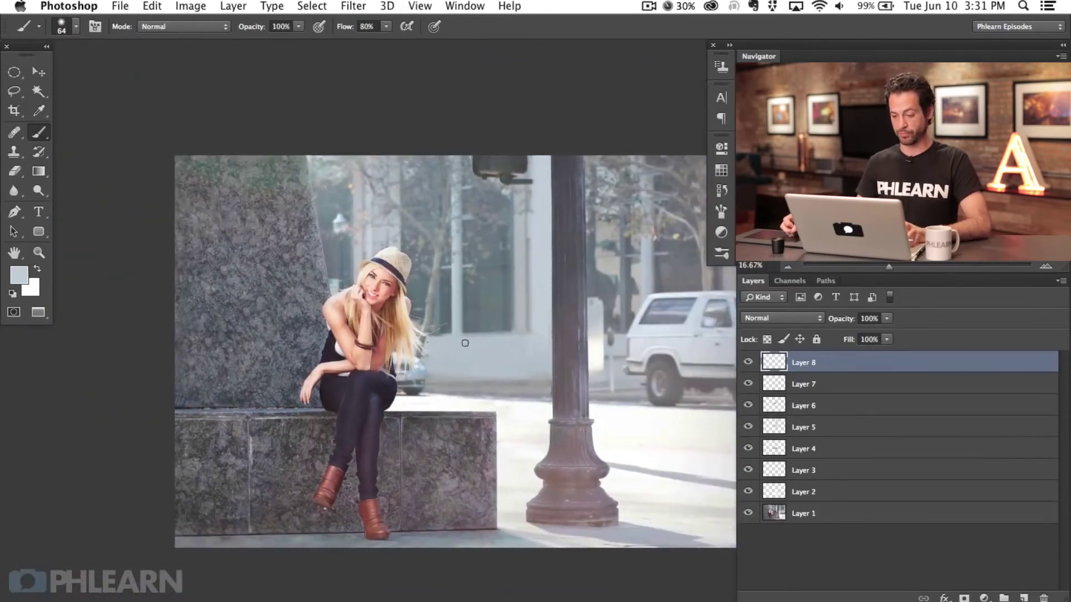
{"action": "left_click", "coordinate": [754, 430]}
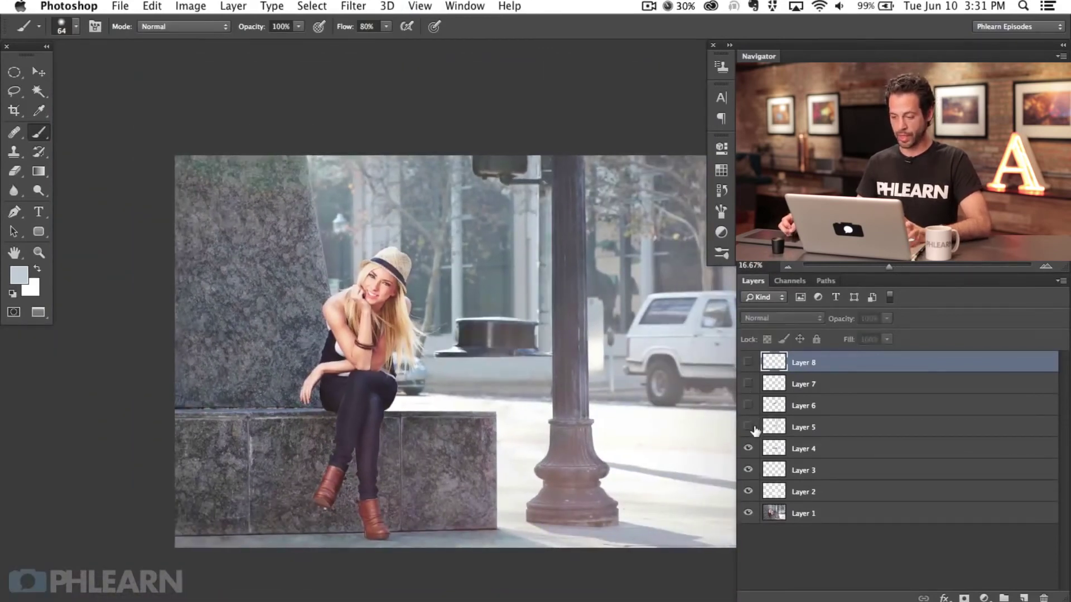
{"action": "left_click_drag", "start_coordinate": [748, 405], "coordinate": [748, 362]}
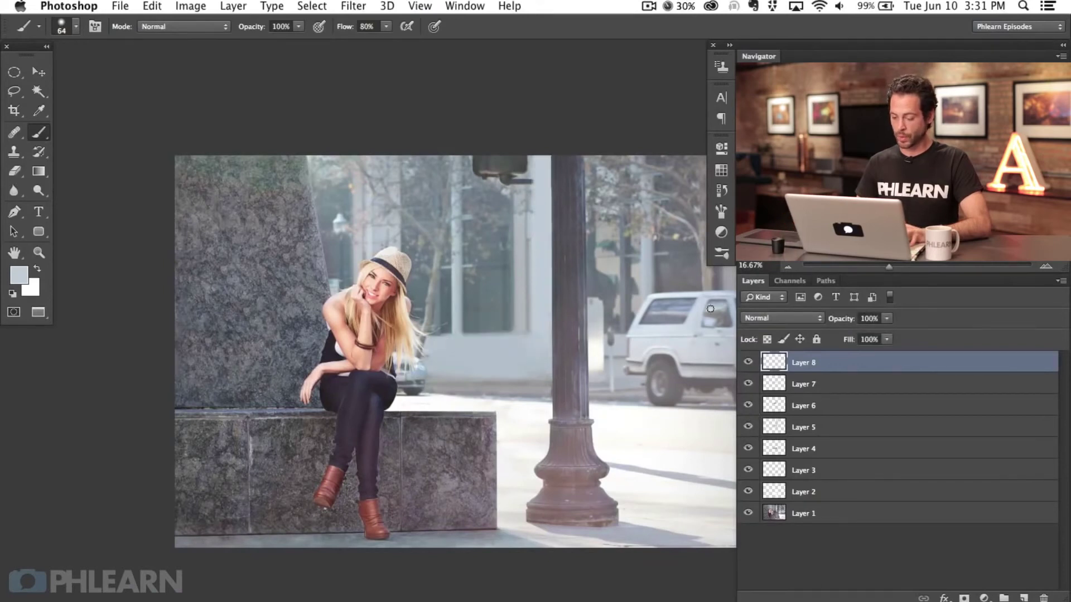
- On a new layer, remove the traffic signal and its arm beside the lamppost by cloning window and column areas with a 117 px Clone Stamp
{"action": "key", "text": "super+equal"}
{"action": "key", "text": "super+equal"}
{"action": "key", "text": "super+equal"}
{"action": "mouse_move", "coordinate": [667, 139]}
{"action": "left_mouse_down"}
{"action": "mouse_move", "coordinate": [520, 325]}
{"action": "mouse_move", "coordinate": [549, 367]}
{"action": "left_mouse_up"}
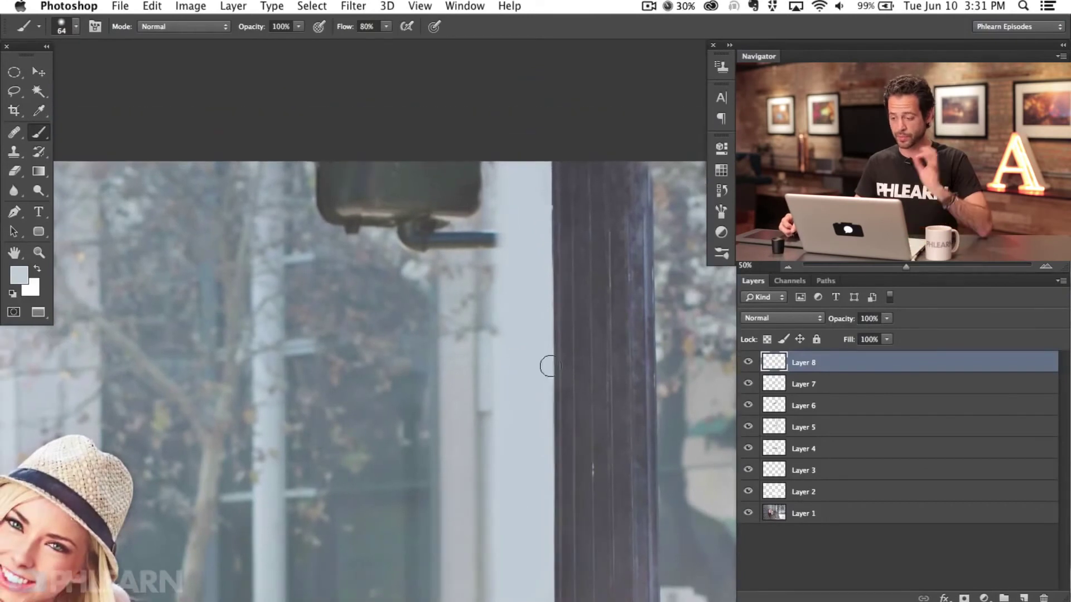
{"action": "key", "text": "super+shift+alt+n"}
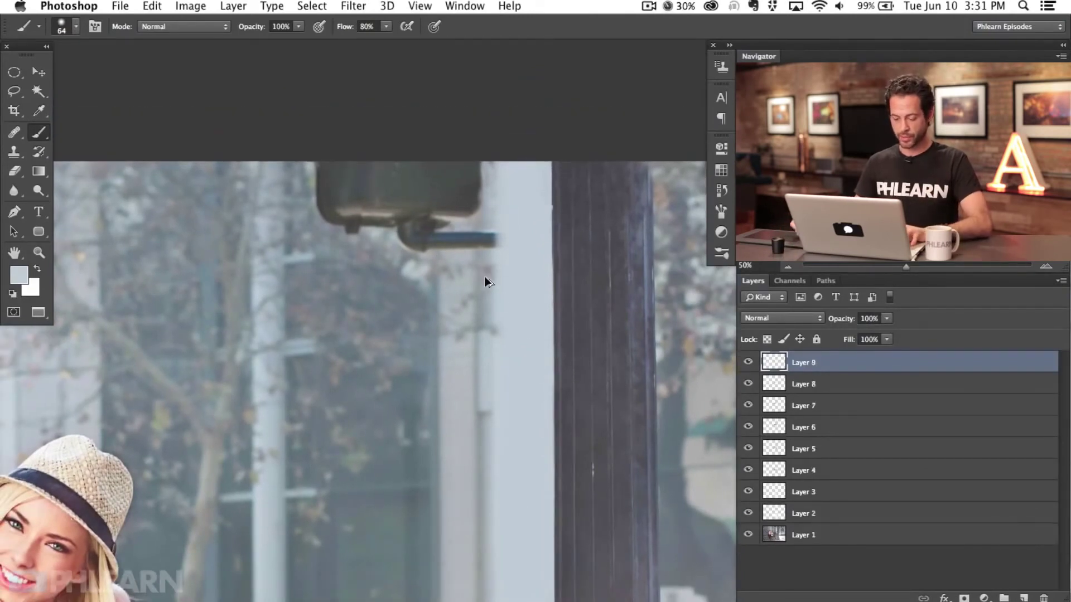
{"action": "key", "text": "s"}
{"action": "scroll", "coordinate": [374, 354], "scroll_direction": "left", "scroll_amount": 2}
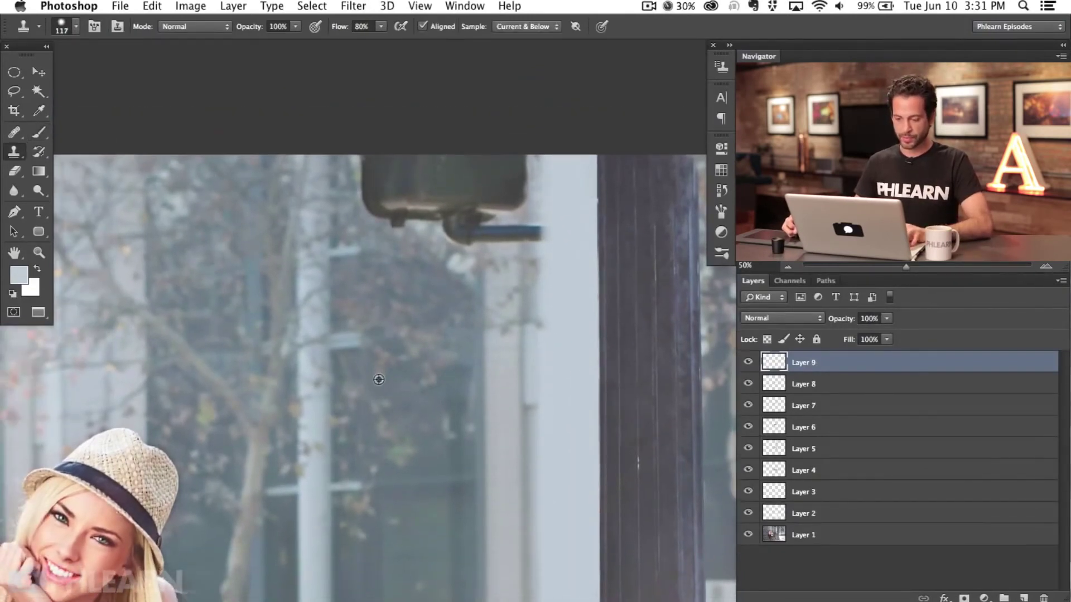
{"action": "mouse_move", "coordinate": [385, 210]}
{"action": "left_mouse_down"}
{"action": "mouse_move", "coordinate": [378, 156]}
{"action": "mouse_move", "coordinate": [363, 220]}
{"action": "mouse_move", "coordinate": [382, 231]}
{"action": "mouse_move", "coordinate": [407, 218]}
{"action": "left_mouse_up"}
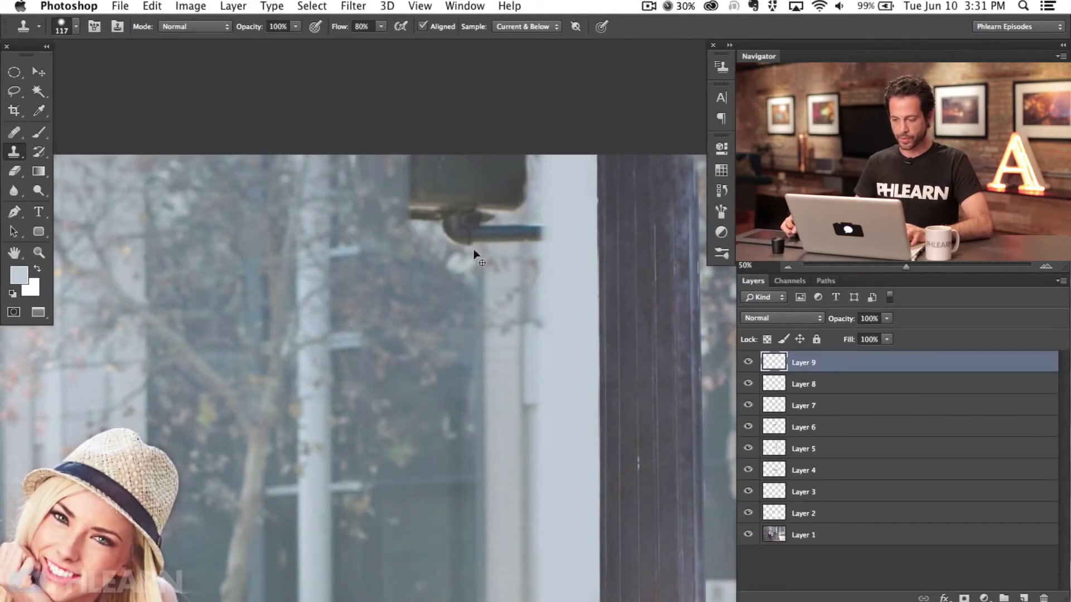
{"action": "mouse_move", "coordinate": [480, 234]}
{"action": "left_mouse_down"}
{"action": "mouse_move", "coordinate": [477, 151]}
{"action": "mouse_move", "coordinate": [462, 255]}
{"action": "mouse_move", "coordinate": [469, 294]}
{"action": "mouse_move", "coordinate": [499, 176]}
{"action": "mouse_move", "coordinate": [511, 253]}
{"action": "mouse_move", "coordinate": [513, 223]}
{"action": "mouse_move", "coordinate": [516, 257]}
{"action": "mouse_move", "coordinate": [522, 248]}
{"action": "mouse_move", "coordinate": [529, 194]}
{"action": "mouse_move", "coordinate": [537, 258]}
{"action": "mouse_move", "coordinate": [535, 174]}
{"action": "mouse_move", "coordinate": [534, 297]}
{"action": "mouse_move", "coordinate": [523, 261]}
{"action": "mouse_move", "coordinate": [497, 246]}
{"action": "mouse_move", "coordinate": [453, 170]}
{"action": "mouse_move", "coordinate": [434, 263]}
{"action": "mouse_move", "coordinate": [411, 196]}
{"action": "left_mouse_up"}
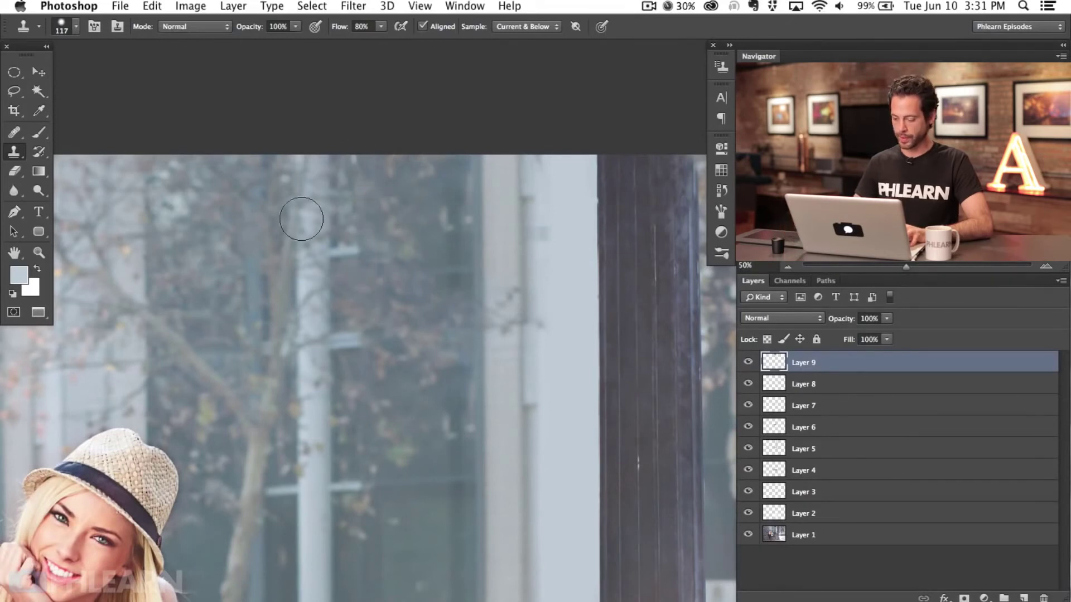
- On a new layer, clone clean street and curb edge between the bench and lamppost with a 173 px Clone Stamp
{"action": "key", "text": "super+minus"}
{"action": "key", "text": "super+minus"}
{"action": "mouse_move", "coordinate": [534, 350]}
{"action": "left_mouse_down"}
{"action": "mouse_move", "coordinate": [371, 353]}
{"action": "mouse_move", "coordinate": [371, 363]}
{"action": "mouse_move", "coordinate": [329, 371]}
{"action": "left_mouse_up"}
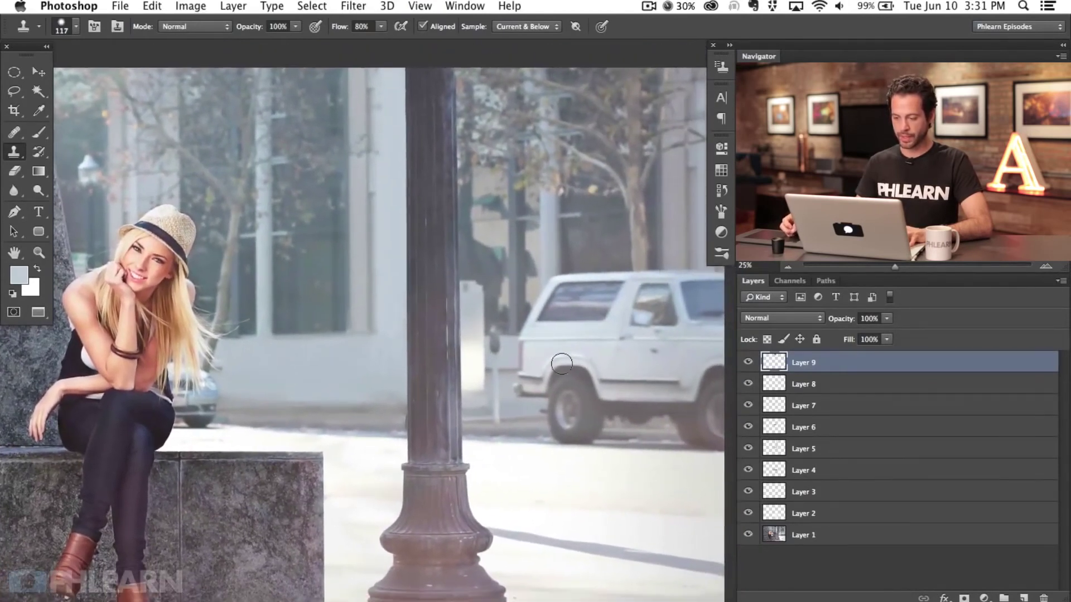
{"action": "left_click_drag", "start_coordinate": [380, 492], "coordinate": [428, 423]}
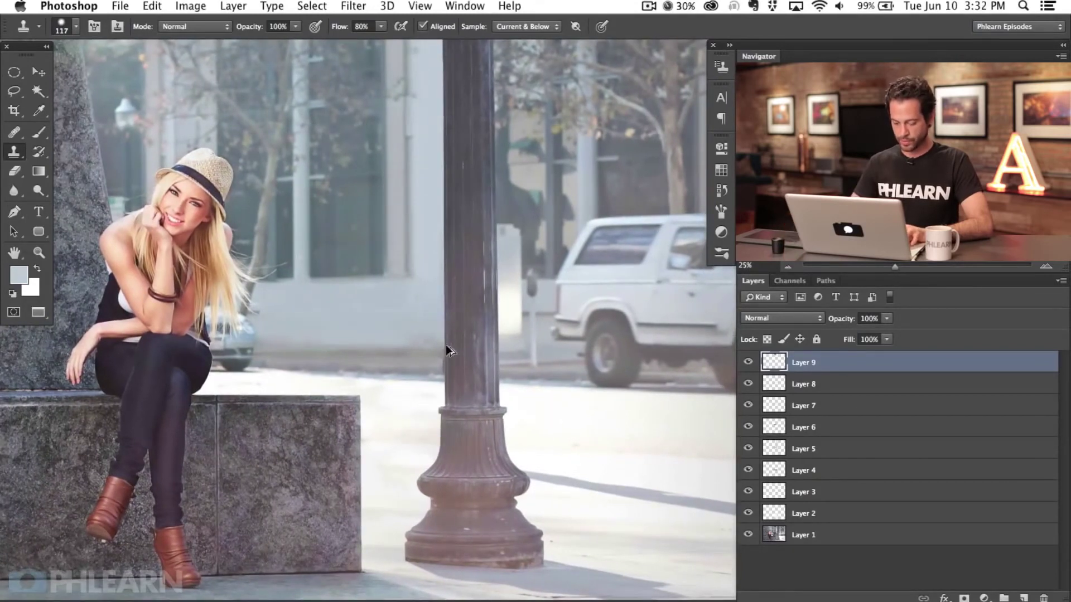
{"action": "key", "text": "super+alt+shift+n"}
{"action": "left_click_drag", "start_coordinate": [548, 406], "coordinate": [558, 408]}
{"action": "left_click", "coordinate": [557, 413], "text": "alt"}
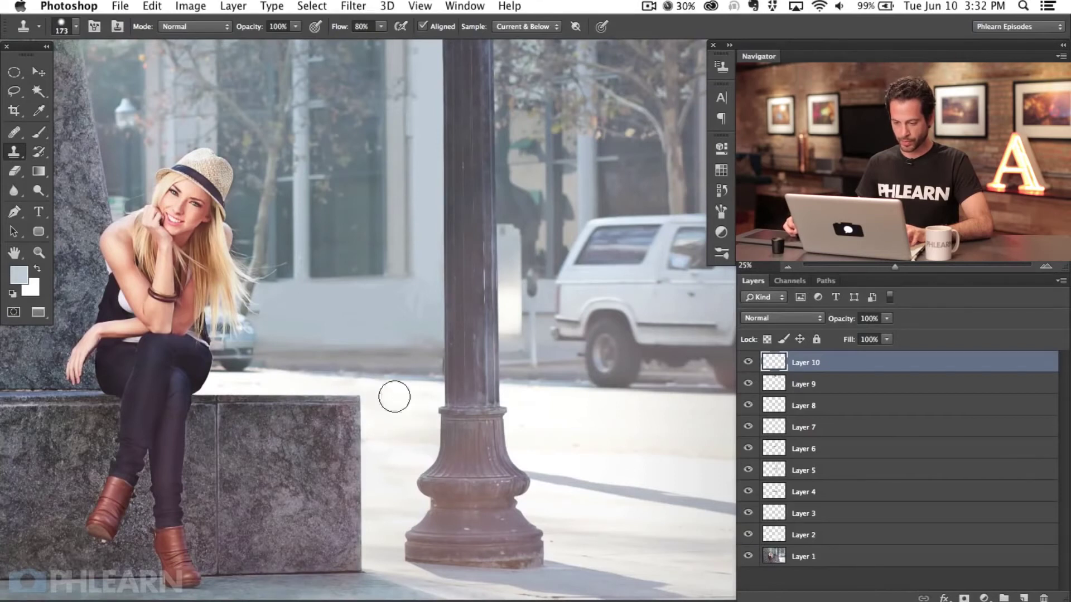
{"action": "left_click_drag", "start_coordinate": [378, 390], "coordinate": [383, 423]}
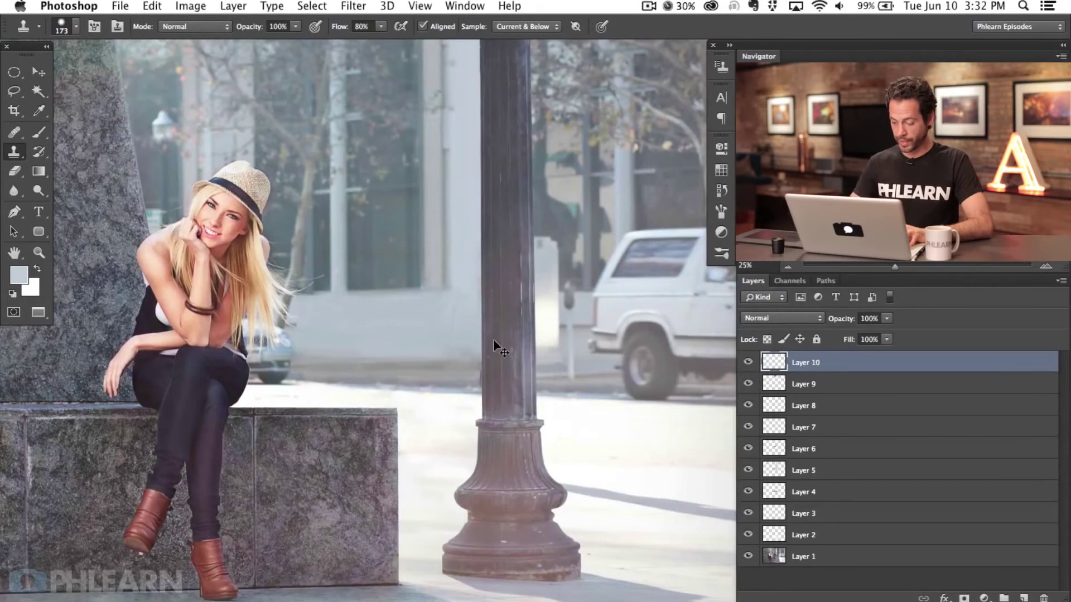
- On another new layer, cover the dark remnant on the curb beside the lamppost with sampled curb gray and a 64 px brush
{"action": "scroll", "coordinate": [493, 341], "scroll_direction": "up", "scroll_amount": 3}
{"action": "key", "text": "super+shift+alt+n"}
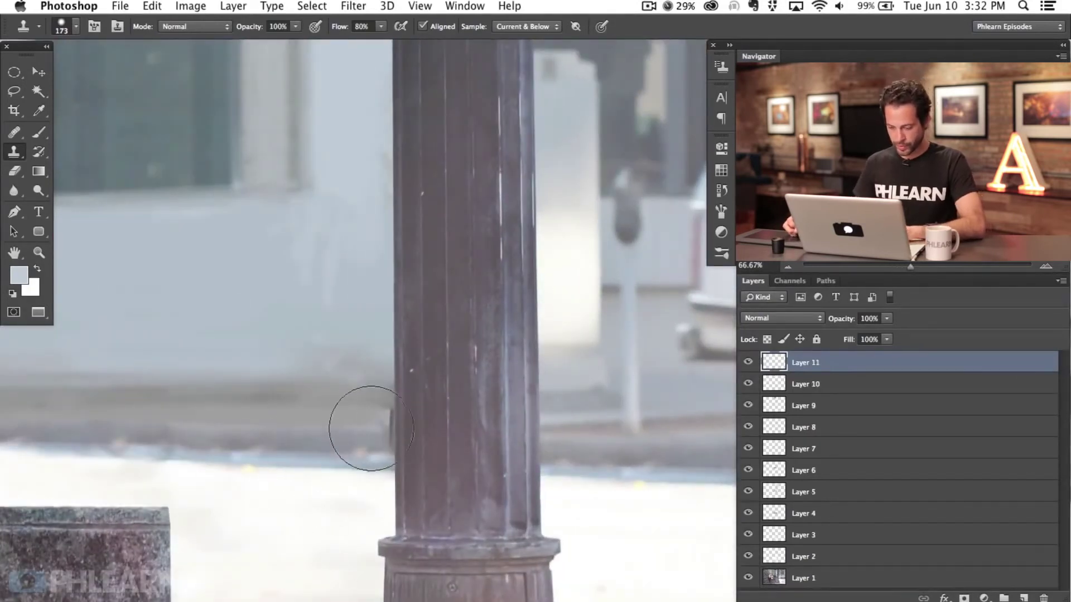
{"action": "key", "text": "b"}
{"action": "left_click", "coordinate": [359, 427], "text": "alt"}
{"action": "left_click", "coordinate": [357, 422], "text": "alt"}
{"action": "left_click_drag", "start_coordinate": [387, 418], "coordinate": [369, 426]}
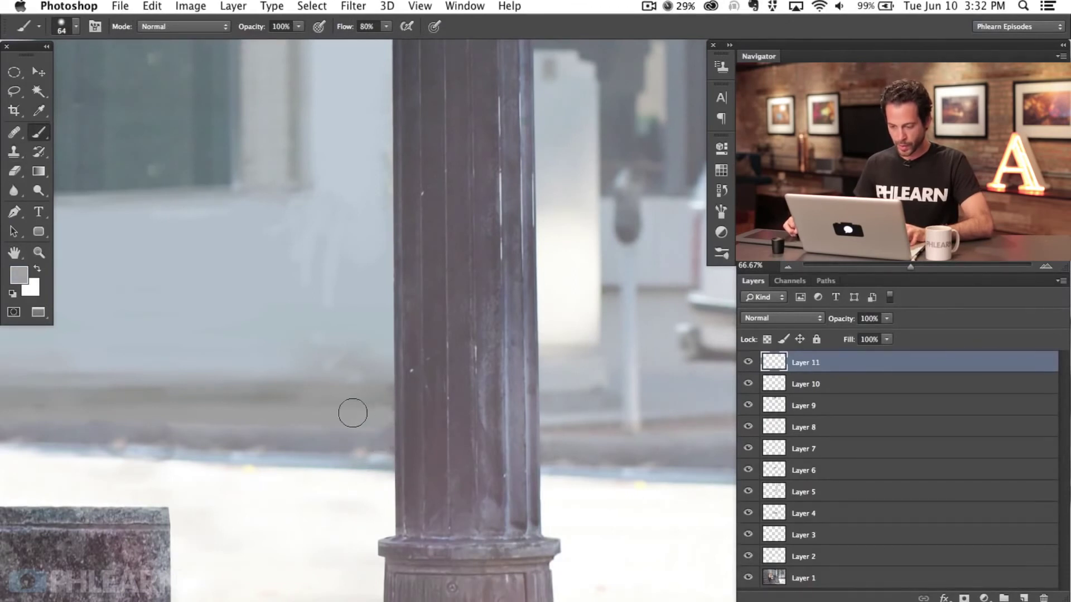
{"action": "left_click", "coordinate": [383, 442]}
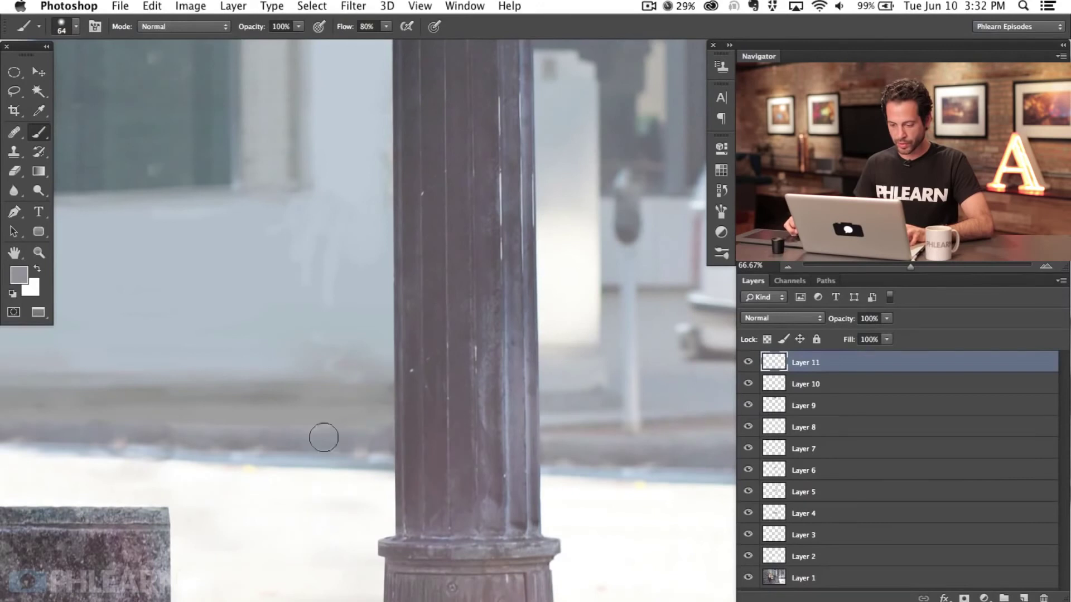
- Brush a faint highlight along the curb with white sampled from the street, using 20% flow and a brush of up to 65 px
{"action": "scroll", "coordinate": [357, 446], "scroll_direction": "left", "scroll_amount": 5}
{"action": "left_click", "coordinate": [415, 481], "text": "alt"}
{"action": "left_click_drag", "start_coordinate": [438, 437], "coordinate": [493, 432]}
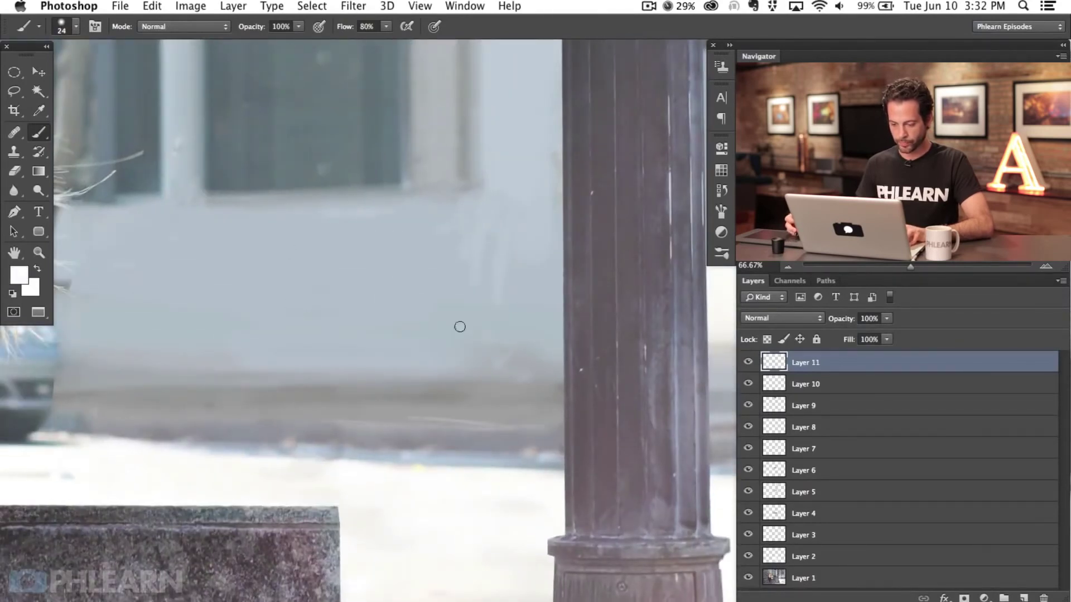
{"action": "key", "text": "shift+2"}
{"action": "left_click_drag", "start_coordinate": [332, 429], "coordinate": [333, 378]}
{"action": "left_click_drag", "start_coordinate": [201, 469], "coordinate": [201, 415]}
{"action": "key", "text": "bracketleft"}
{"action": "key", "text": "bracketleft"}
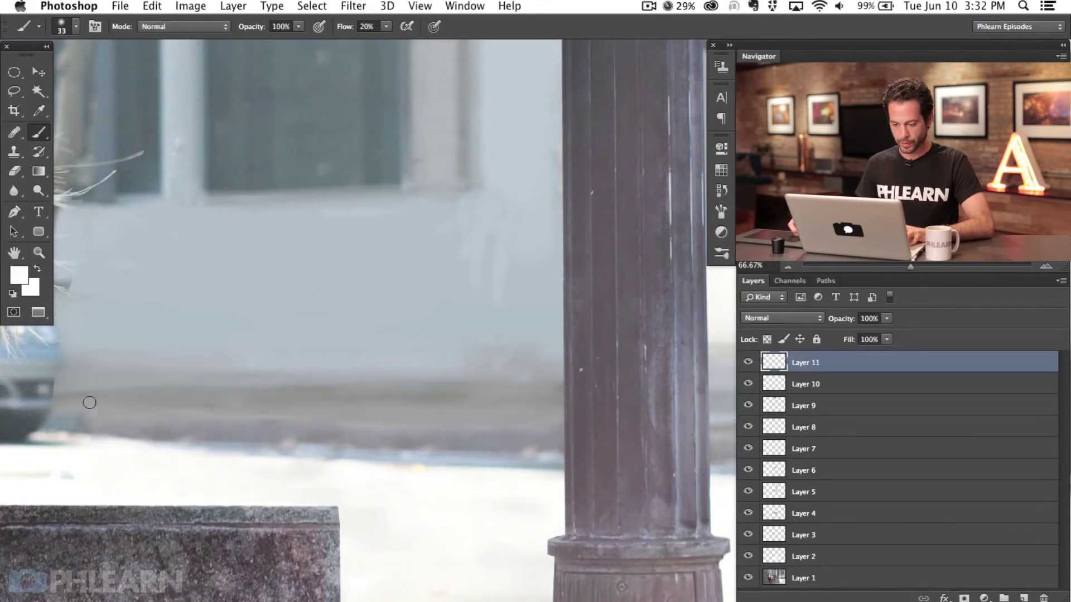
{"action": "scroll", "coordinate": [237, 418], "scroll_direction": "right", "scroll_amount": 5}
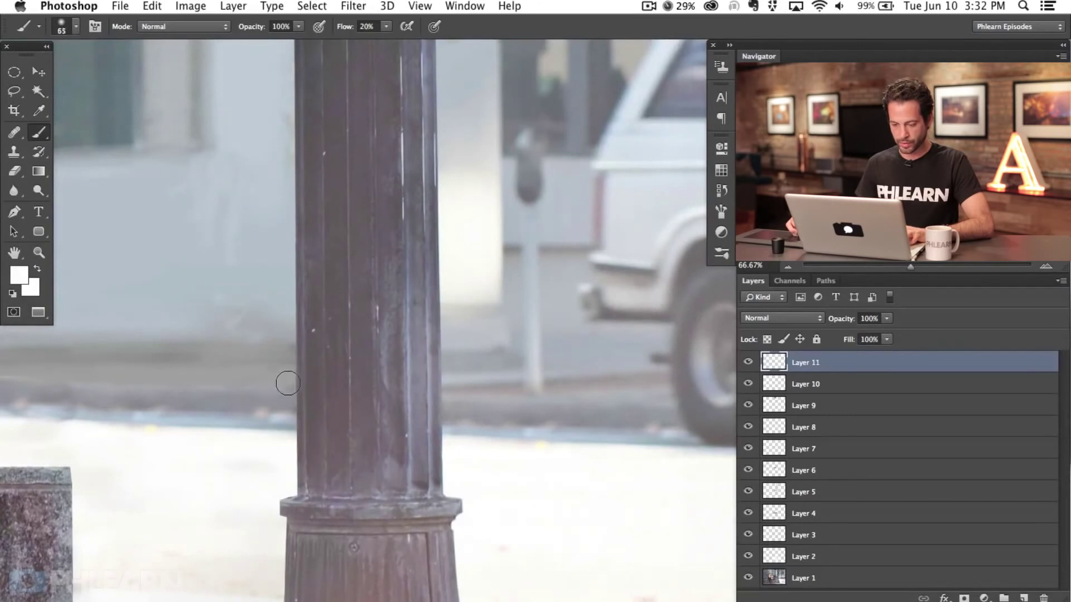
{"action": "left_click_drag", "start_coordinate": [194, 385], "coordinate": [315, 394]}
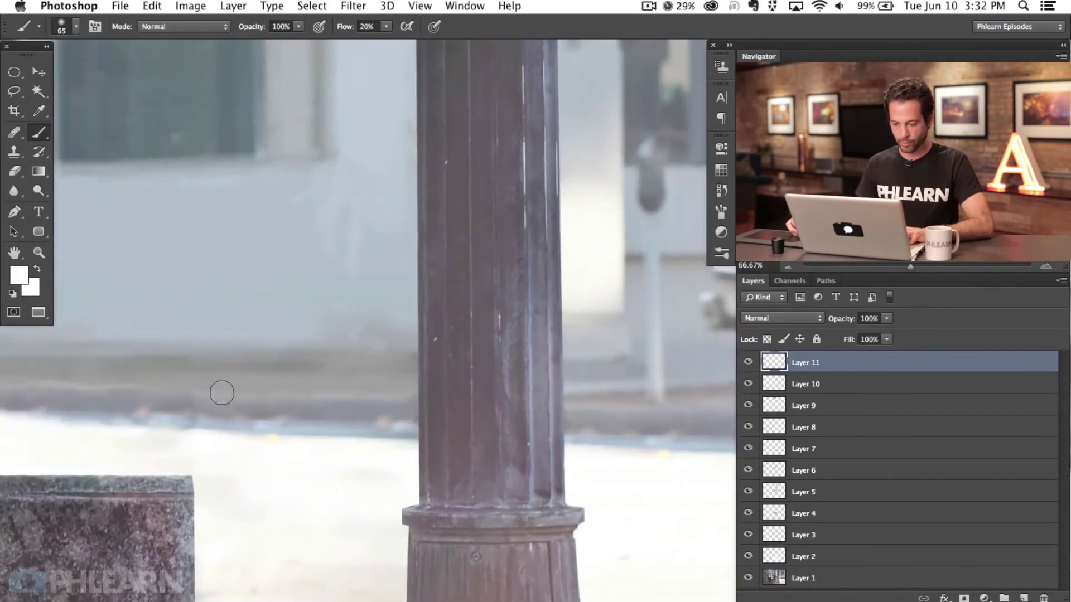
{"action": "scroll", "coordinate": [253, 396], "scroll_direction": "left", "scroll_amount": 5}
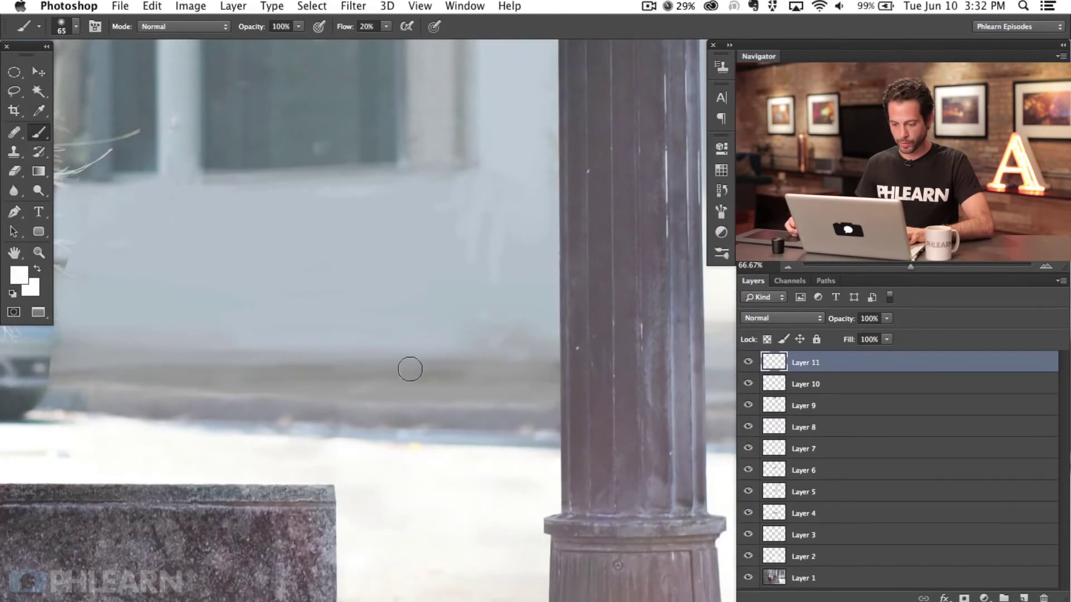
- Blend the curb and lower wall between the woman and the lamppost with sampled grays, using a 131 px brush at 20% flow
{"action": "left_click", "coordinate": [232, 375], "text": "alt"}
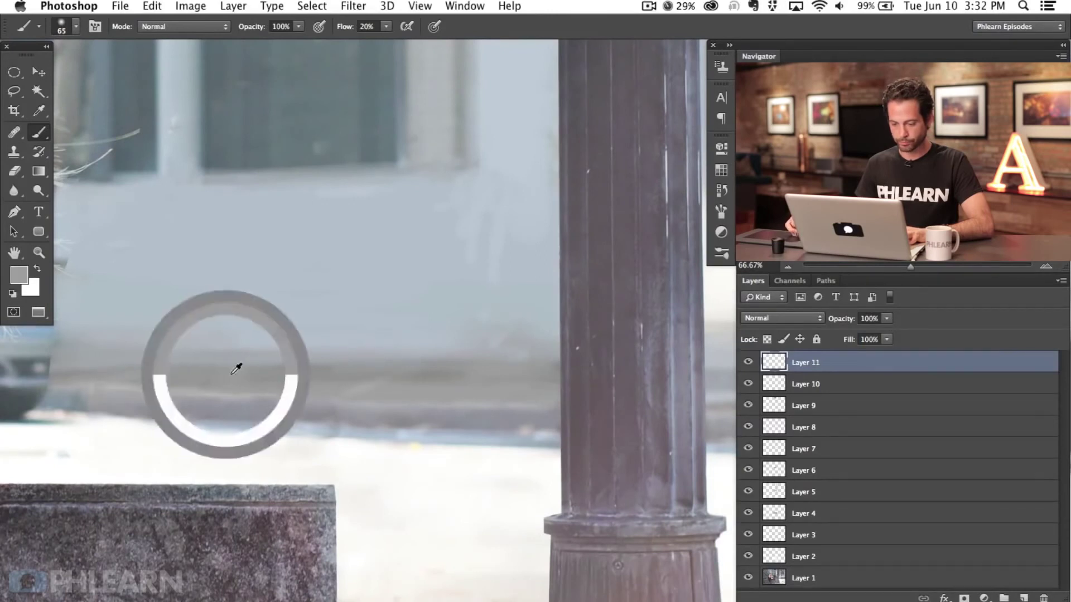
{"action": "key", "text": "super+minus"}
{"action": "key", "text": "super+minus"}
{"action": "key", "text": "super+minus"}
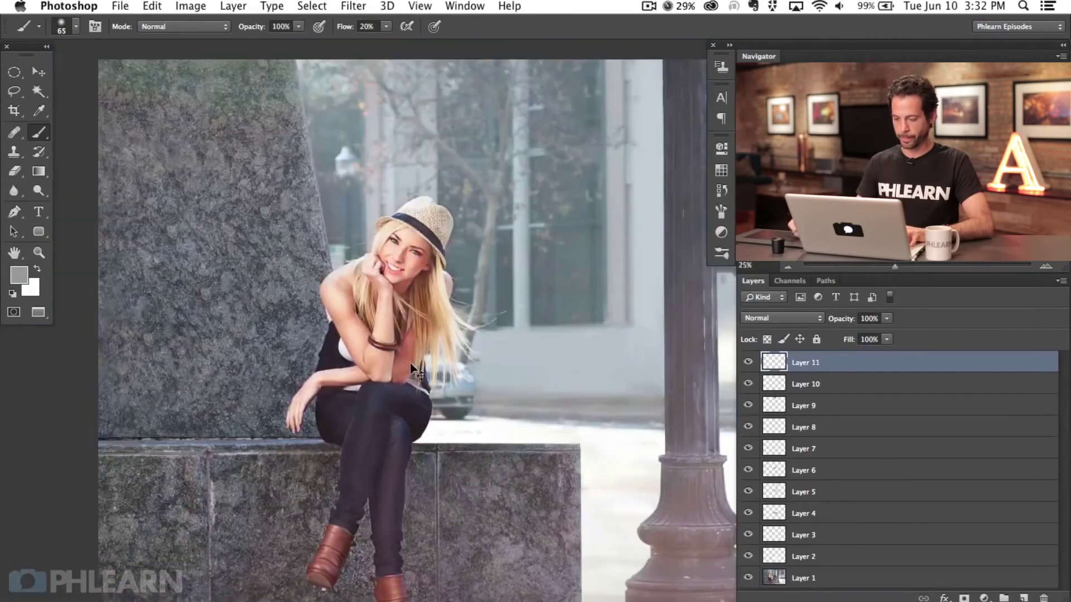
{"action": "mouse_move", "coordinate": [594, 409]}
{"action": "left_mouse_down"}
{"action": "mouse_move", "coordinate": [495, 375]}
{"action": "mouse_move", "coordinate": [504, 374]}
{"action": "left_mouse_up"}
{"action": "left_click", "coordinate": [504, 373], "text": "alt"}
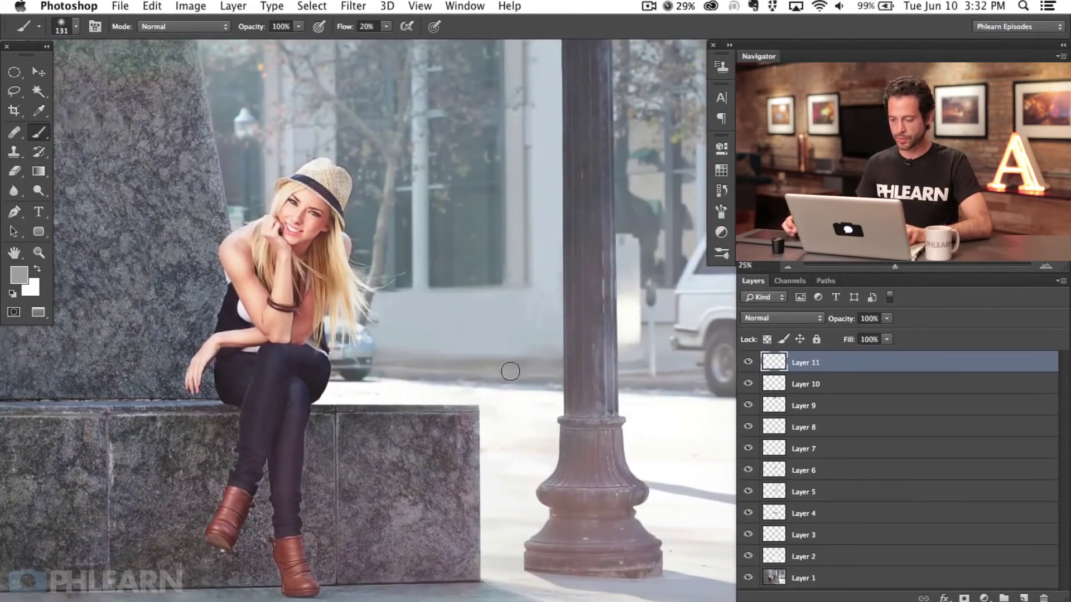
{"action": "left_click_drag", "start_coordinate": [632, 402], "coordinate": [538, 412]}
{"action": "left_click_drag", "start_coordinate": [377, 421], "coordinate": [422, 454]}
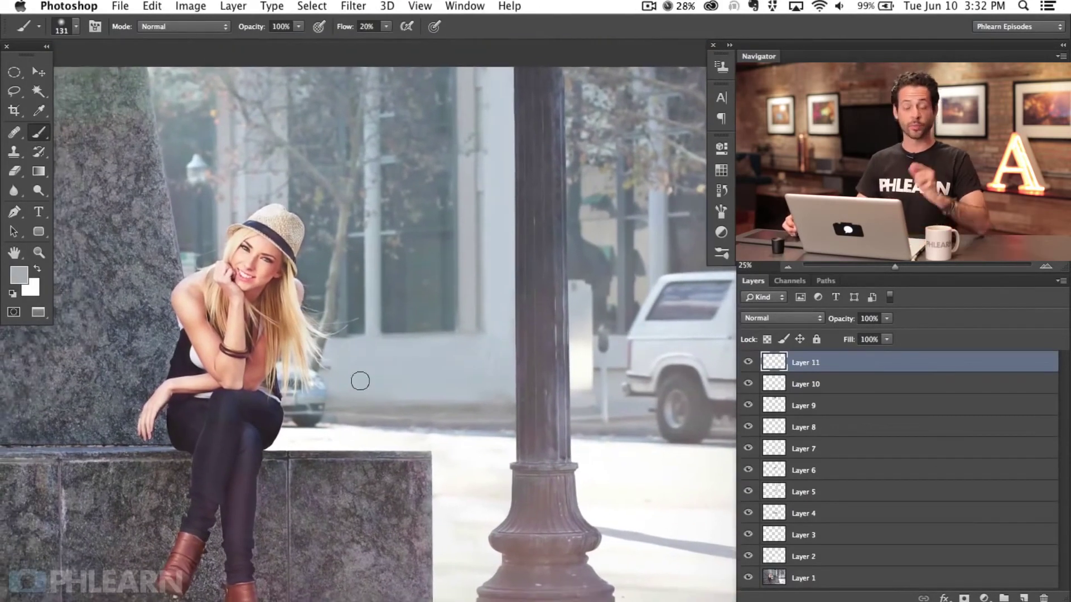
- Blend the curb and lower wall up to the lamppost with locally sampled grays, using brushes of 40 to 118 px at 20% flow
{"action": "left_click", "coordinate": [355, 414], "text": "alt"}
{"action": "left_click_drag", "start_coordinate": [381, 409], "coordinate": [375, 408]}
{"action": "left_click", "coordinate": [400, 412], "text": "alt"}
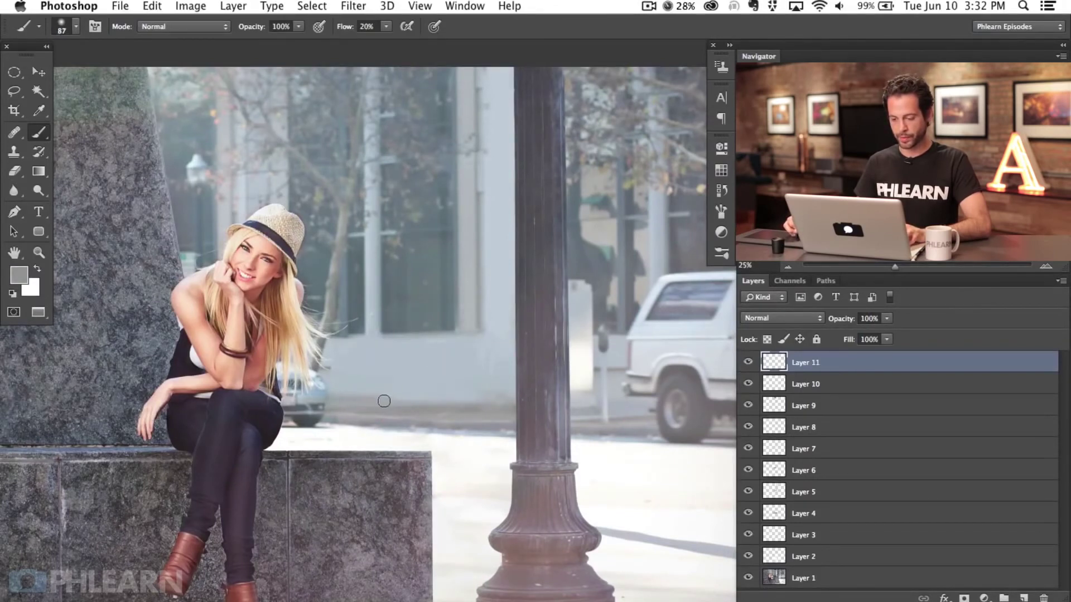
{"action": "left_click_drag", "start_coordinate": [421, 402], "coordinate": [413, 406]}
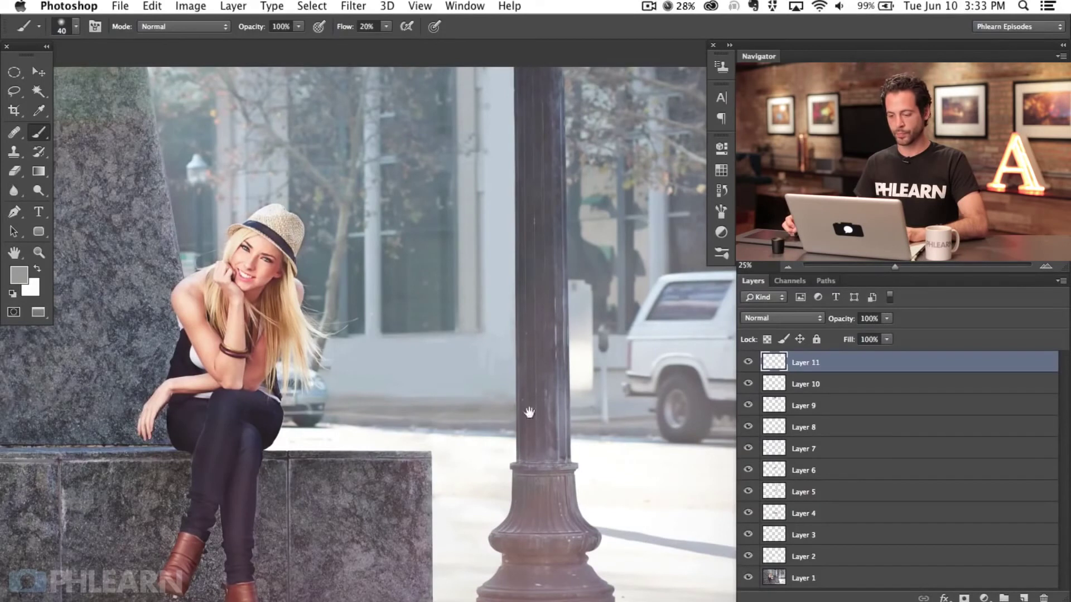
{"action": "left_click_drag", "start_coordinate": [428, 389], "coordinate": [444, 390]}
{"action": "left_click", "coordinate": [446, 390], "text": "alt"}
{"action": "left_click", "coordinate": [456, 404], "text": "alt"}
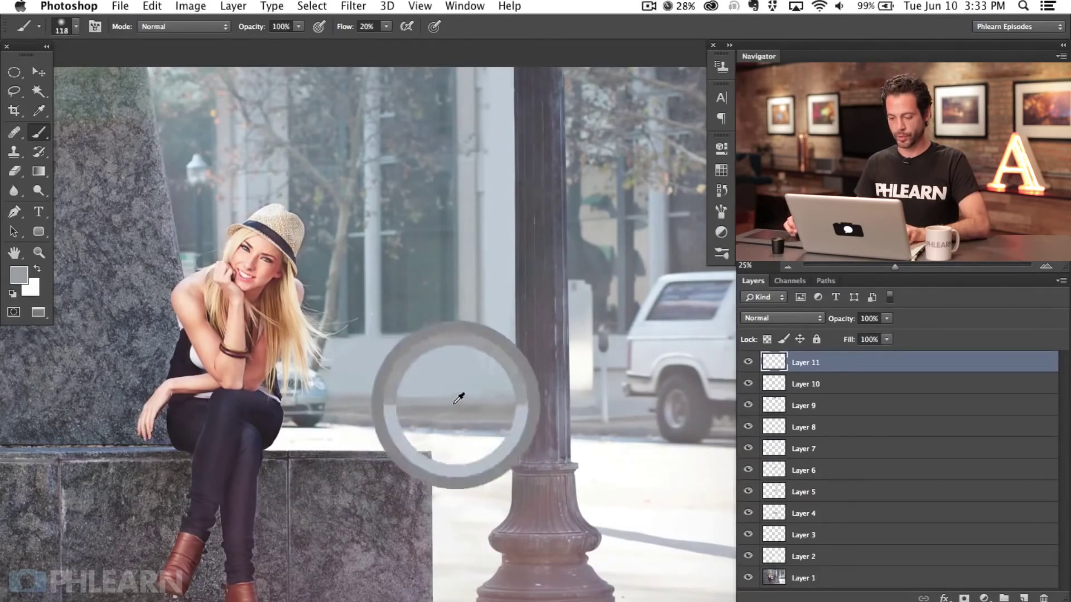
{"action": "left_click_drag", "start_coordinate": [509, 391], "coordinate": [459, 410]}
- Deselect the cleaned background area and group Layers 2 through 11
{"action": "key", "text": "super+h"}
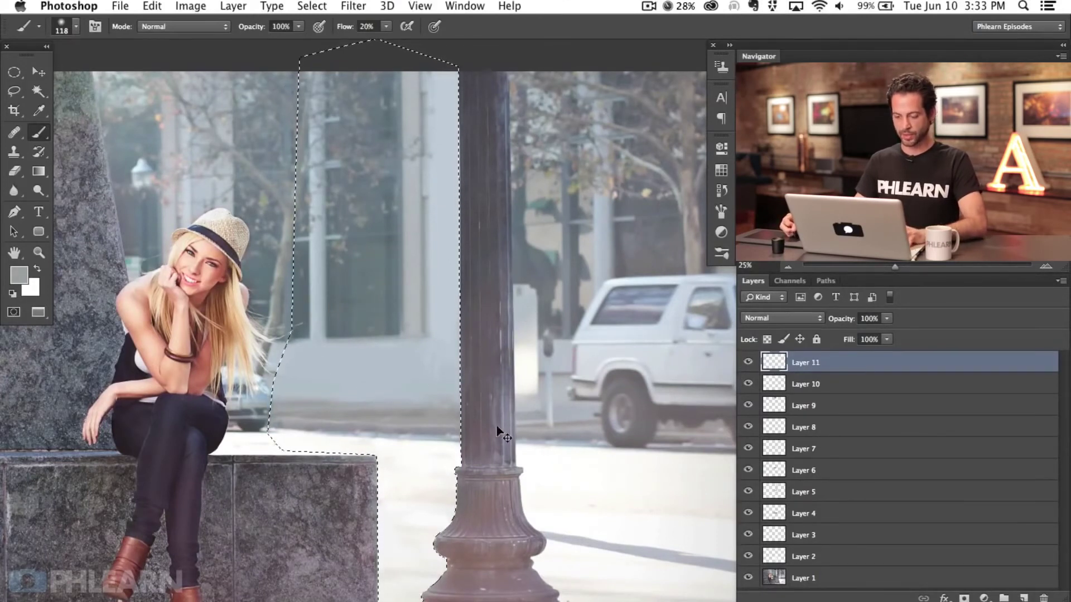
{"action": "key", "text": "super+d"}
{"action": "left_click_drag", "start_coordinate": [481, 521], "coordinate": [503, 498]}
{"action": "left_click", "coordinate": [849, 556], "text": "shift"}
{"action": "key", "text": "super+g"}
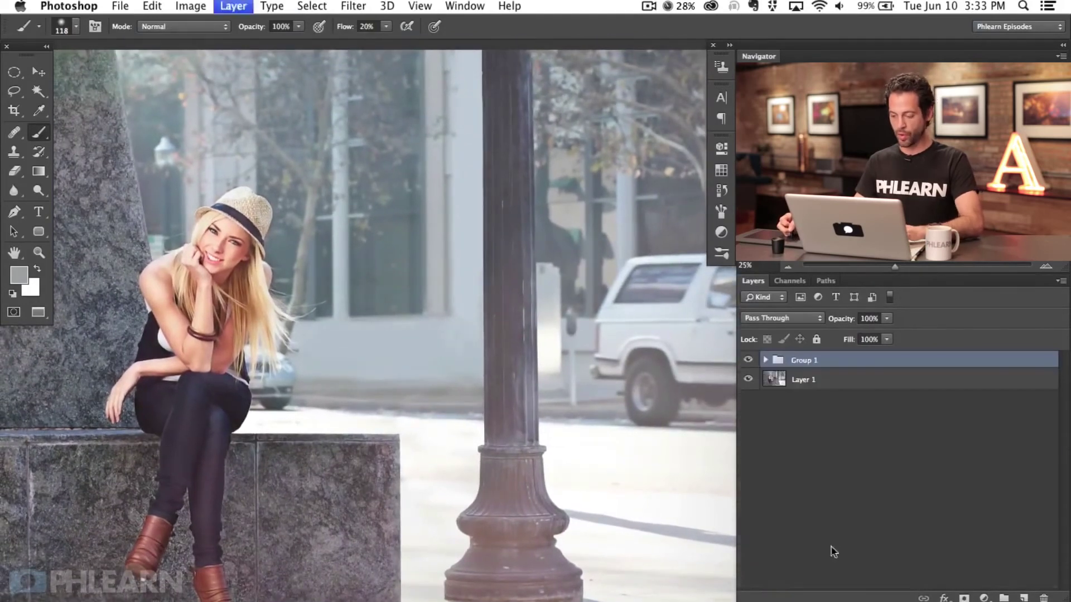
- Compare the portrait with the retouching group hidden and shown
{"action": "left_click", "coordinate": [748, 362]}
{"action": "left_click", "coordinate": [749, 361]}
{"action": "left_click", "coordinate": [748, 362]}
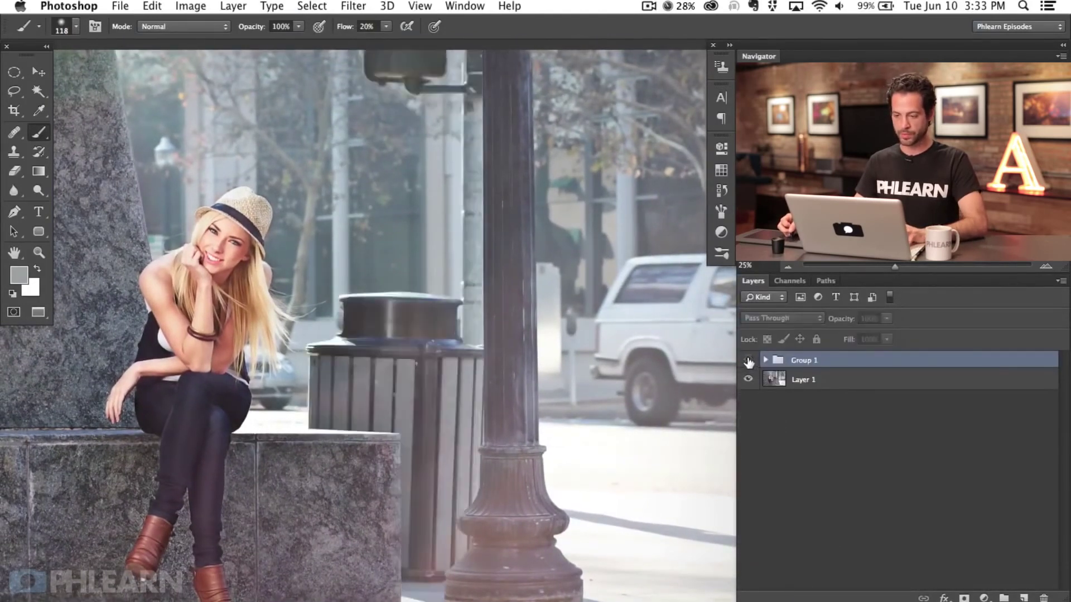
{"action": "left_click", "coordinate": [748, 361]}
{"action": "mouse_move", "coordinate": [495, 379]}
{"action": "left_mouse_down"}
{"action": "mouse_move", "coordinate": [490, 433]}
{"action": "mouse_move", "coordinate": [529, 398]}
{"action": "left_mouse_up"}
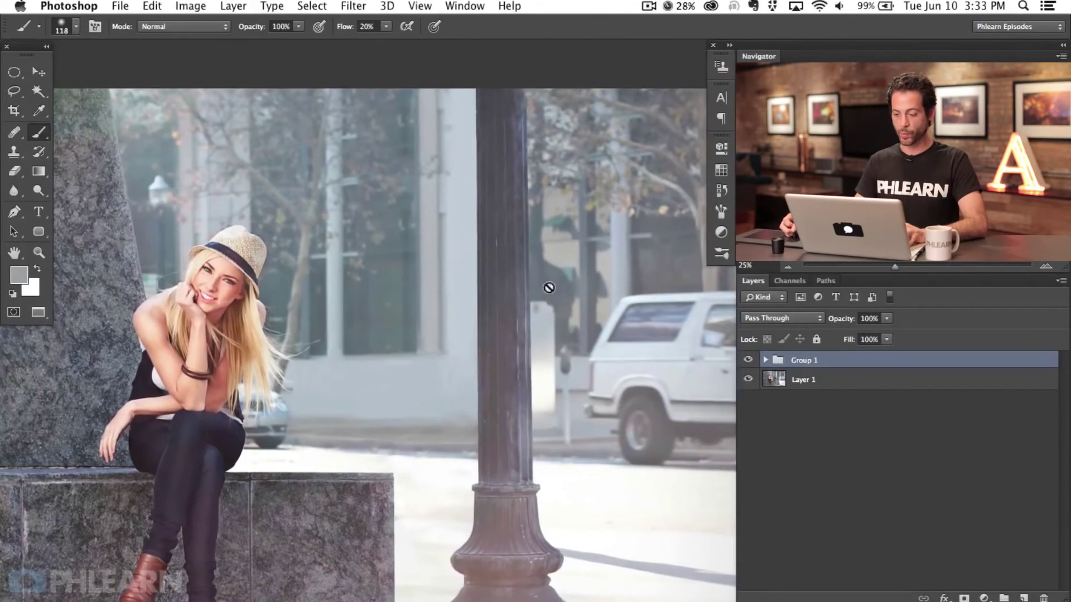
- On a new layer, outline the white box and parking meter beside the lamppost with the Pen tool and make a 0.1 px feathered selection
{"action": "key", "text": "super+shift+alt+n"}
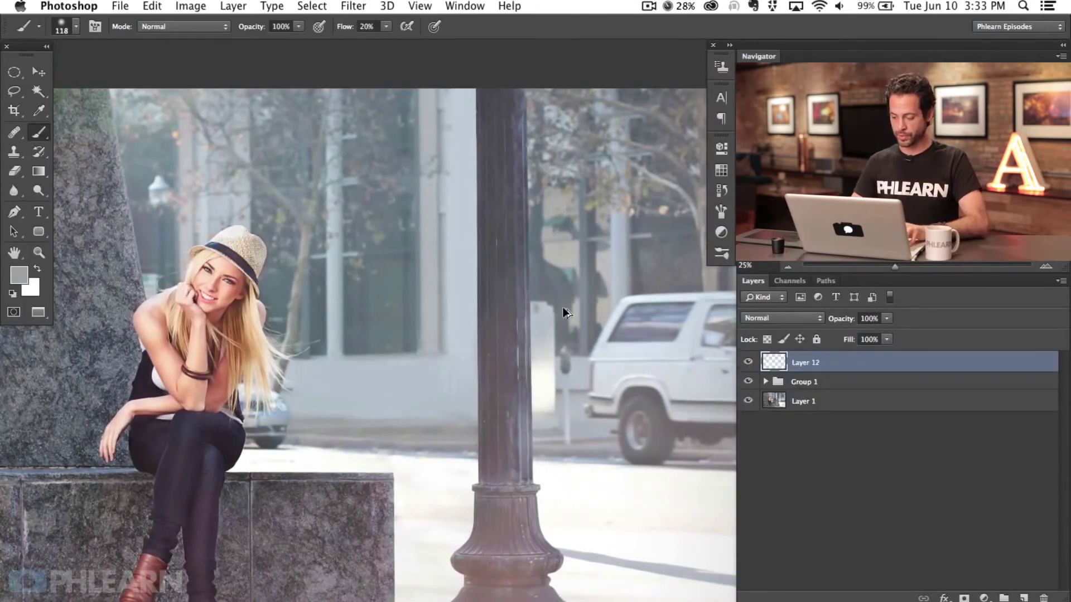
{"action": "key", "text": "super+equal"}
{"action": "mouse_move", "coordinate": [488, 457]}
{"action": "left_mouse_down"}
{"action": "mouse_move", "coordinate": [434, 445]}
{"action": "mouse_move", "coordinate": [406, 452]}
{"action": "left_mouse_up"}
{"action": "left_click_drag", "start_coordinate": [516, 352], "coordinate": [446, 360]}
{"action": "key", "text": "p"}
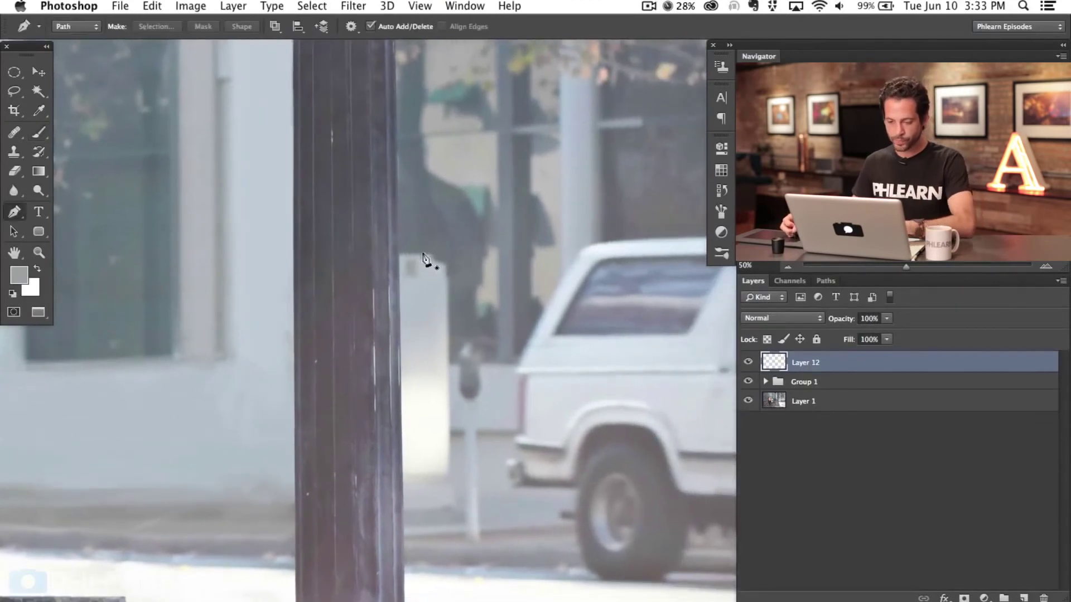
{"action": "left_click", "coordinate": [399, 220]}
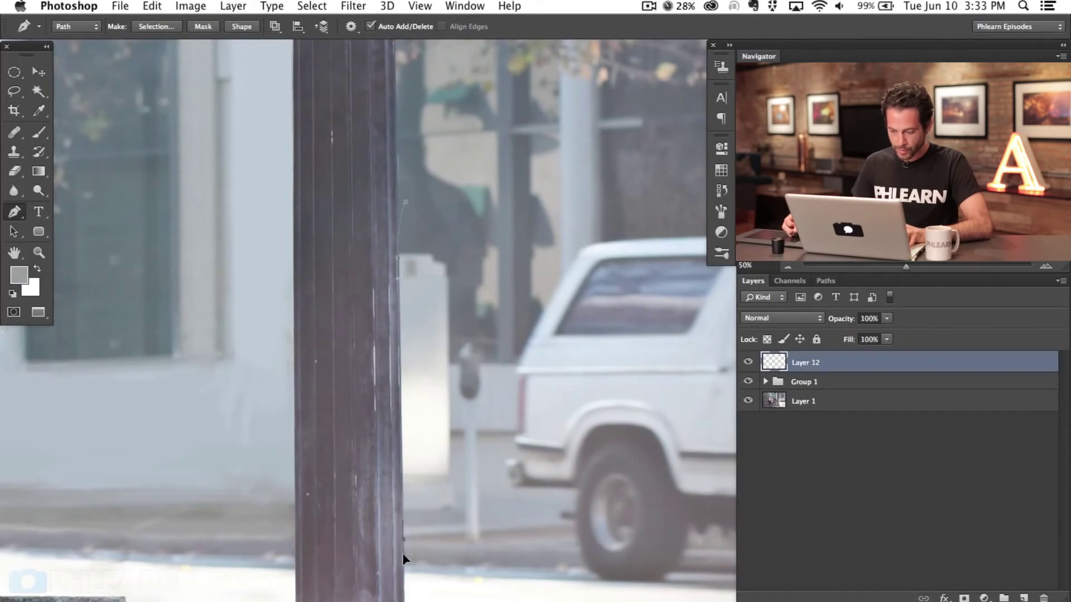
{"action": "left_click", "coordinate": [475, 176]}
{"action": "right_click", "coordinate": [478, 282]}
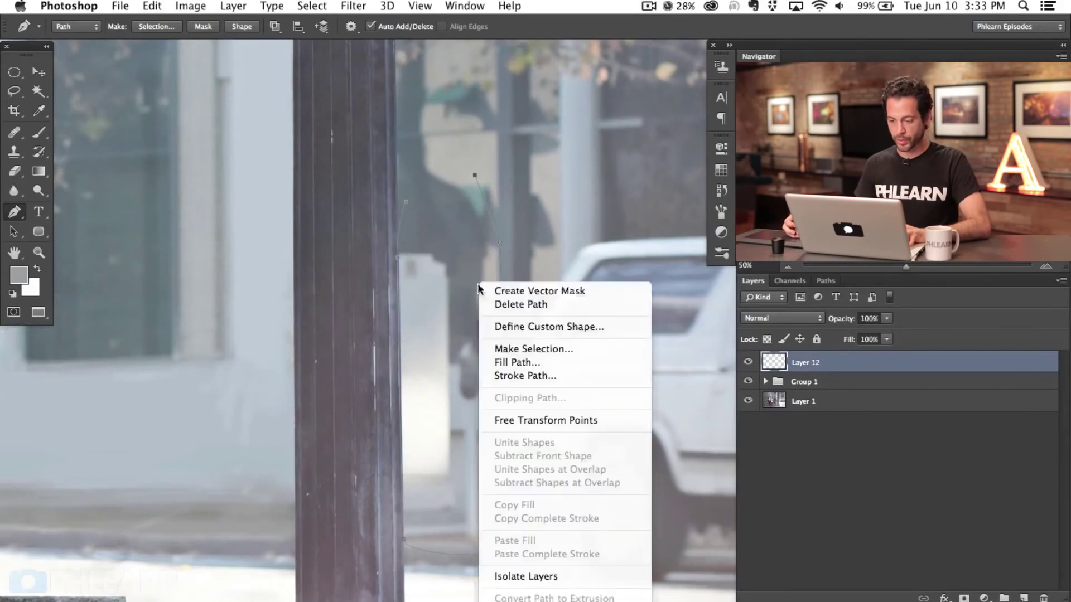
{"action": "left_click", "coordinate": [553, 348]}
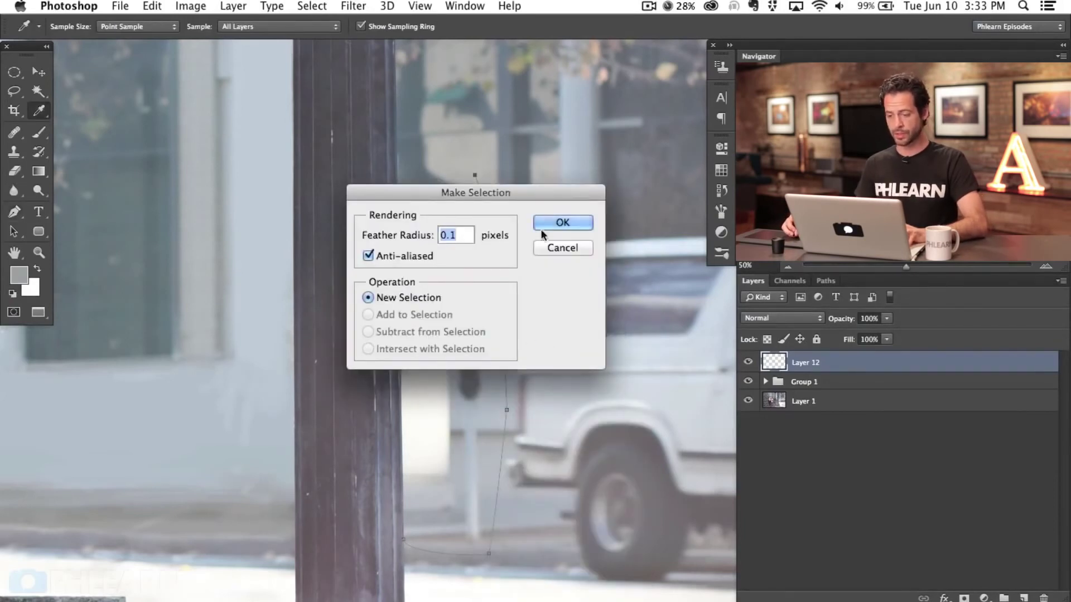
{"action": "left_click", "coordinate": [562, 226]}
- Paint over the base of the white box beside the lamppost with sampled light gray, using a 70 px brush at 70% flow
{"action": "left_click_drag", "start_coordinate": [427, 397], "coordinate": [469, 422]}
{"action": "key", "text": "b"}
{"action": "left_click", "coordinate": [555, 477], "text": "alt"}
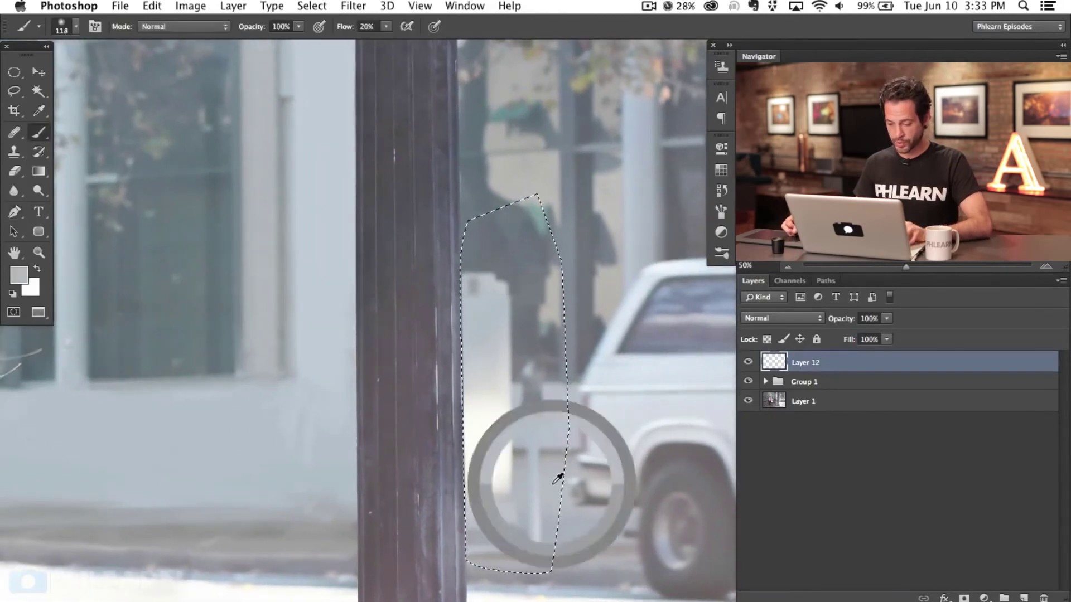
{"action": "left_click_drag", "start_coordinate": [519, 495], "coordinate": [505, 498]}
{"action": "left_click", "coordinate": [554, 480], "text": "alt"}
{"action": "key", "text": "super+h"}
{"action": "key", "text": "shift+7"}
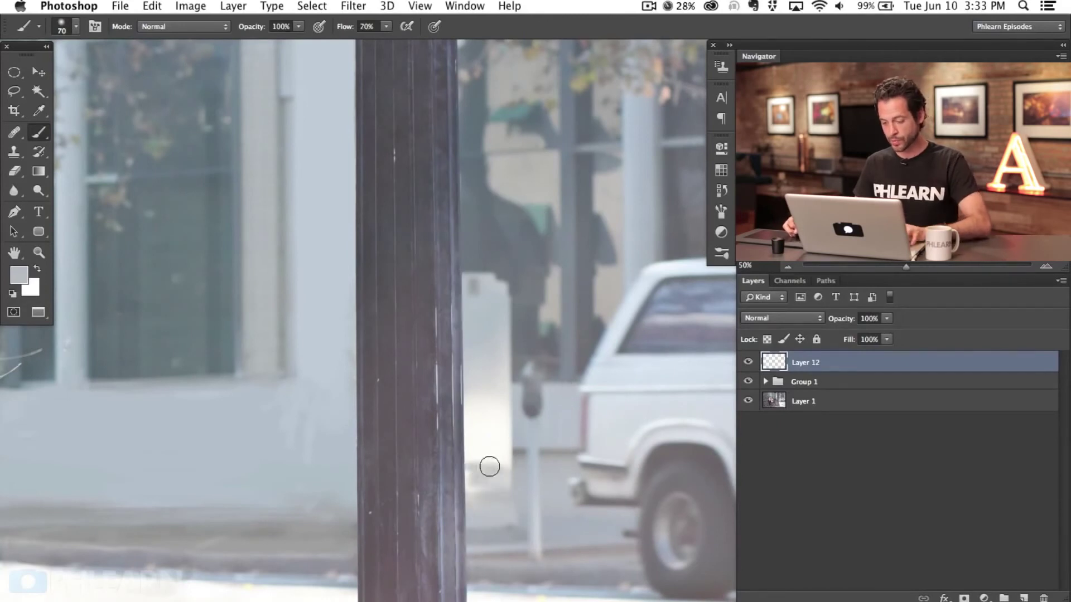
{"action": "left_click_drag", "start_coordinate": [500, 466], "coordinate": [465, 493]}
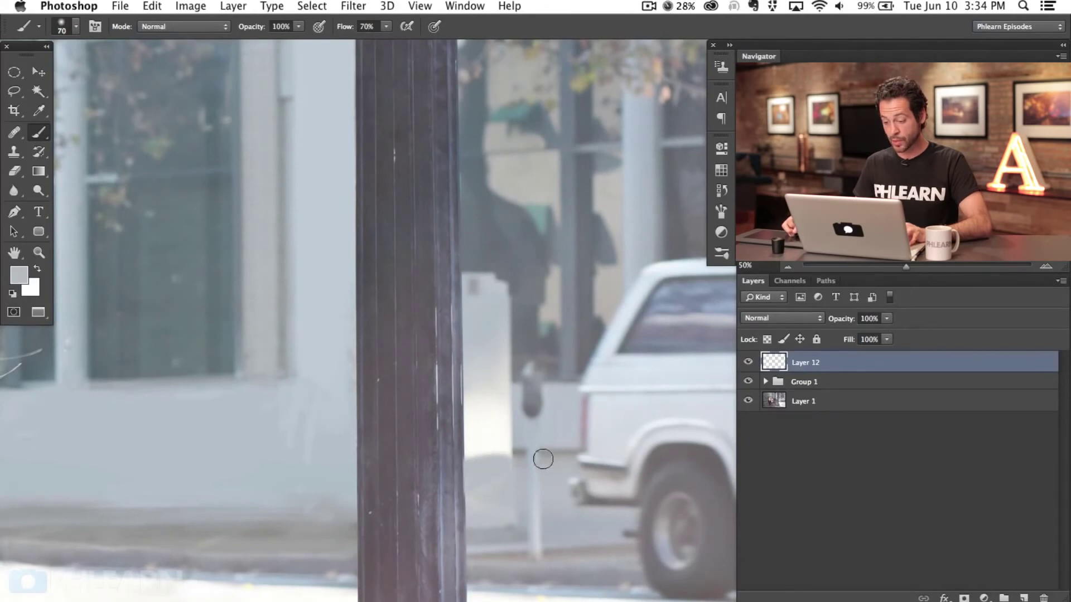
- Cover the lower part of the white box and rebuild the line at the wall's base with sampled grays and a 44 px brush
{"action": "left_click_drag", "start_coordinate": [555, 452], "coordinate": [549, 451], "text": "ctrl+alt"}
{"action": "left_click", "coordinate": [555, 452], "text": "alt"}
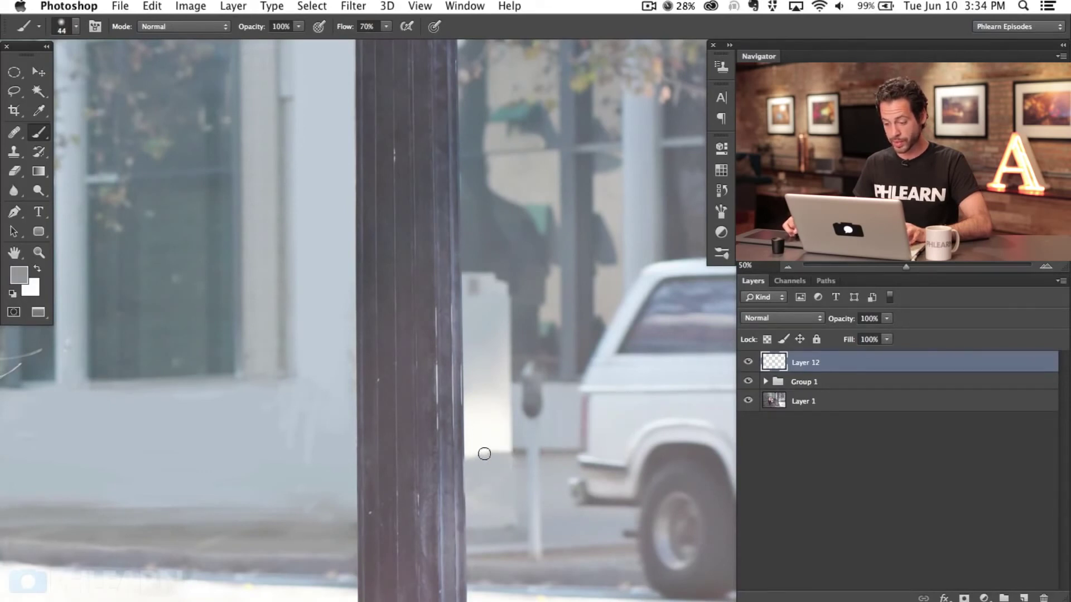
{"action": "left_click", "coordinate": [506, 464], "text": "alt"}
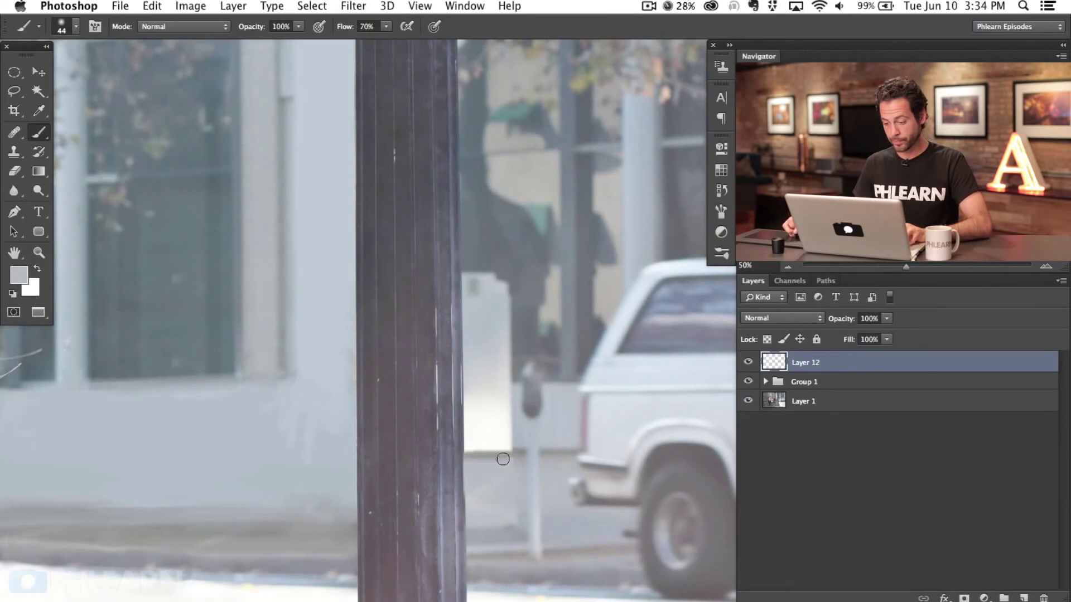
{"action": "mouse_move", "coordinate": [495, 447]}
{"action": "left_mouse_down"}
{"action": "mouse_move", "coordinate": [507, 442]}
{"action": "mouse_move", "coordinate": [471, 442]}
{"action": "mouse_move", "coordinate": [507, 433]}
{"action": "mouse_move", "coordinate": [488, 426]}
{"action": "left_mouse_up"}
{"action": "left_click", "coordinate": [550, 455], "text": "alt"}
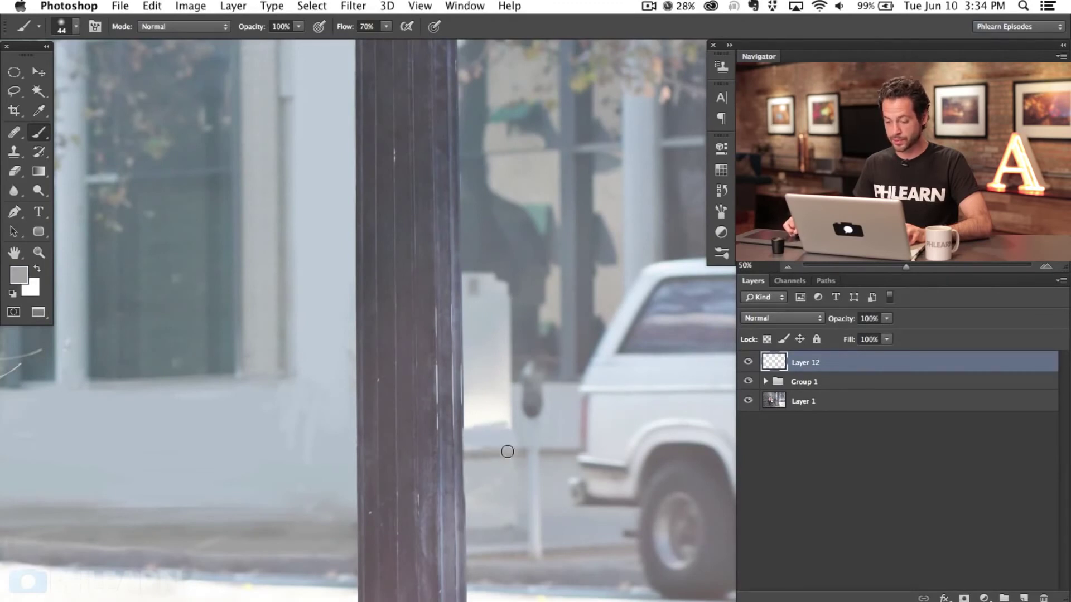
{"action": "left_click", "coordinate": [518, 460], "text": "alt"}
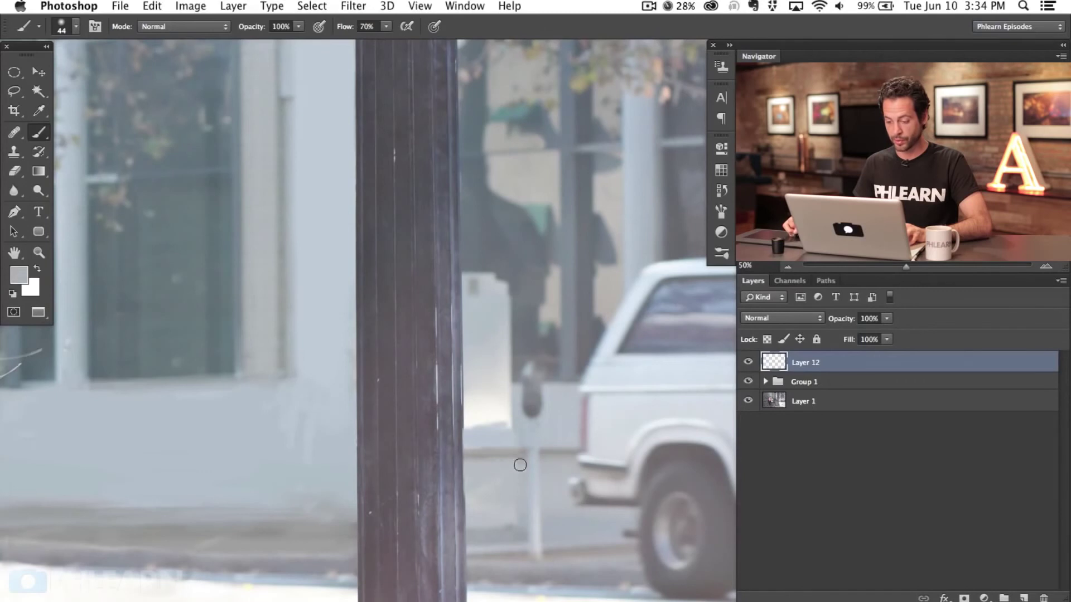
{"action": "left_click", "coordinate": [508, 426], "text": "alt"}
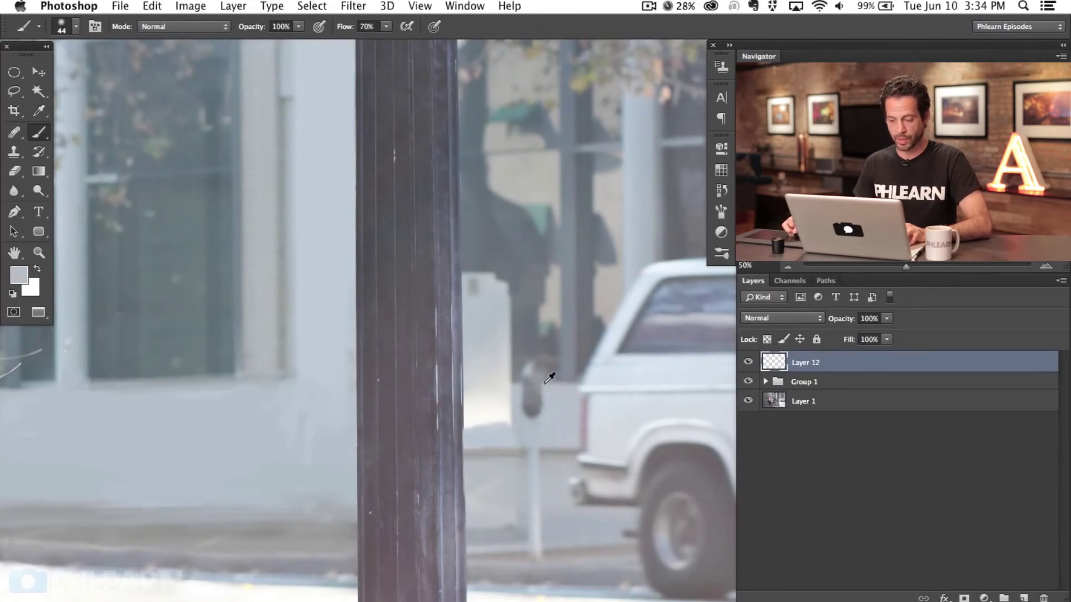
- Paint over the middle of the white box with sampled dark window and light wall tones, using a brush of up to 56 px
{"action": "left_click", "coordinate": [556, 374], "text": "alt"}
{"action": "mouse_move", "coordinate": [522, 380]}
{"action": "left_mouse_down"}
{"action": "mouse_move", "coordinate": [471, 383]}
{"action": "mouse_move", "coordinate": [502, 363]}
{"action": "mouse_move", "coordinate": [469, 365]}
{"action": "left_mouse_up"}
{"action": "left_click", "coordinate": [554, 414], "text": "alt"}
{"action": "mouse_move", "coordinate": [510, 426]}
{"action": "left_mouse_down"}
{"action": "mouse_move", "coordinate": [483, 421]}
{"action": "mouse_move", "coordinate": [493, 429]}
{"action": "mouse_move", "coordinate": [470, 387]}
{"action": "mouse_move", "coordinate": [495, 427]}
{"action": "mouse_move", "coordinate": [550, 365]}
{"action": "mouse_move", "coordinate": [566, 373]}
{"action": "left_mouse_up"}
{"action": "left_click", "coordinate": [491, 417], "text": "alt"}
{"action": "left_click", "coordinate": [518, 381], "text": "alt"}
{"action": "left_click", "coordinate": [509, 401], "text": "alt"}
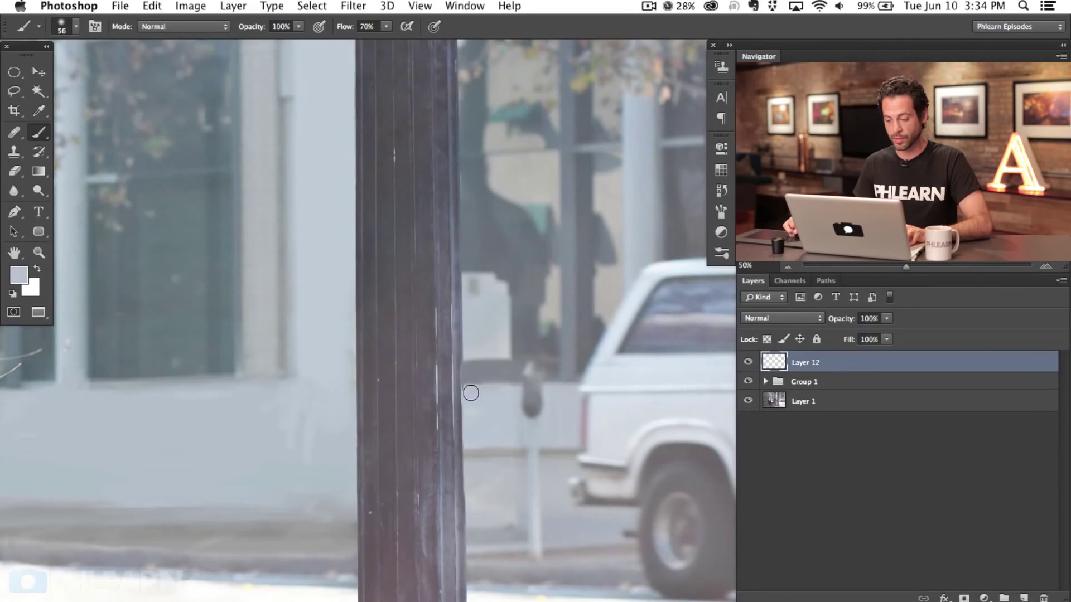
- Refine the line at the wall's base between the lamppost and parking meter with sampled grays and a 28 px brush
{"action": "left_click", "coordinate": [506, 445], "text": "alt"}
{"action": "left_click", "coordinate": [517, 462], "text": "alt"}
{"action": "left_click", "coordinate": [563, 454], "text": "alt"}
{"action": "left_click_drag", "start_coordinate": [558, 454], "coordinate": [555, 452]}
{"action": "left_click", "coordinate": [507, 442], "text": "alt"}
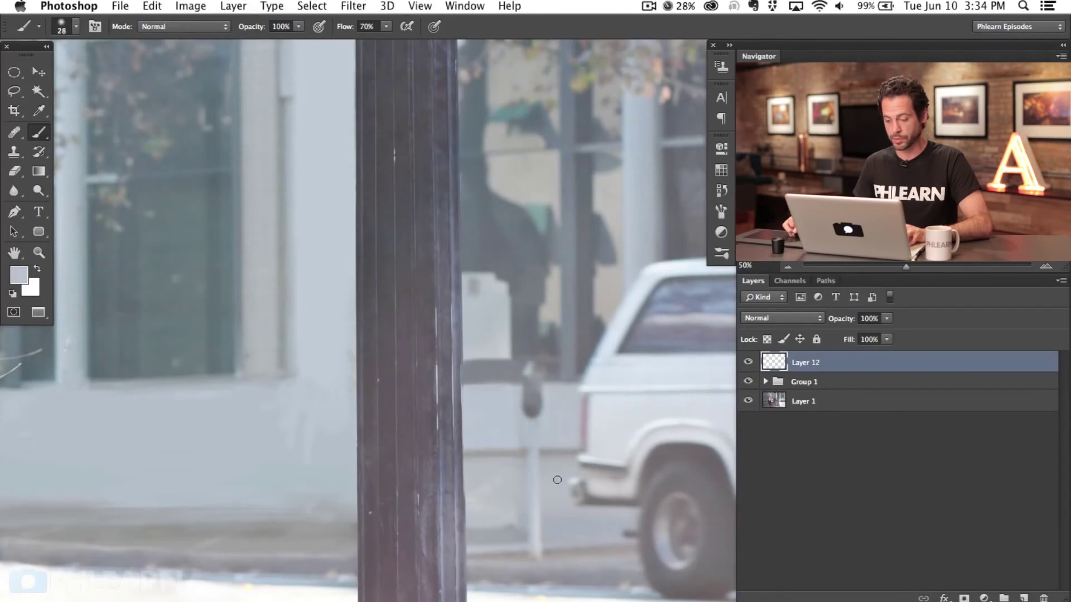
{"action": "left_click", "coordinate": [521, 449], "text": "alt"}
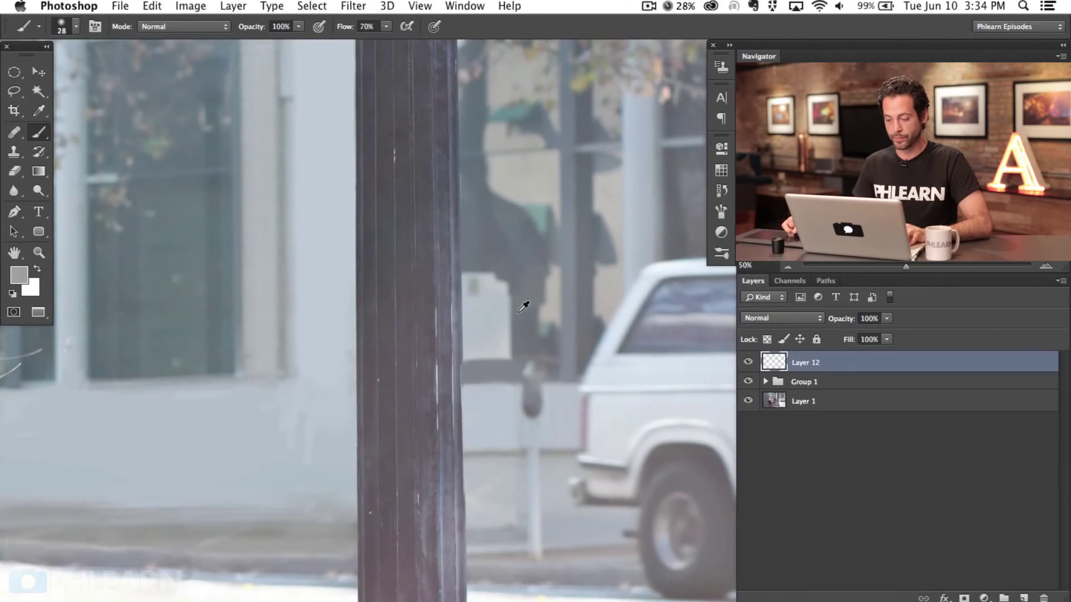
- Cover the rest of the white box with sampled dark window tones using 66 to 116 px brushes, and redefine the wall's top edge with a 24 px brush
{"action": "left_click", "coordinate": [524, 339], "text": "alt"}
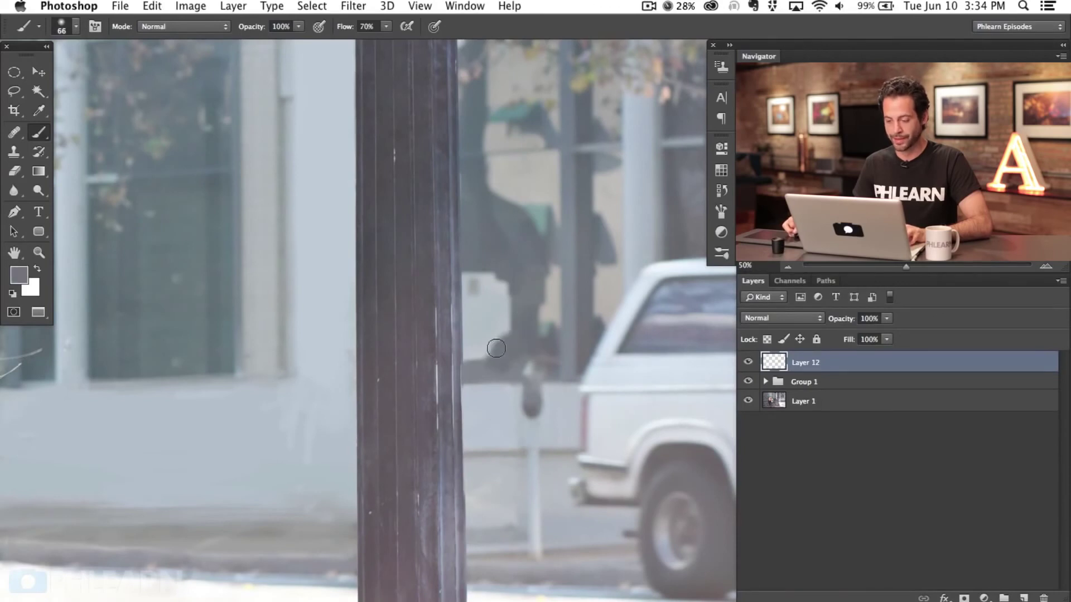
{"action": "mouse_move", "coordinate": [466, 265]}
{"action": "left_mouse_down", "text": "ctrl+alt"}
{"action": "mouse_move", "coordinate": [488, 285]}
{"action": "mouse_move", "coordinate": [485, 303]}
{"action": "mouse_move", "coordinate": [483, 294]}
{"action": "mouse_move", "coordinate": [505, 304]}
{"action": "mouse_move", "coordinate": [507, 294]}
{"action": "mouse_move", "coordinate": [470, 354]}
{"action": "mouse_move", "coordinate": [494, 340]}
{"action": "mouse_move", "coordinate": [495, 317]}
{"action": "left_mouse_up", "text": "ctrl+alt"}
{"action": "left_click", "coordinate": [480, 255], "text": "alt"}
{"action": "left_click", "coordinate": [482, 364], "text": "alt"}
{"action": "key", "text": "bracketright"}
{"action": "left_click", "coordinate": [509, 311], "text": "alt"}
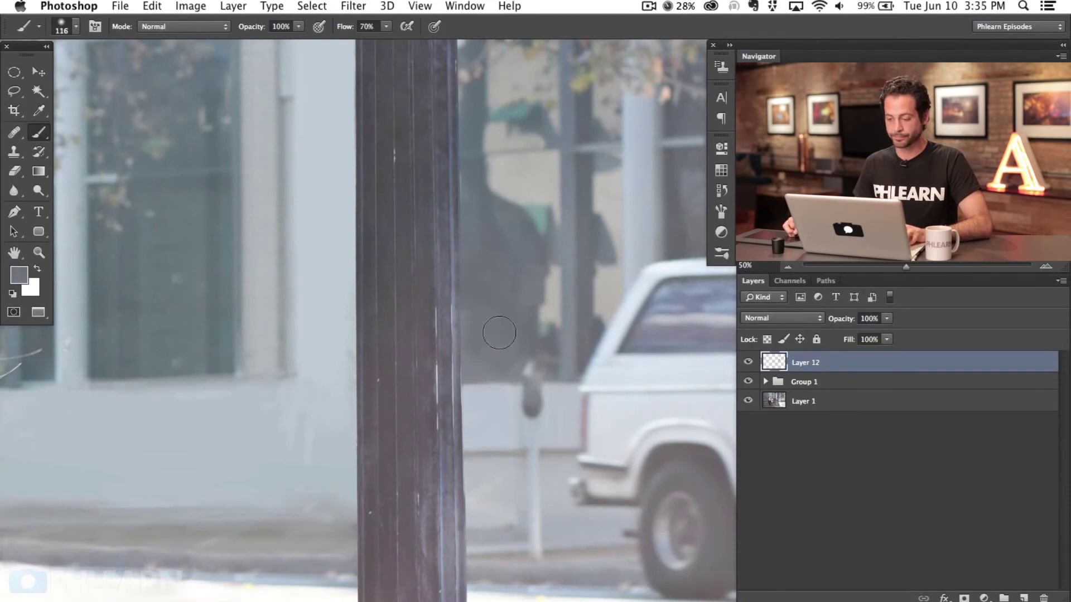
{"action": "left_click", "coordinate": [489, 392], "text": "alt"}
{"action": "mouse_move", "coordinate": [476, 397]}
{"action": "left_mouse_down"}
{"action": "mouse_move", "coordinate": [463, 394]}
{"action": "mouse_move", "coordinate": [507, 383]}
{"action": "left_mouse_up"}
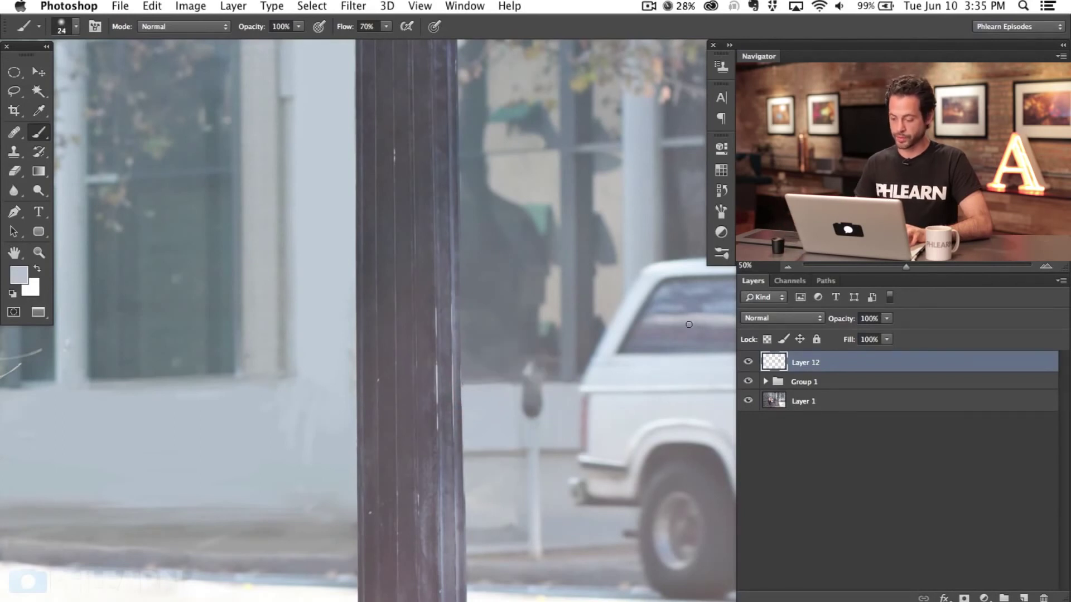
{"action": "key", "text": "super+minus"}
{"action": "mouse_move", "coordinate": [689, 326]}
{"action": "left_mouse_down"}
{"action": "mouse_move", "coordinate": [467, 367]}
{"action": "mouse_move", "coordinate": [526, 352]}
{"action": "mouse_move", "coordinate": [538, 367]}
{"action": "left_mouse_up"}
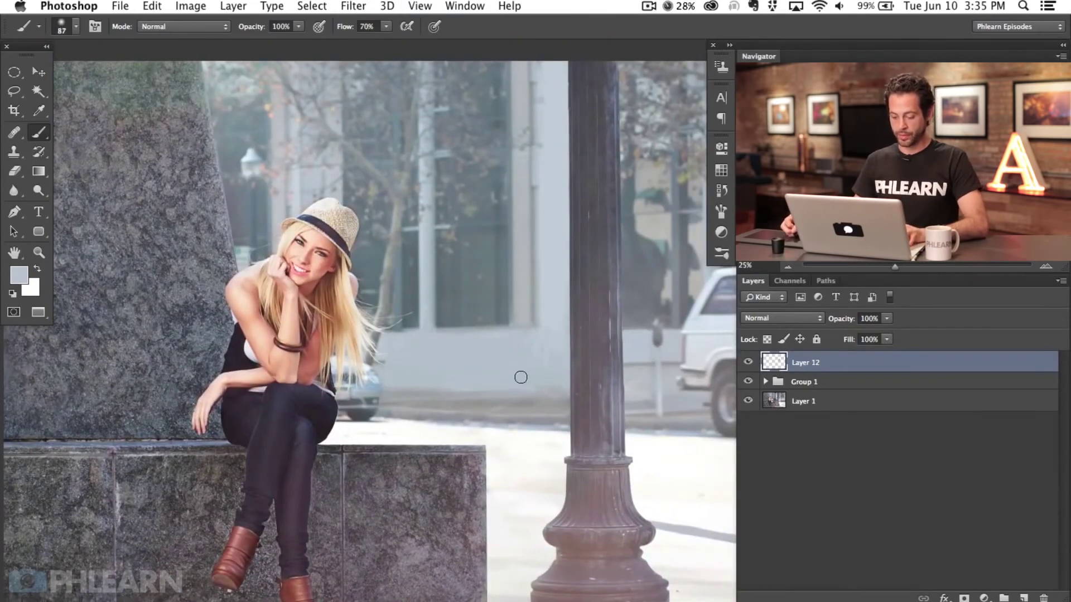
{"action": "left_click_drag", "start_coordinate": [479, 433], "coordinate": [445, 463]}
{"action": "left_click_drag", "start_coordinate": [501, 383], "coordinate": [497, 387]}
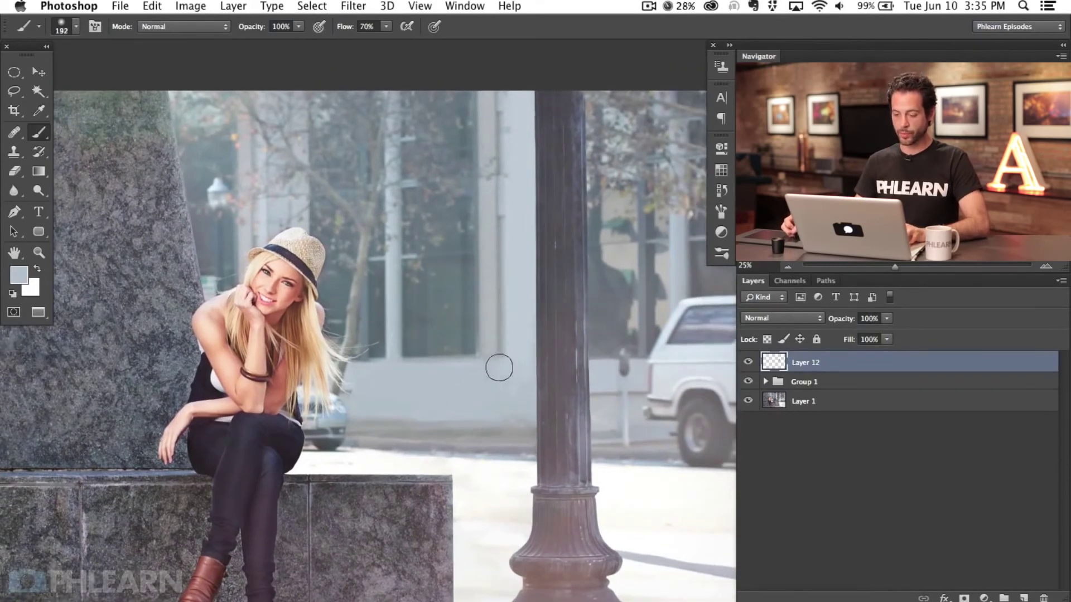
{"action": "left_click_drag", "start_coordinate": [424, 421], "coordinate": [492, 410]}
- On a new layer, clone the granite texture over the painted wall between the woman and lamppost with a 332 px Clone Stamp at 80% flow
{"action": "key", "text": "alt+shift+super+n"}
{"action": "key", "text": "s"}
{"action": "mouse_move", "coordinate": [178, 253]}
{"action": "left_mouse_down"}
{"action": "mouse_move", "coordinate": [170, 285]}
{"action": "mouse_move", "coordinate": [142, 312]}
{"action": "left_mouse_up"}
{"action": "left_click", "coordinate": [109, 339], "text": "alt"}
{"action": "mouse_move", "coordinate": [433, 406]}
{"action": "left_mouse_down"}
{"action": "mouse_move", "coordinate": [476, 392]}
{"action": "mouse_move", "coordinate": [478, 428]}
{"action": "mouse_move", "coordinate": [502, 406]}
{"action": "mouse_move", "coordinate": [526, 405]}
{"action": "mouse_move", "coordinate": [535, 428]}
{"action": "mouse_move", "coordinate": [560, 413]}
{"action": "mouse_move", "coordinate": [565, 450]}
{"action": "mouse_move", "coordinate": [581, 425]}
{"action": "mouse_move", "coordinate": [584, 391]}
{"action": "mouse_move", "coordinate": [569, 412]}
{"action": "mouse_move", "coordinate": [578, 168]}
{"action": "mouse_move", "coordinate": [566, 196]}
{"action": "left_mouse_up"}
{"action": "mouse_move", "coordinate": [537, 239]}
{"action": "left_mouse_down"}
{"action": "mouse_move", "coordinate": [569, 145]}
{"action": "mouse_move", "coordinate": [583, 245]}
{"action": "mouse_move", "coordinate": [555, 234]}
{"action": "left_mouse_up"}
{"action": "mouse_move", "coordinate": [384, 390]}
{"action": "left_mouse_down"}
{"action": "mouse_move", "coordinate": [485, 441]}
{"action": "mouse_move", "coordinate": [580, 460]}
{"action": "left_mouse_up"}
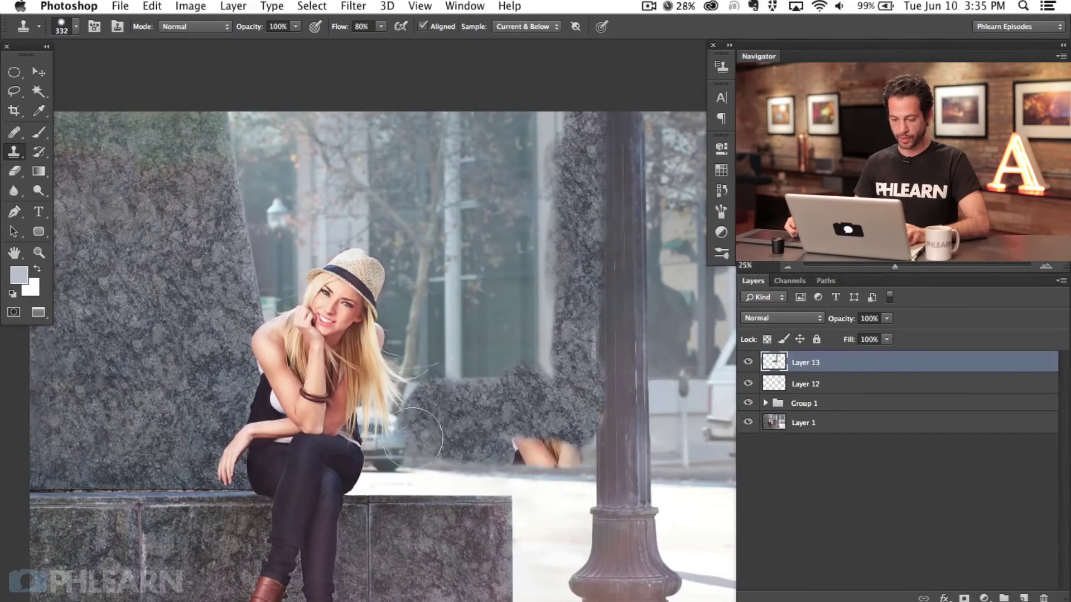
{"action": "mouse_move", "coordinate": [480, 435]}
{"action": "left_mouse_down"}
{"action": "mouse_move", "coordinate": [583, 446]}
{"action": "mouse_move", "coordinate": [589, 424]}
{"action": "mouse_move", "coordinate": [519, 454]}
{"action": "mouse_move", "coordinate": [546, 467]}
{"action": "mouse_move", "coordinate": [485, 460]}
{"action": "left_mouse_up"}
- Set the granite texture layer's blend mode to Overlay and apply a Gaussian Blur with a 4.2 px radius
{"action": "left_click", "coordinate": [774, 318]}
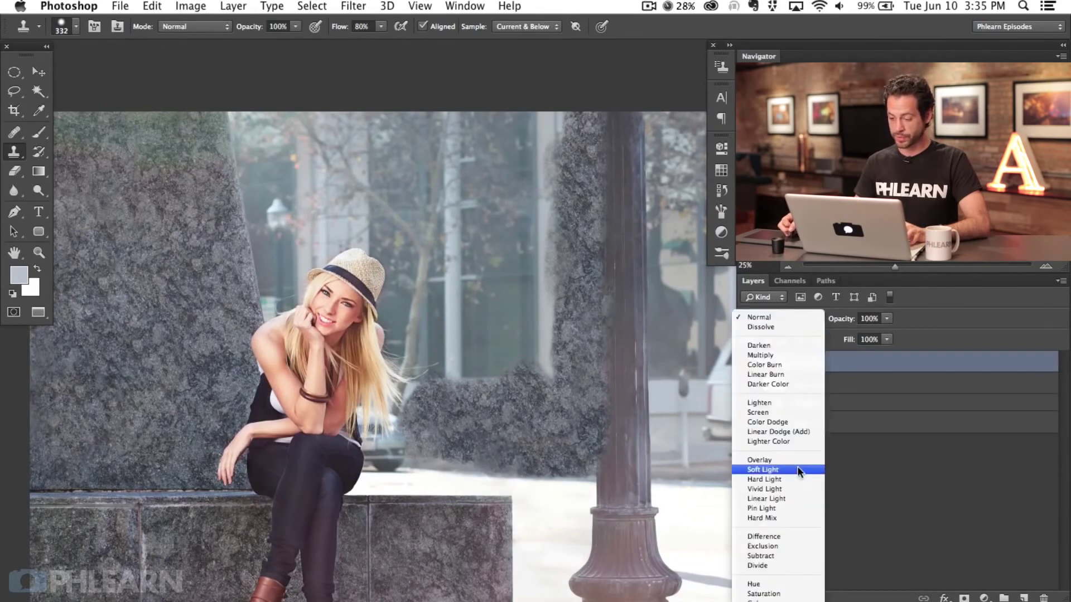
{"action": "left_click", "coordinate": [750, 466]}
{"action": "left_click_drag", "start_coordinate": [566, 461], "coordinate": [505, 362]}
{"action": "key", "text": "super+equal"}
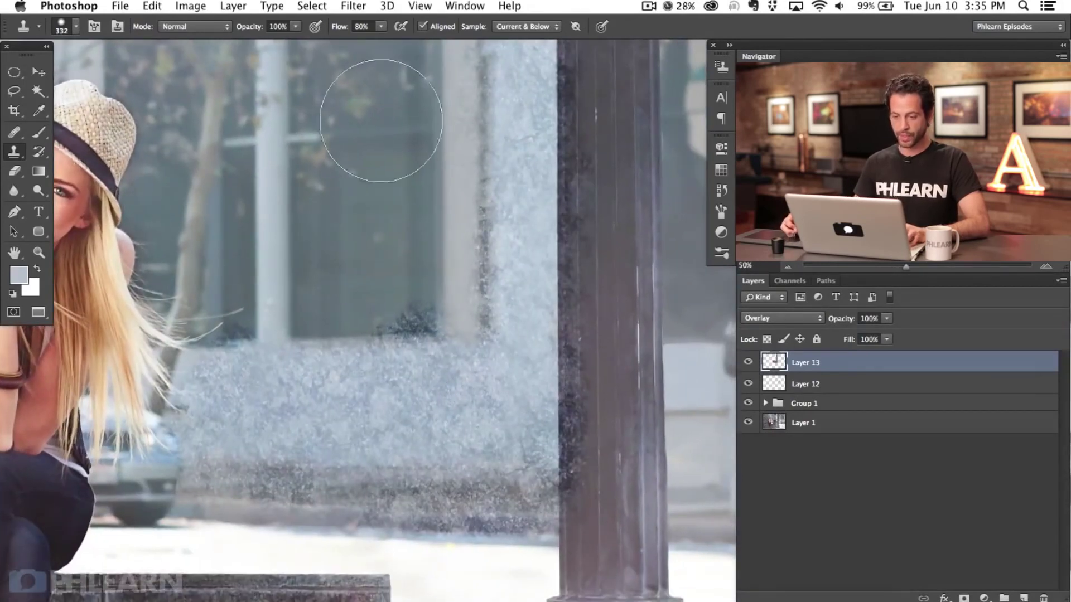
{"action": "key", "text": "alt+super+f"}
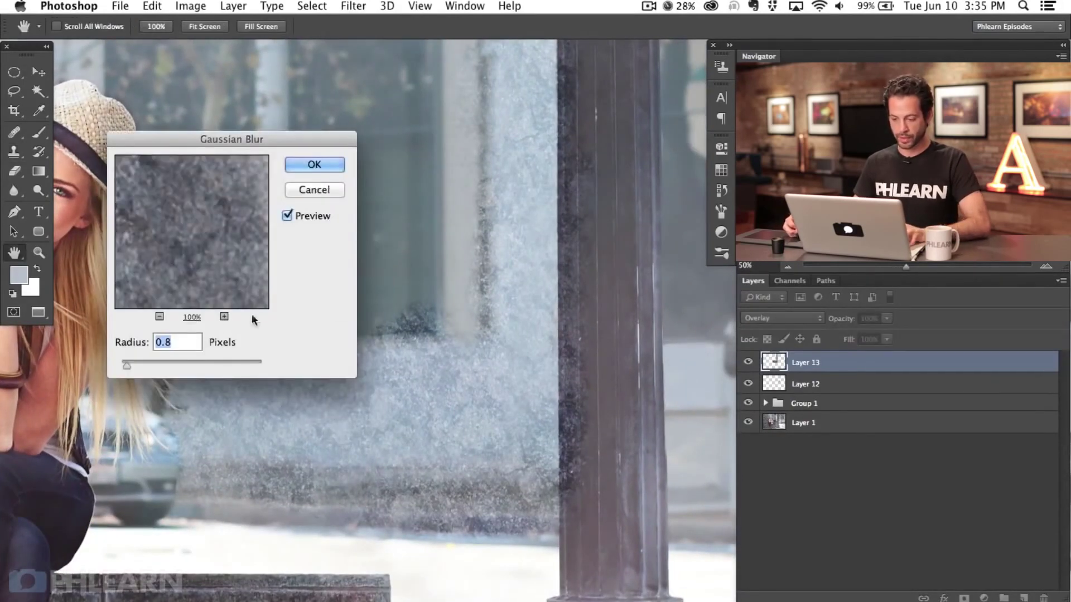
{"action": "left_click_drag", "start_coordinate": [127, 365], "coordinate": [152, 359]}
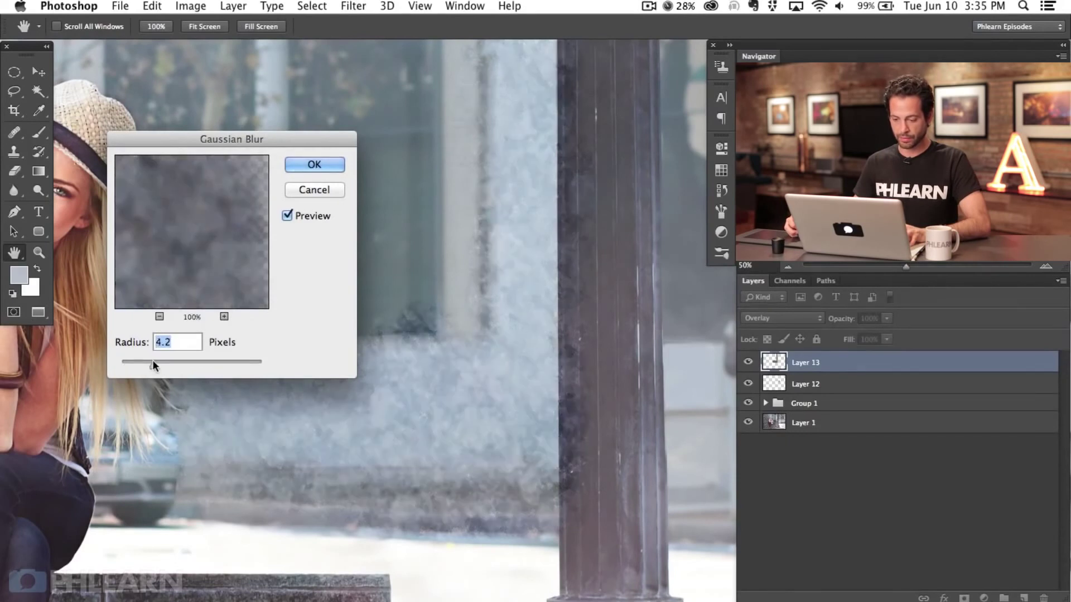
{"action": "left_click", "coordinate": [328, 163]}
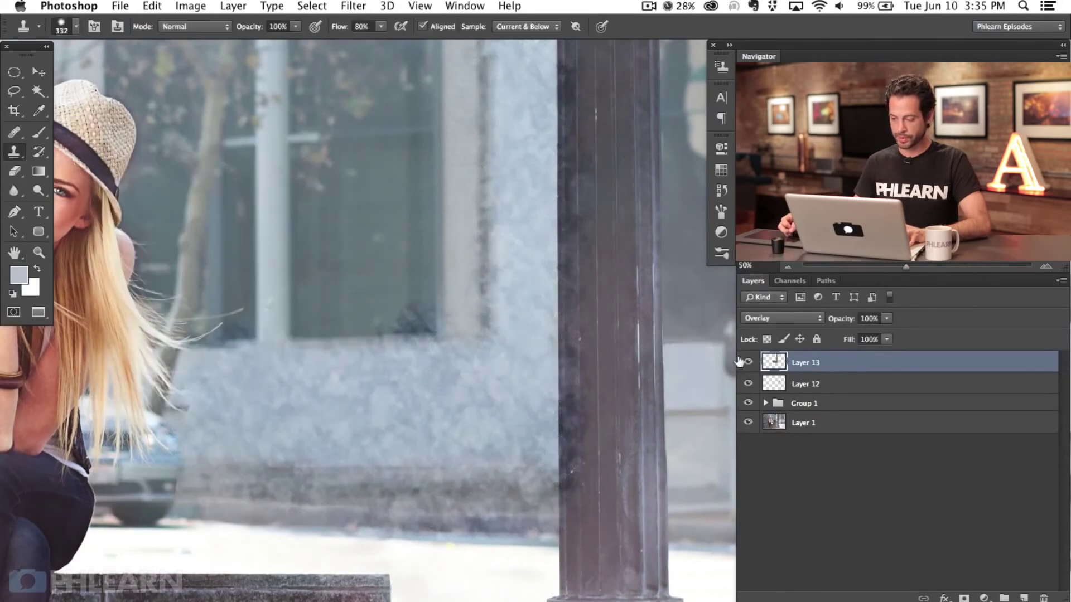
- Compare the wall with the granite texture layer hidden and shown
{"action": "left_click", "coordinate": [739, 362]}
{"action": "left_click", "coordinate": [739, 363]}
{"action": "left_click", "coordinate": [740, 362]}
{"action": "left_click", "coordinate": [739, 363]}
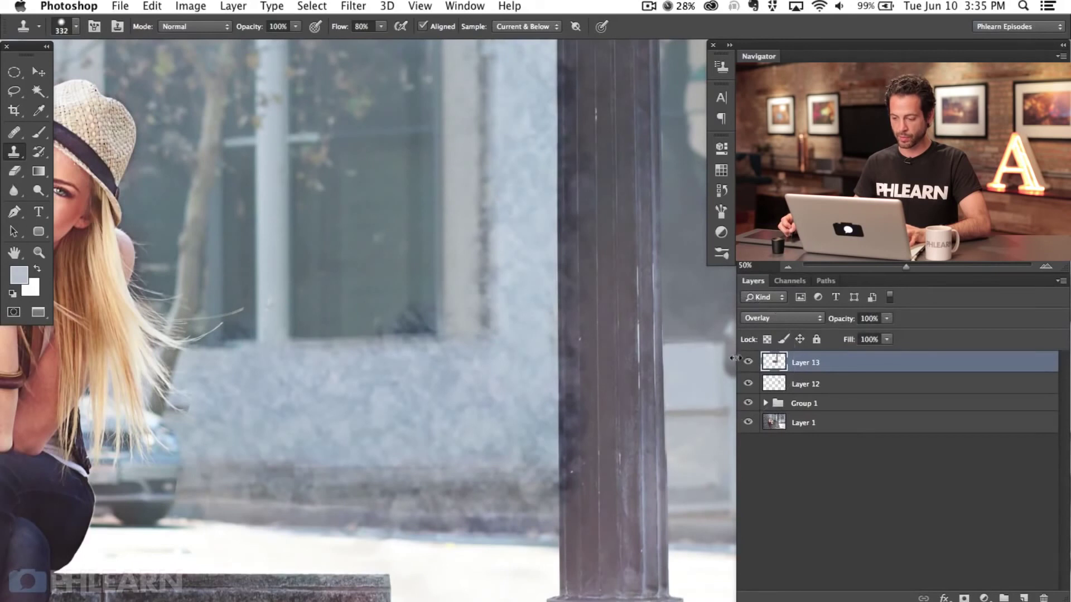
- Lower the granite texture layer's opacity to 32% and compare the wall with the layer hidden and shown
{"action": "left_click_drag", "start_coordinate": [839, 321], "coordinate": [820, 321]}
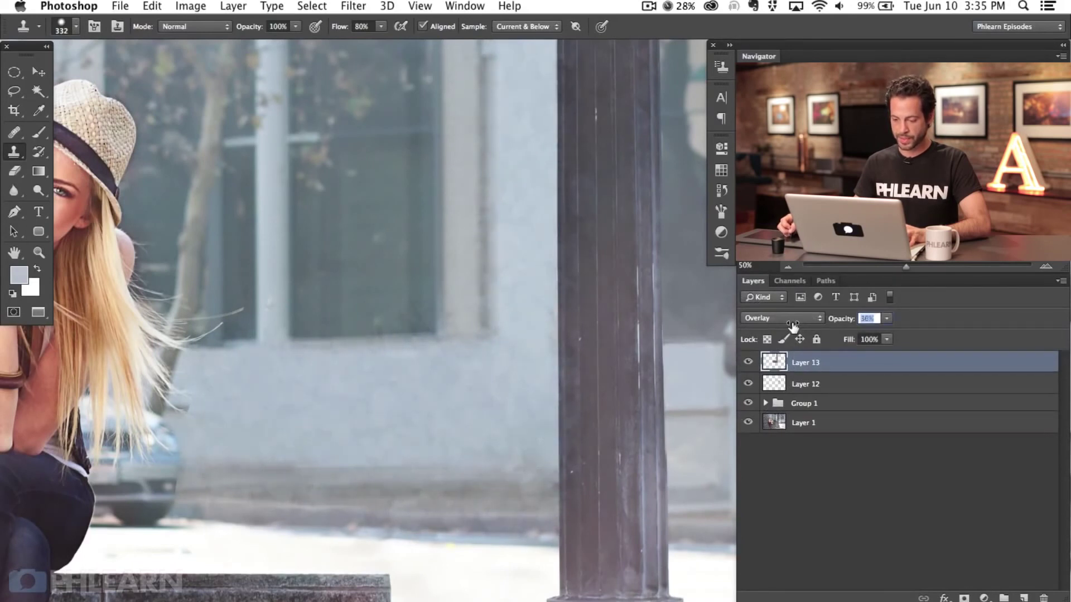
{"action": "left_click", "coordinate": [747, 363]}
{"action": "left_click", "coordinate": [747, 363]}
{"action": "left_click", "coordinate": [746, 363]}
{"action": "left_click", "coordinate": [747, 362]}
- Add a layer mask to the granite texture layer and paint black over the window's lower edge with a 114 px brush at 70% flow
{"action": "key", "text": "super+shift+m"}
{"action": "key", "text": "b"}
{"action": "key", "text": "b"}
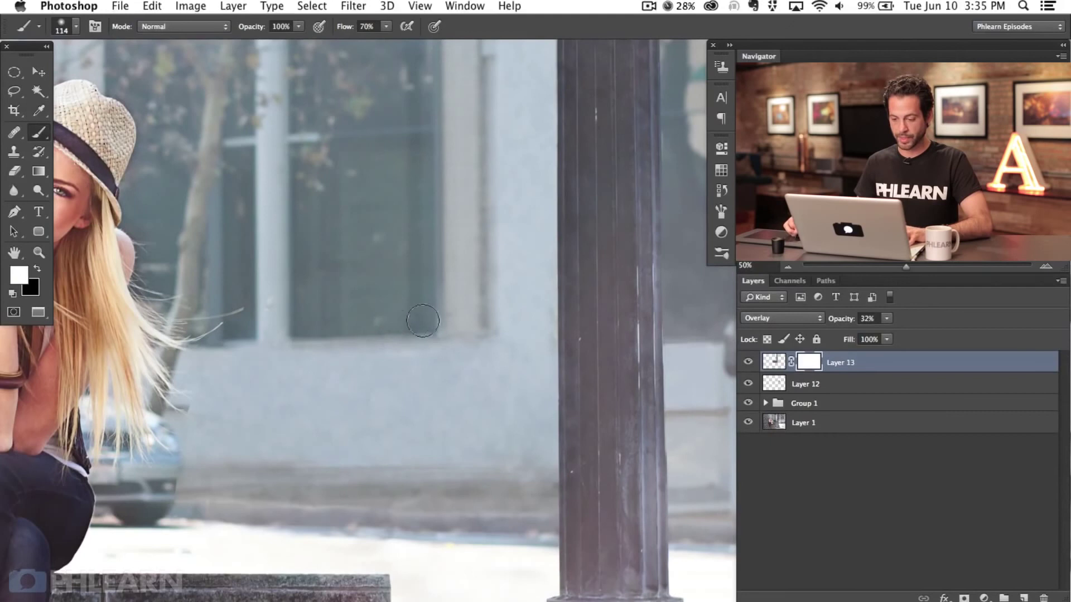
{"action": "key", "text": "x"}
{"action": "mouse_move", "coordinate": [385, 327]}
{"action": "left_mouse_down"}
{"action": "mouse_move", "coordinate": [427, 324]}
{"action": "mouse_move", "coordinate": [410, 312]}
{"action": "left_mouse_up"}
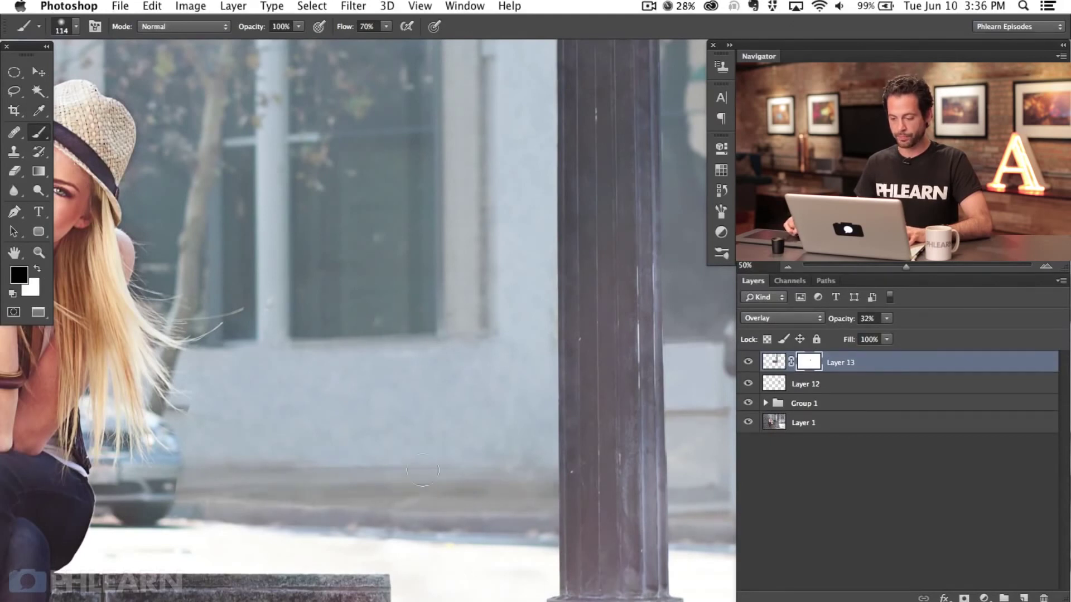
- Reduce the granite texture layer's opacity to 24% and check its effect on the whole image
{"action": "scroll", "coordinate": [540, 370], "scroll_direction": "up", "scroll_amount": 3}
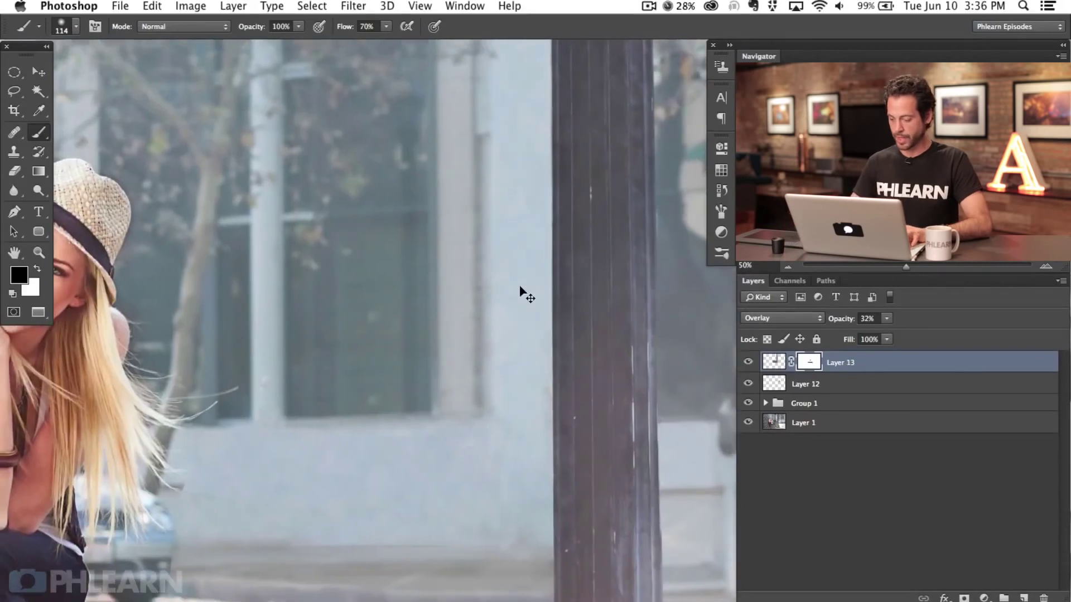
{"action": "key", "text": "super+minus"}
{"action": "key", "text": "super+minus"}
{"action": "key", "text": "super+minus"}
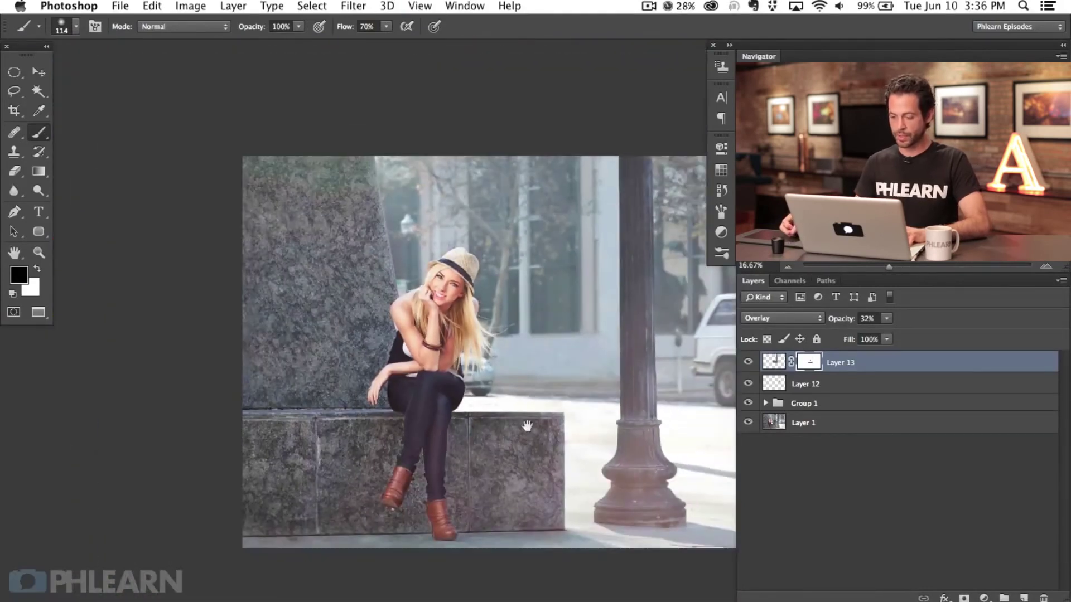
{"action": "left_click_drag", "start_coordinate": [527, 427], "coordinate": [484, 412]}
{"action": "left_click_drag", "start_coordinate": [850, 323], "coordinate": [840, 326]}
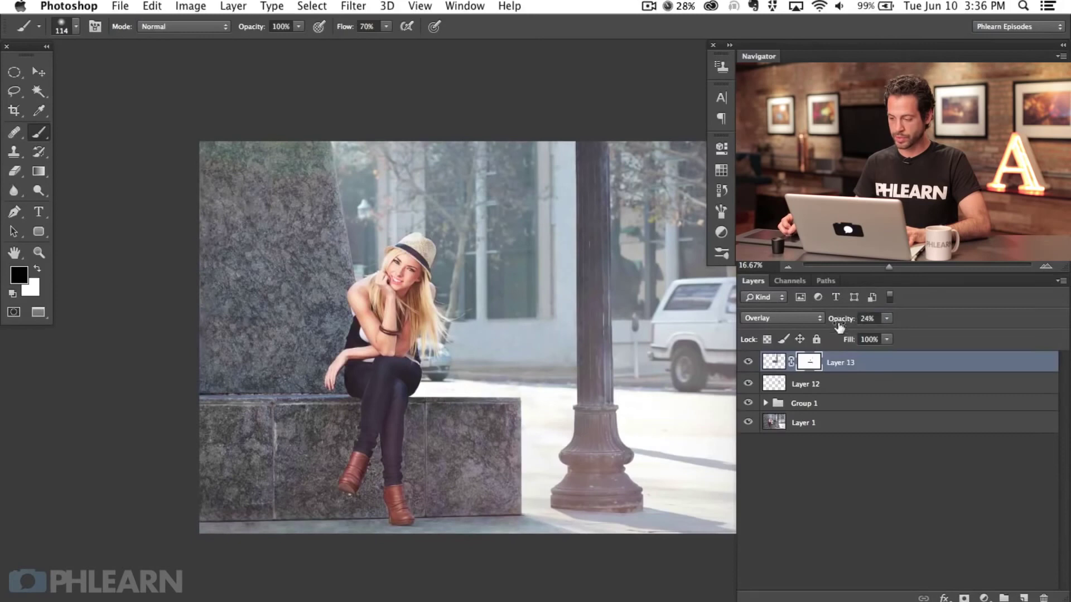
{"action": "left_click", "coordinate": [750, 363]}
- Examine the textured wall, the lamppost and the surrounding pavement for remaining distractions
{"action": "left_click_drag", "start_coordinate": [558, 430], "coordinate": [454, 443]}
{"action": "key", "text": "super+plus"}
{"action": "key", "text": "super+plus"}
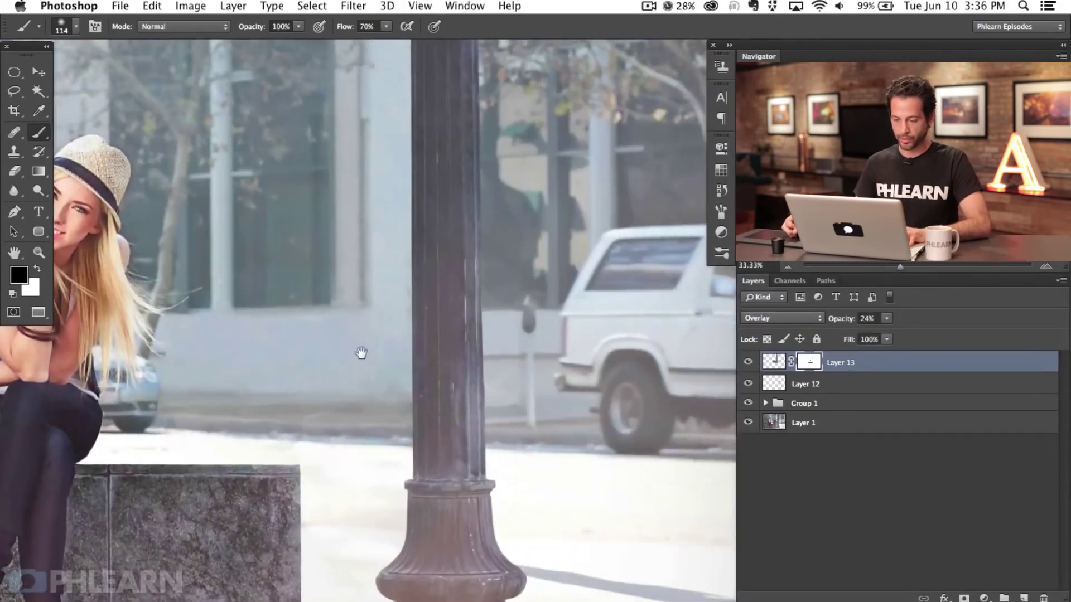
{"action": "left_click_drag", "start_coordinate": [360, 353], "coordinate": [386, 356]}
{"action": "left_click_drag", "start_coordinate": [472, 455], "coordinate": [392, 500]}
{"action": "key", "text": "super+minus"}
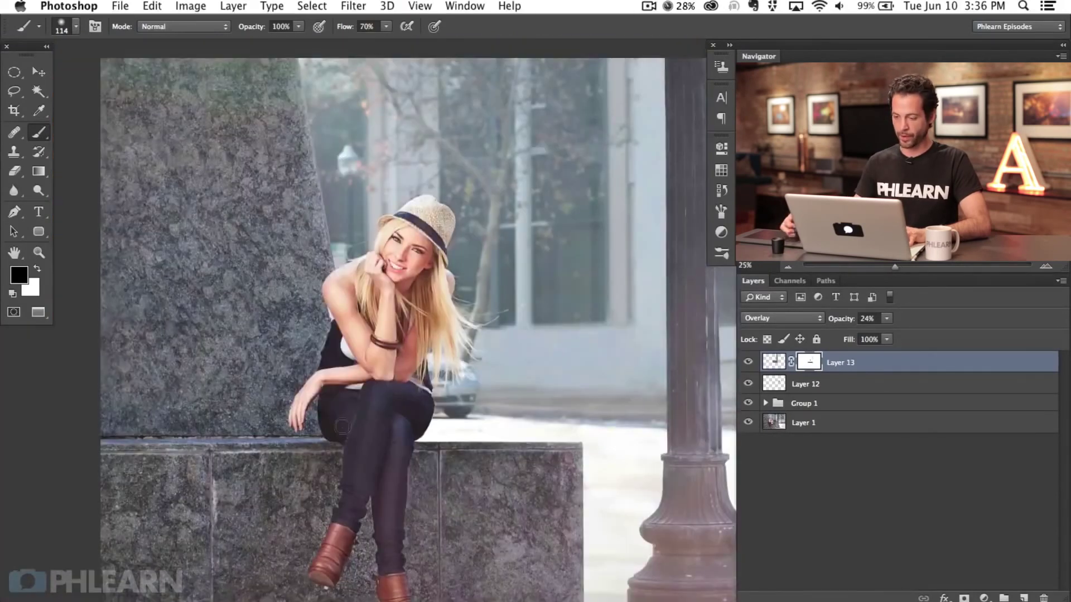
{"action": "left_click_drag", "start_coordinate": [624, 430], "coordinate": [484, 425]}
{"action": "left_click_drag", "start_coordinate": [617, 453], "coordinate": [504, 393]}
- Add a new layer and start a Pen path along the lamppost base's right edge where the pavement shadow meets it
{"action": "key", "text": "super+shift+alt+n"}
{"action": "key", "text": "super+plus"}
{"action": "key", "text": "super+plus"}
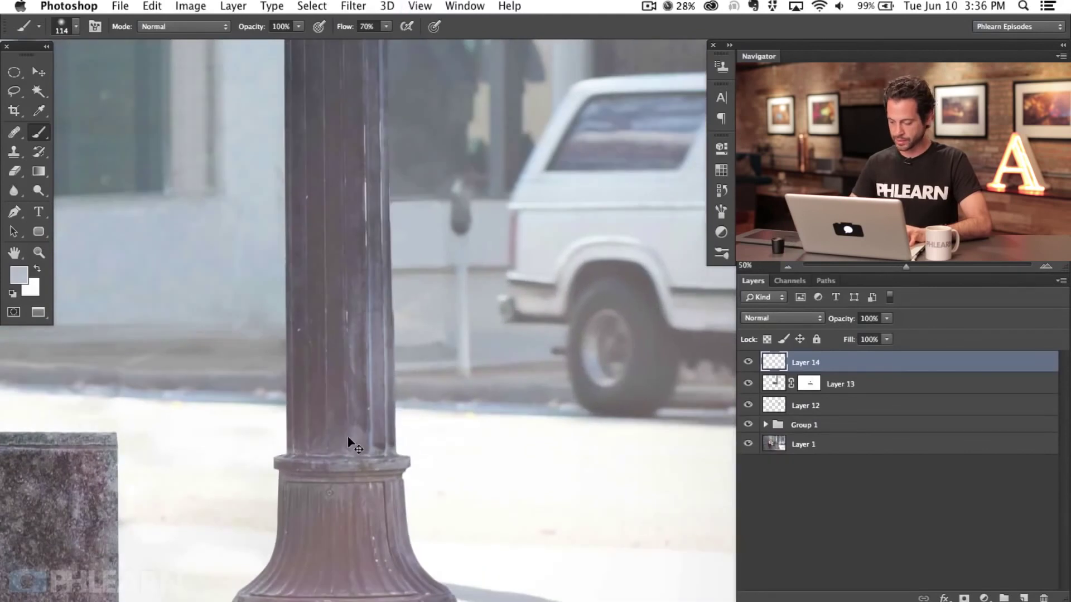
{"action": "key", "text": "super+plus"}
{"action": "key", "text": "super+plus"}
{"action": "left_click_drag", "start_coordinate": [293, 567], "coordinate": [368, 301]}
{"action": "key", "text": "p"}
{"action": "left_click_drag", "start_coordinate": [270, 163], "coordinate": [269, 165]}
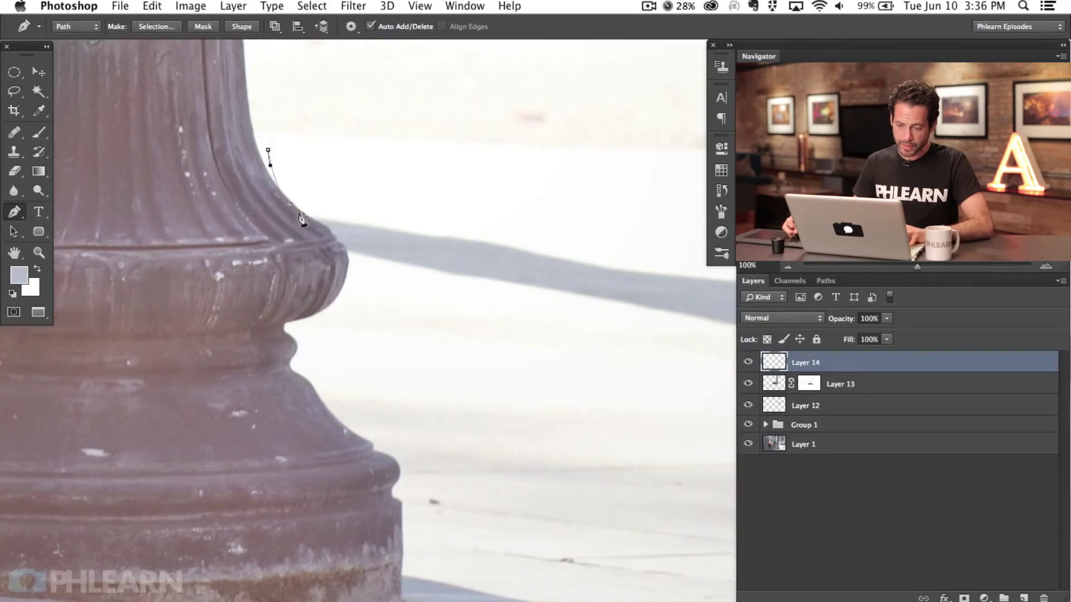
{"action": "left_click_drag", "start_coordinate": [293, 204], "coordinate": [337, 240]}
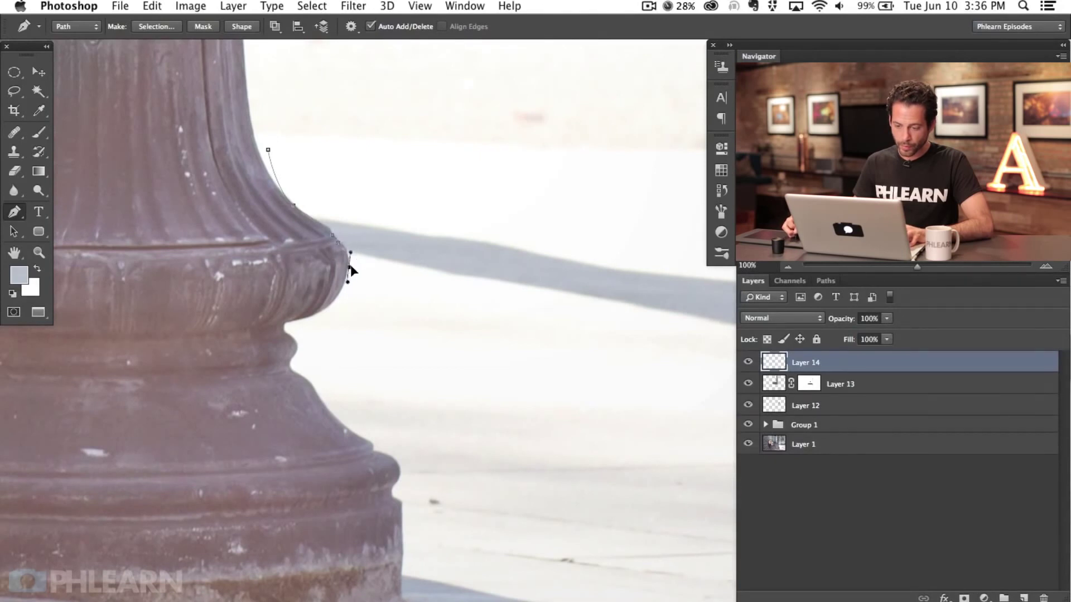
- Extend the Pen path around the pavement shadow and convert it to a new anti-aliased selection with a 0.1 px feather
{"action": "left_click_drag", "start_coordinate": [478, 385], "coordinate": [351, 383]}
{"action": "left_click_drag", "start_coordinate": [228, 363], "coordinate": [312, 385]}
{"action": "left_click_drag", "start_coordinate": [532, 428], "coordinate": [538, 427]}
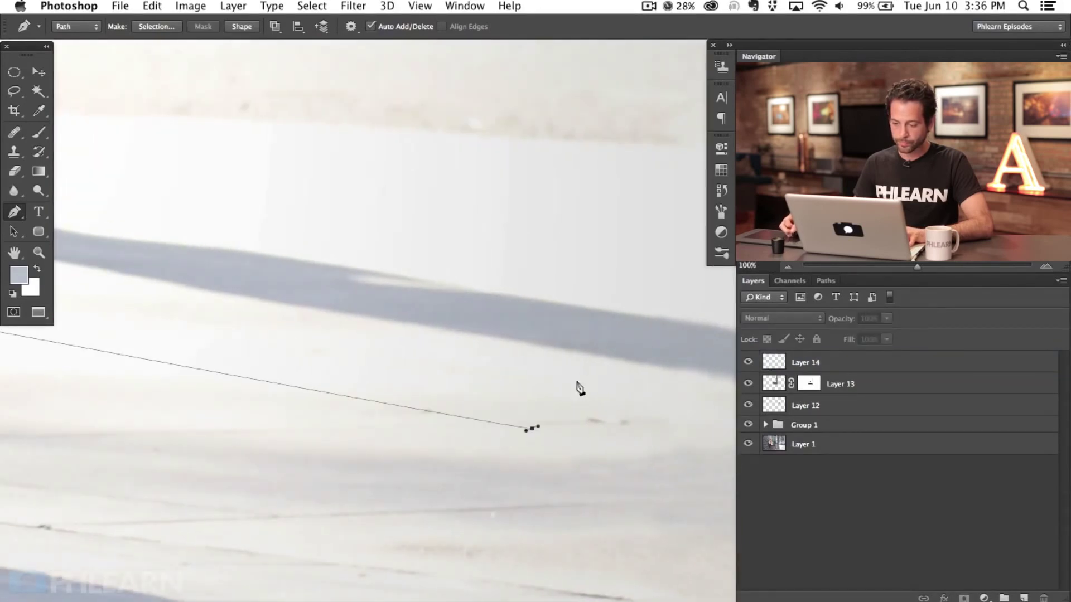
{"action": "left_click_drag", "start_coordinate": [281, 202], "coordinate": [599, 351]}
{"action": "left_click", "coordinate": [401, 292]}
{"action": "left_click", "coordinate": [241, 278]}
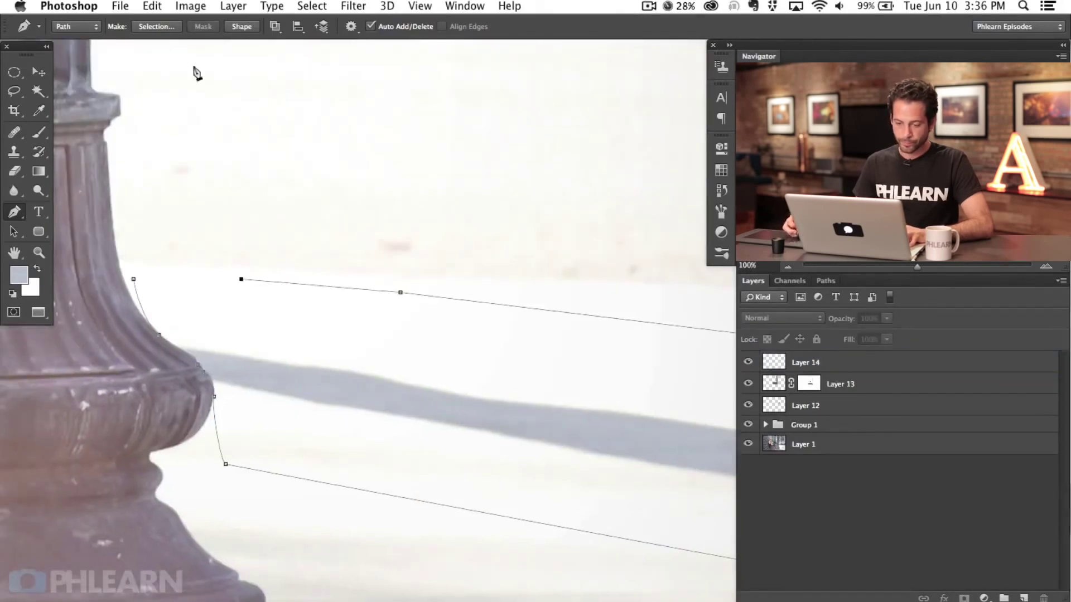
{"action": "right_click", "coordinate": [319, 357]}
{"action": "left_click", "coordinate": [400, 411]}
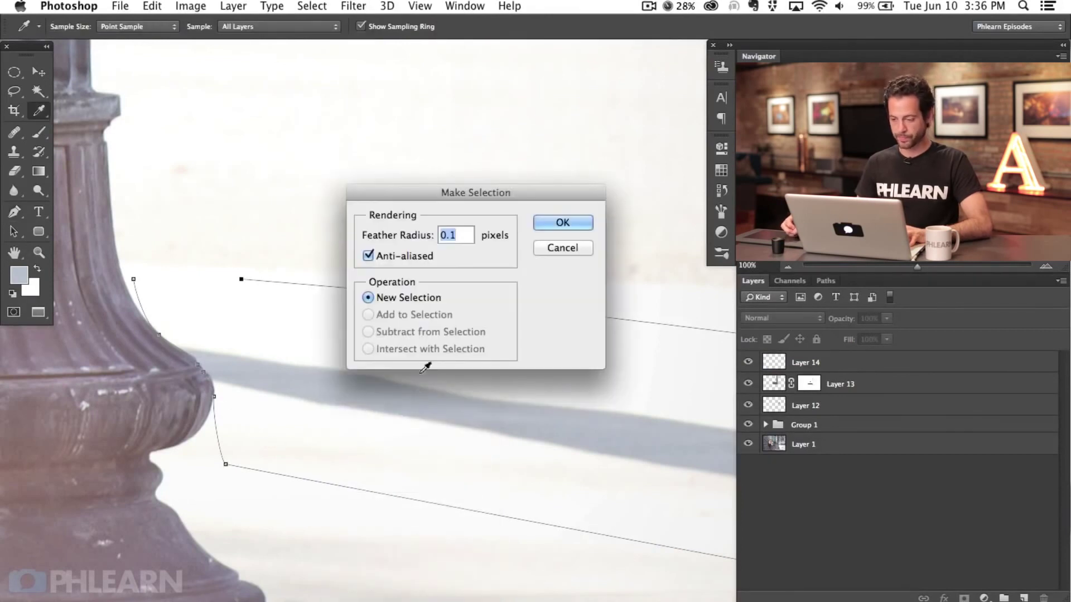
{"action": "left_click", "coordinate": [562, 222]}
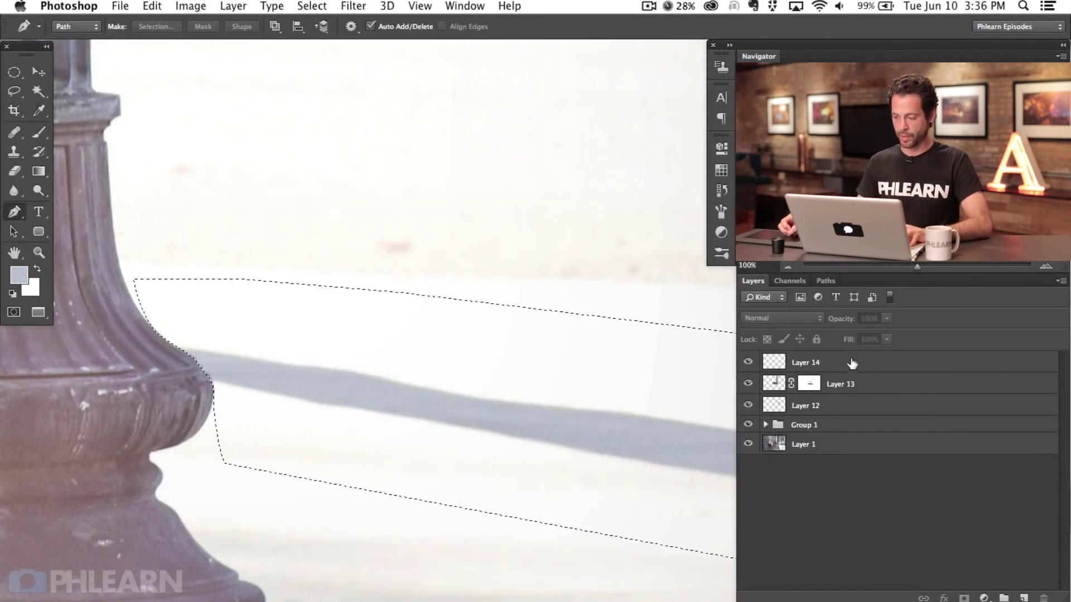
- On another new layer, clone bright pavement over the selected shadow beside the lamppost base using a 71 px Clone Stamp, and deselect
{"action": "key", "text": "alt+shift+super+n"}
{"action": "key", "text": "s"}
{"action": "mouse_move", "coordinate": [315, 426]}
{"action": "left_mouse_down"}
{"action": "mouse_move", "coordinate": [217, 419]}
{"action": "mouse_move", "coordinate": [204, 355]}
{"action": "mouse_move", "coordinate": [209, 368]}
{"action": "mouse_move", "coordinate": [202, 360]}
{"action": "mouse_move", "coordinate": [246, 366]}
{"action": "mouse_move", "coordinate": [185, 324]}
{"action": "mouse_move", "coordinate": [241, 342]}
{"action": "mouse_move", "coordinate": [179, 360]}
{"action": "left_mouse_up"}
{"action": "left_click", "coordinate": [318, 334], "text": "alt"}
{"action": "left_click", "coordinate": [352, 330], "text": "alt"}
{"action": "left_click_drag", "start_coordinate": [216, 327], "coordinate": [257, 346]}
{"action": "left_click", "coordinate": [418, 341], "text": "alt"}
{"action": "mouse_move", "coordinate": [186, 375]}
{"action": "left_mouse_down"}
{"action": "mouse_move", "coordinate": [306, 370]}
{"action": "mouse_move", "coordinate": [279, 385]}
{"action": "mouse_move", "coordinate": [386, 387]}
{"action": "left_mouse_up"}
{"action": "left_click", "coordinate": [450, 372], "text": "alt"}
{"action": "mouse_move", "coordinate": [316, 382]}
{"action": "left_mouse_down"}
{"action": "mouse_move", "coordinate": [247, 381]}
{"action": "mouse_move", "coordinate": [246, 406]}
{"action": "mouse_move", "coordinate": [282, 397]}
{"action": "left_mouse_up"}
{"action": "left_click", "coordinate": [295, 348], "text": "alt"}
{"action": "left_click", "coordinate": [395, 346], "text": "alt"}
{"action": "left_click_drag", "start_coordinate": [312, 383], "coordinate": [334, 389]}
{"action": "left_click_drag", "start_coordinate": [468, 418], "coordinate": [349, 412]}
{"action": "left_click", "coordinate": [278, 336], "text": "alt"}
{"action": "mouse_move", "coordinate": [205, 396]}
{"action": "left_mouse_down"}
{"action": "mouse_move", "coordinate": [306, 399]}
{"action": "mouse_move", "coordinate": [189, 387]}
{"action": "left_mouse_up"}
{"action": "key", "text": "super+d"}
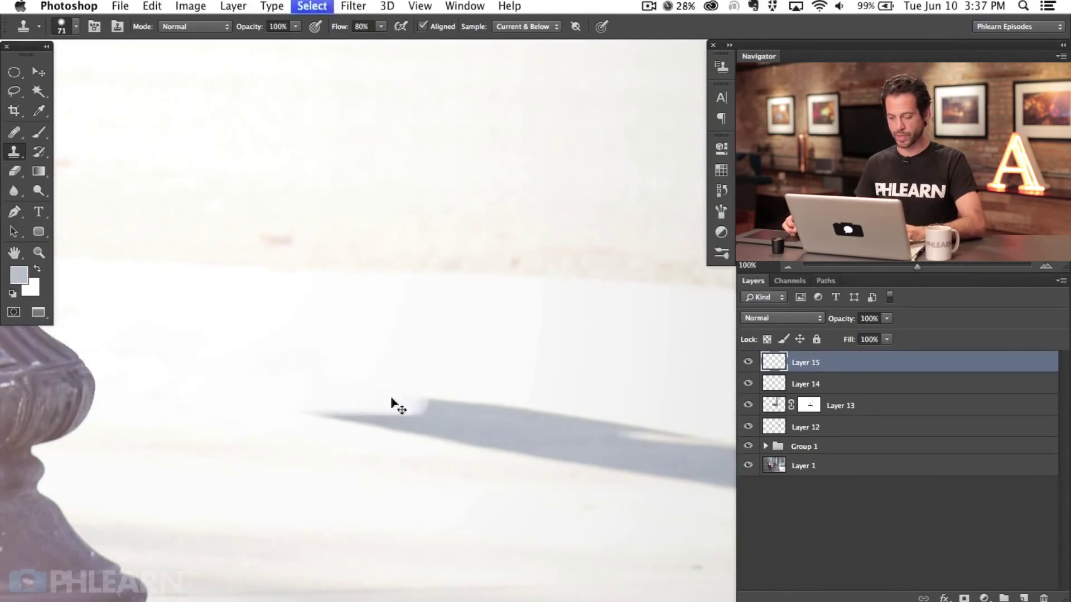
- Clone bright pavement over the rest of the shadow toward the photo's right edge with the 71 px Clone Stamp at 80% flow
{"action": "scroll", "coordinate": [392, 401], "scroll_direction": "right", "scroll_amount": 4}
{"action": "left_click", "coordinate": [164, 426], "text": "alt"}
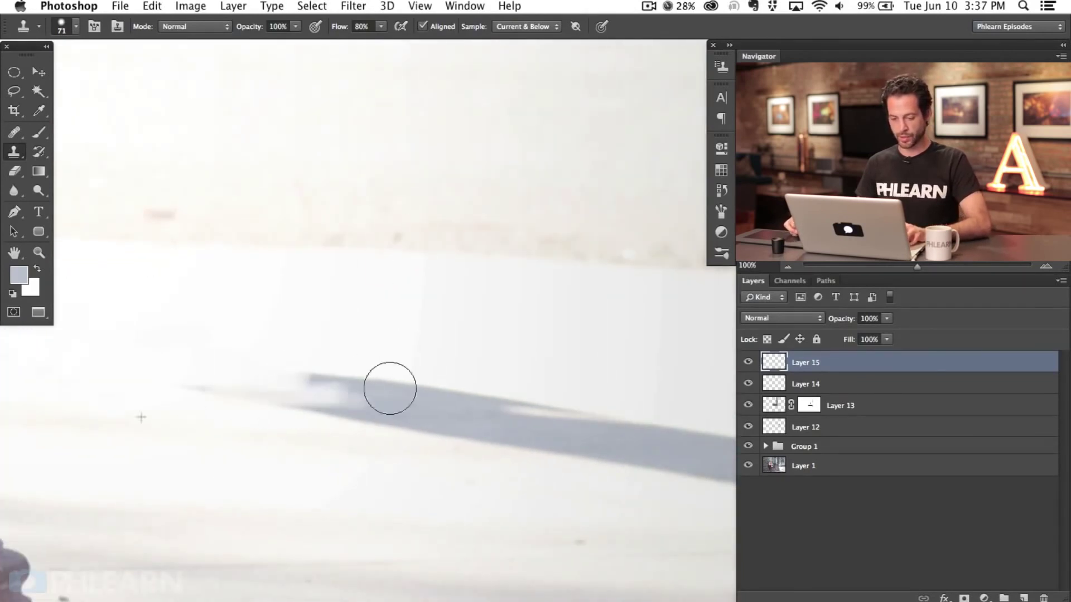
{"action": "mouse_move", "coordinate": [390, 385]}
{"action": "left_mouse_down"}
{"action": "mouse_move", "coordinate": [250, 368]}
{"action": "mouse_move", "coordinate": [243, 397]}
{"action": "left_mouse_up"}
{"action": "left_click", "coordinate": [151, 364], "text": "alt"}
{"action": "mouse_move", "coordinate": [169, 342]}
{"action": "left_mouse_down"}
{"action": "mouse_move", "coordinate": [210, 386]}
{"action": "mouse_move", "coordinate": [248, 412]}
{"action": "mouse_move", "coordinate": [160, 381]}
{"action": "mouse_move", "coordinate": [326, 408]}
{"action": "left_mouse_up"}
{"action": "left_click", "coordinate": [313, 341], "text": "alt"}
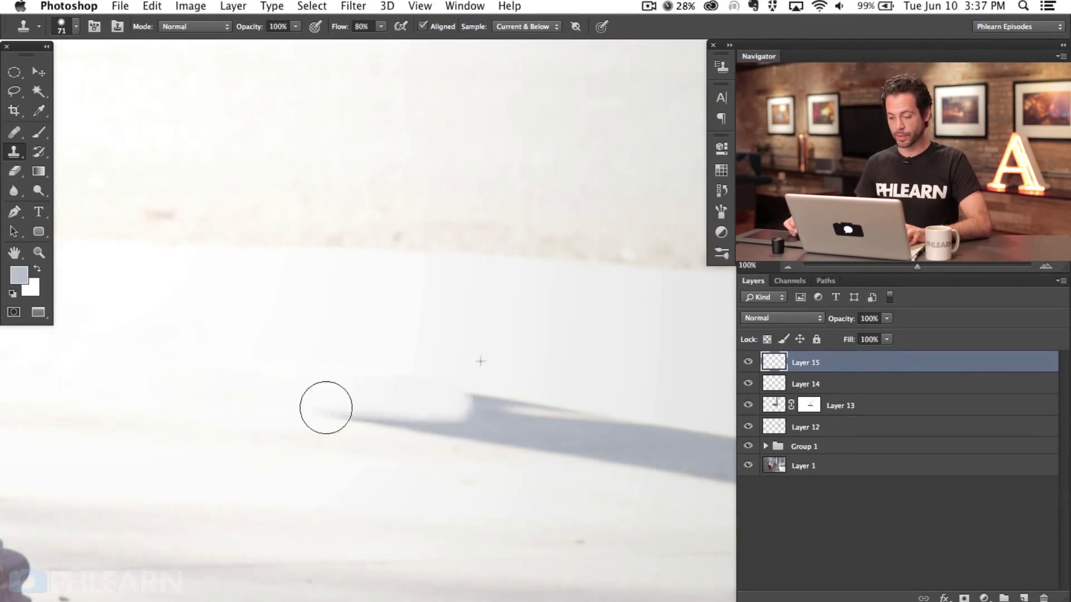
{"action": "left_click", "coordinate": [422, 348], "text": "alt"}
{"action": "left_click_drag", "start_coordinate": [516, 413], "coordinate": [368, 411]}
{"action": "left_click_drag", "start_coordinate": [320, 380], "coordinate": [433, 387]}
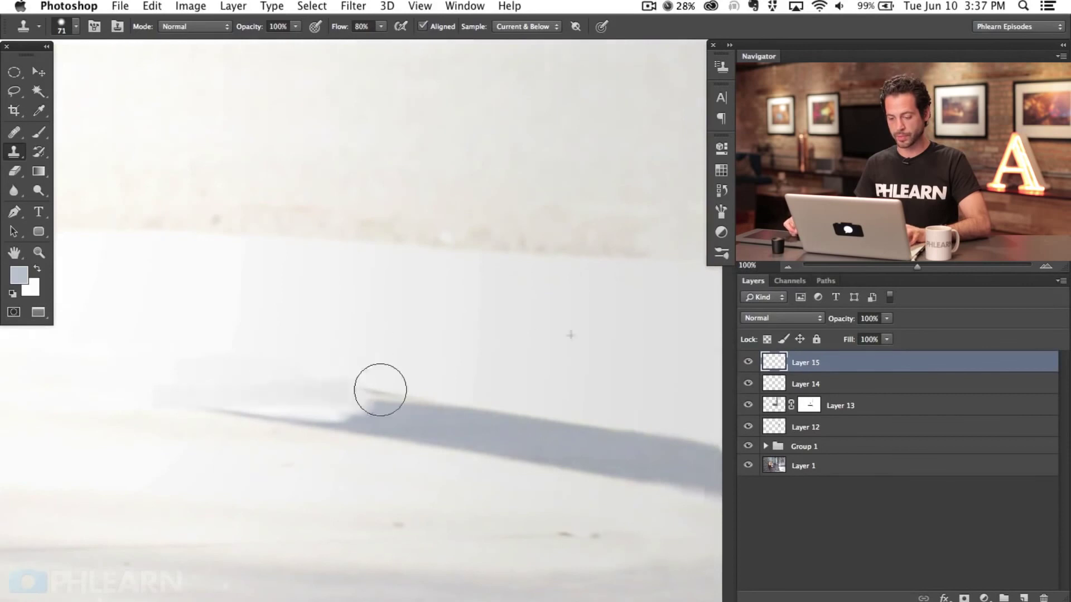
{"action": "left_click_drag", "start_coordinate": [380, 390], "coordinate": [418, 406]}
{"action": "key", "text": "super+z"}
{"action": "left_click", "coordinate": [295, 345], "text": "alt"}
{"action": "mouse_move", "coordinate": [210, 382]}
{"action": "left_mouse_down"}
{"action": "mouse_move", "coordinate": [237, 416]}
{"action": "mouse_move", "coordinate": [383, 412]}
{"action": "mouse_move", "coordinate": [437, 440]}
{"action": "mouse_move", "coordinate": [470, 473]}
{"action": "mouse_move", "coordinate": [510, 440]}
{"action": "mouse_move", "coordinate": [394, 396]}
{"action": "mouse_move", "coordinate": [421, 413]}
{"action": "left_mouse_up"}
{"action": "left_click", "coordinate": [151, 452], "text": "alt"}
{"action": "left_click_drag", "start_coordinate": [345, 458], "coordinate": [366, 423]}
- Paint sampled pavement tones over the last shadow traces at the photo's right edge with a 114 px brush at 70% flow
{"action": "key", "text": "b"}
{"action": "left_click", "coordinate": [394, 481], "text": "alt"}
{"action": "mouse_move", "coordinate": [527, 430]}
{"action": "left_mouse_down"}
{"action": "mouse_move", "coordinate": [429, 424]}
{"action": "mouse_move", "coordinate": [551, 453]}
{"action": "left_mouse_up"}
{"action": "left_click", "coordinate": [499, 394], "text": "alt"}
{"action": "mouse_move", "coordinate": [608, 484]}
{"action": "left_mouse_down"}
{"action": "mouse_move", "coordinate": [621, 478]}
{"action": "mouse_move", "coordinate": [502, 419]}
{"action": "left_mouse_up"}
{"action": "left_click_drag", "start_coordinate": [526, 461], "coordinate": [463, 449]}
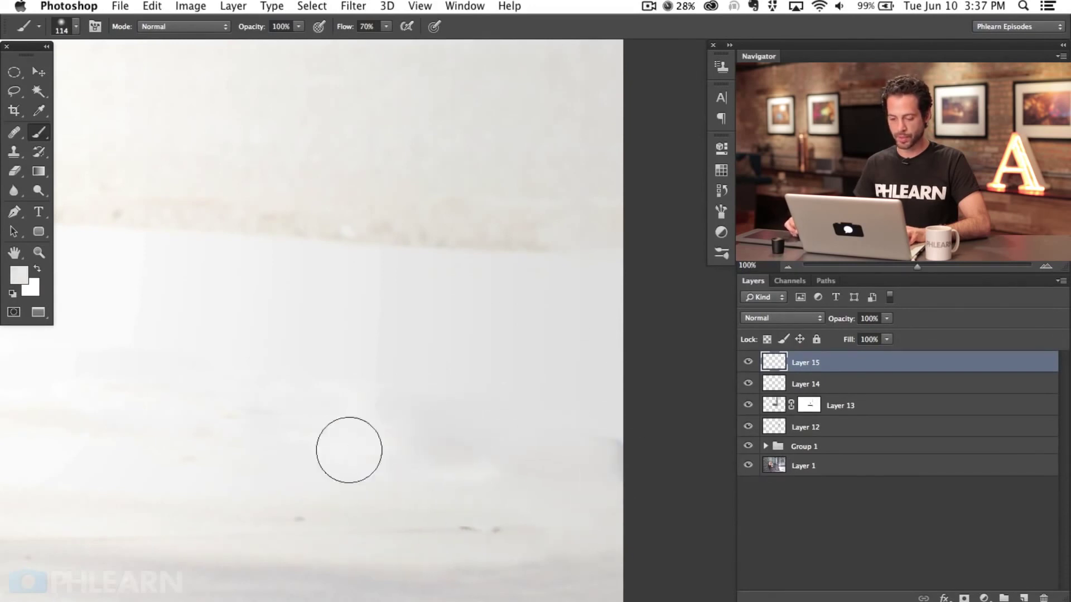
{"action": "scroll", "coordinate": [204, 394], "scroll_direction": "down", "scroll_amount": 3}
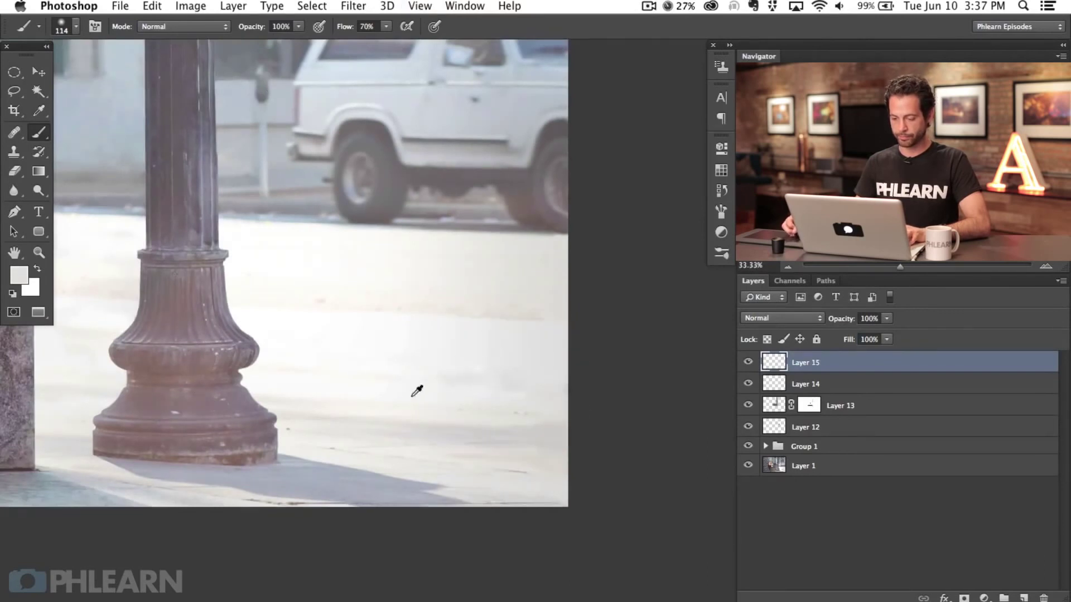
{"action": "left_click", "coordinate": [409, 359], "text": "alt"}
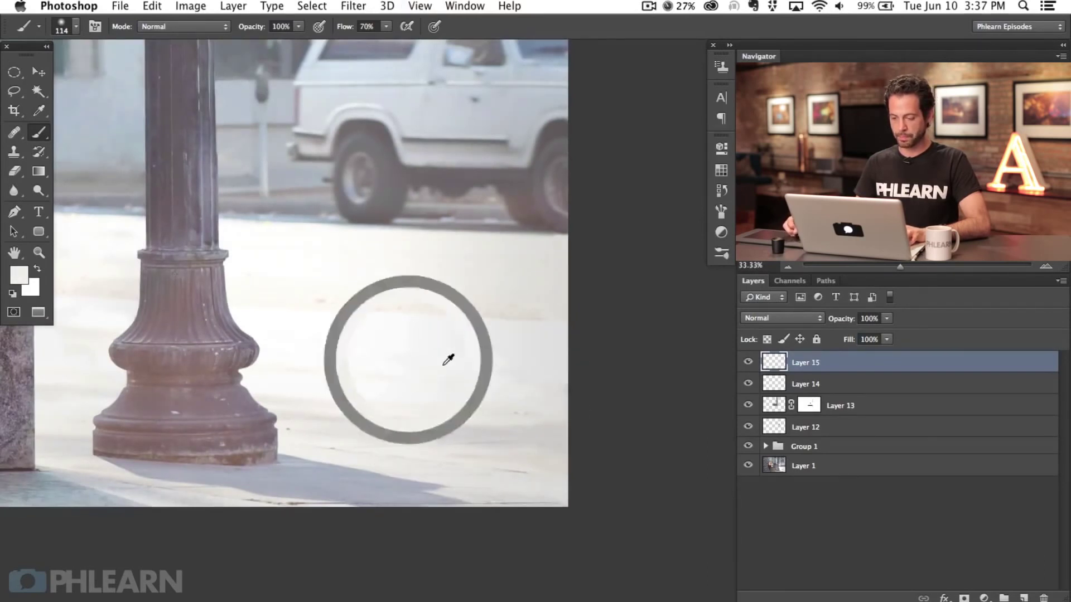
{"action": "left_click", "coordinate": [427, 415], "text": "alt"}
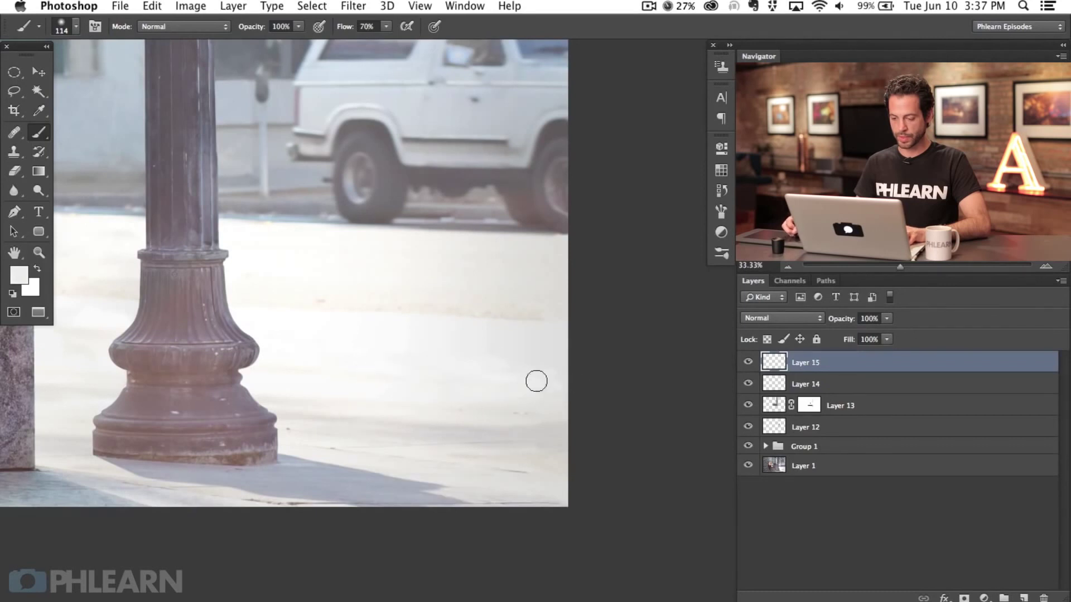
{"action": "left_click_drag", "start_coordinate": [338, 430], "coordinate": [507, 390]}
- Group all the retouching layers above Layer 1, from Layer 15 down to Group 1
{"action": "key", "text": "super+minus"}
{"action": "left_click", "coordinate": [833, 444], "text": "shift"}
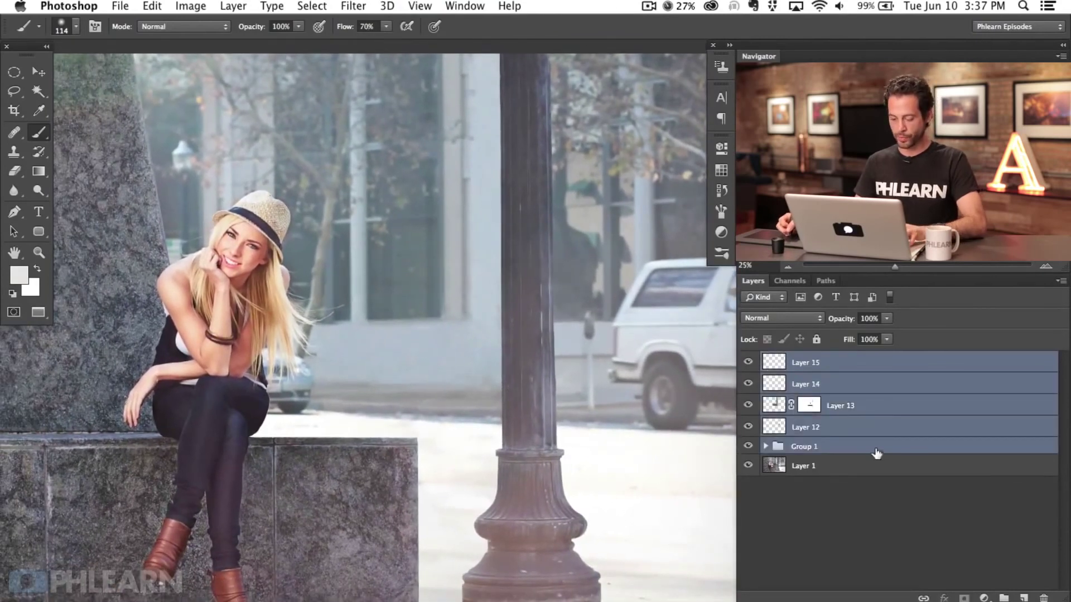
{"action": "key", "text": "super+g"}
- View the photo full screen and compare it before and after by hiding and showing the retouching group
{"action": "left_click_drag", "start_coordinate": [566, 466], "coordinate": [632, 464]}
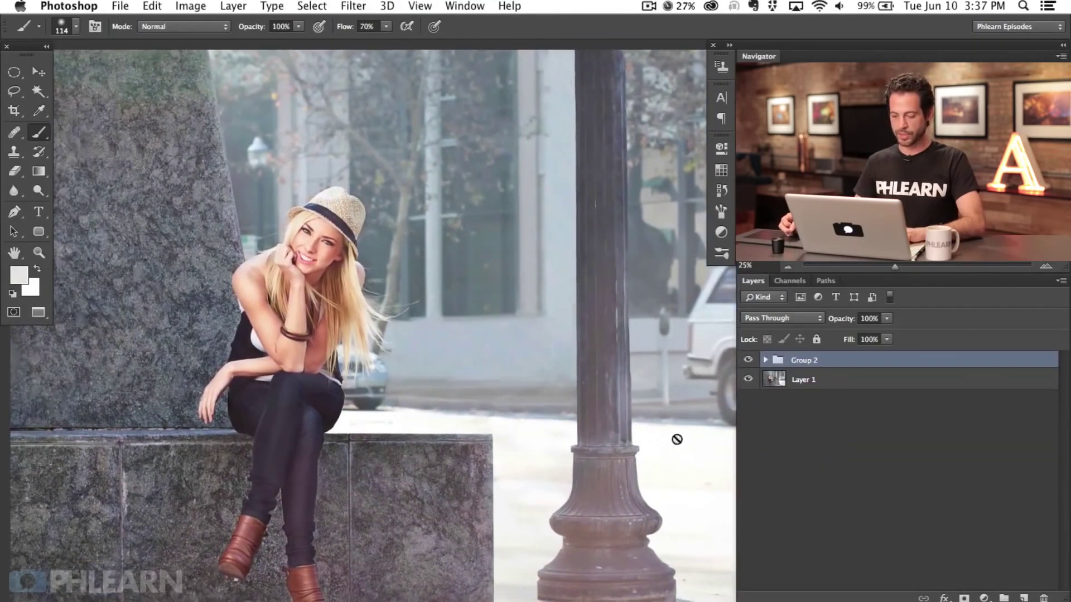
{"action": "key", "text": "f"}
{"action": "key", "text": "f"}
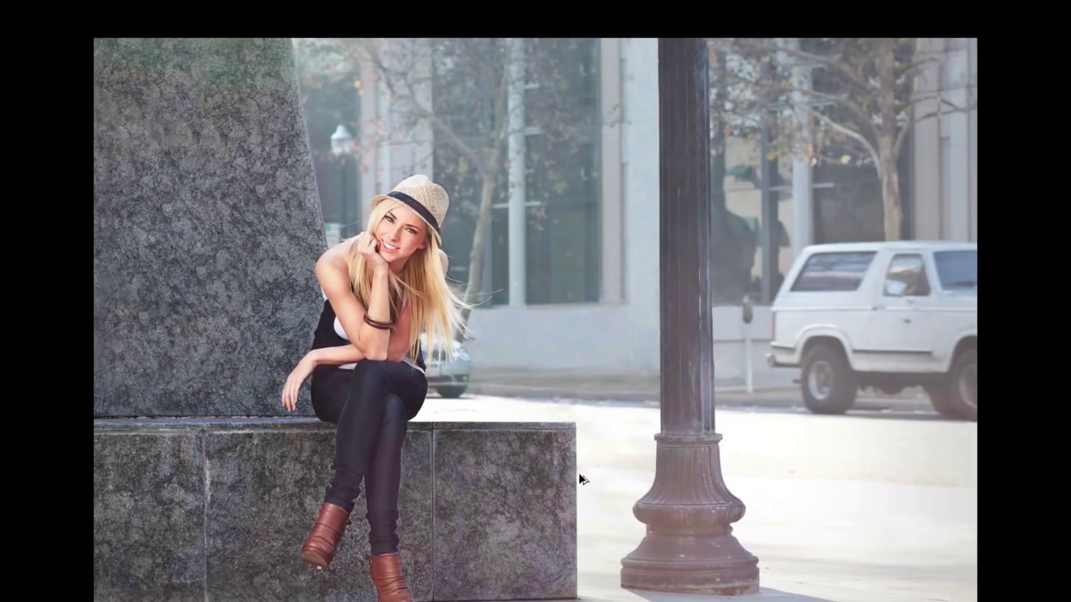
{"action": "key", "text": "super+comma"}
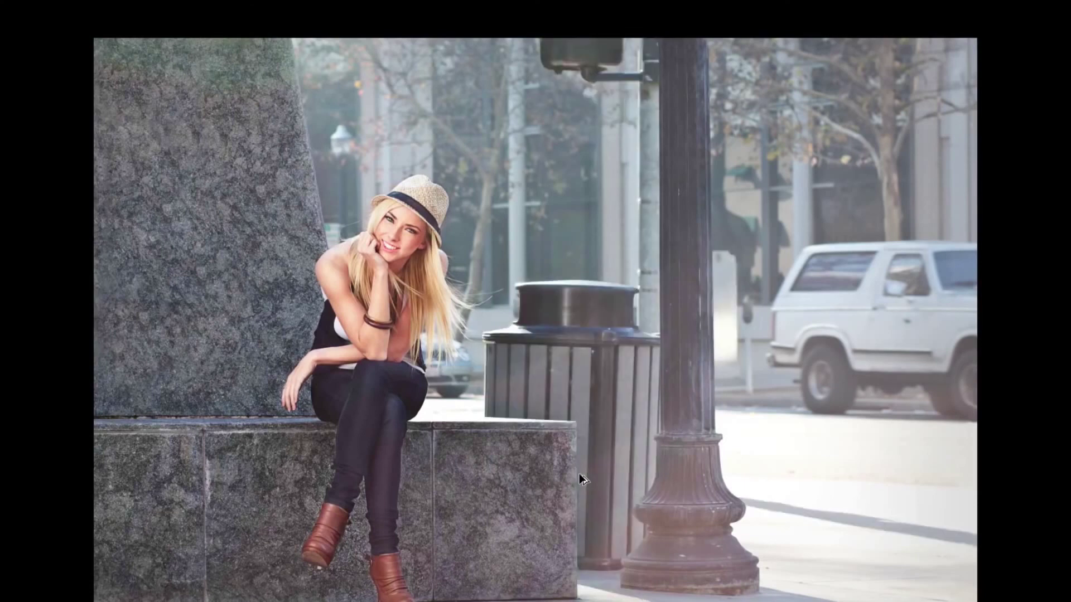
{"action": "key", "text": "super+comma"}
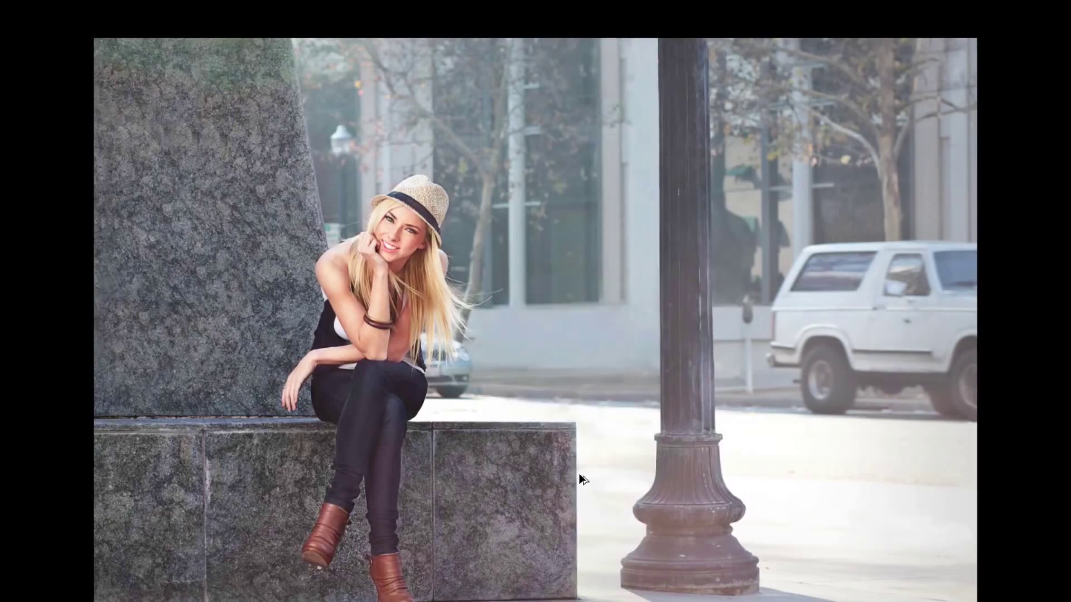
{"action": "key", "text": "super+comma"}
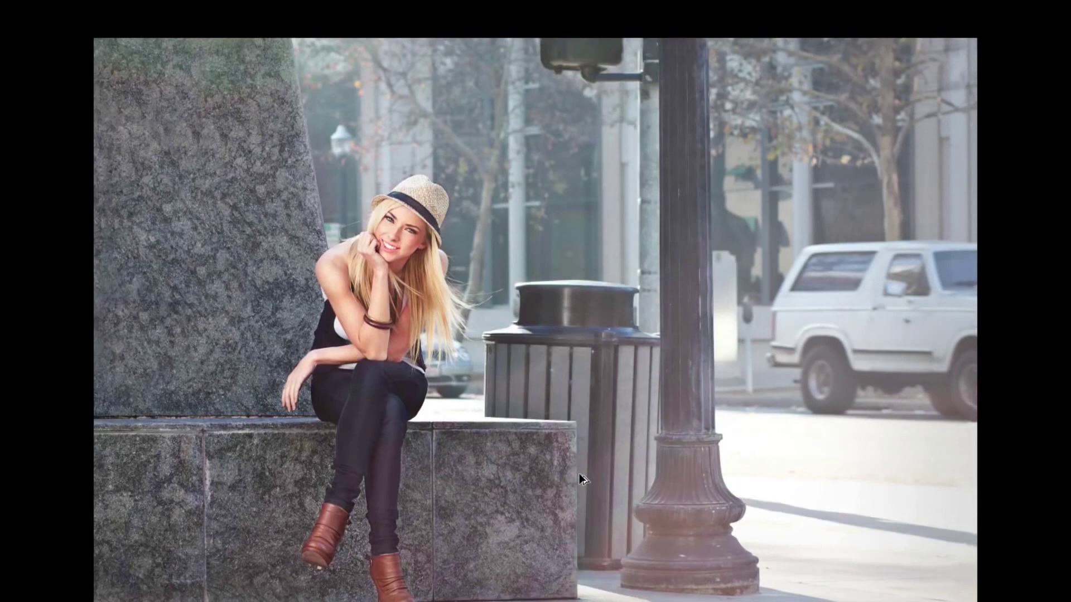
{"action": "key", "text": "super+comma"}
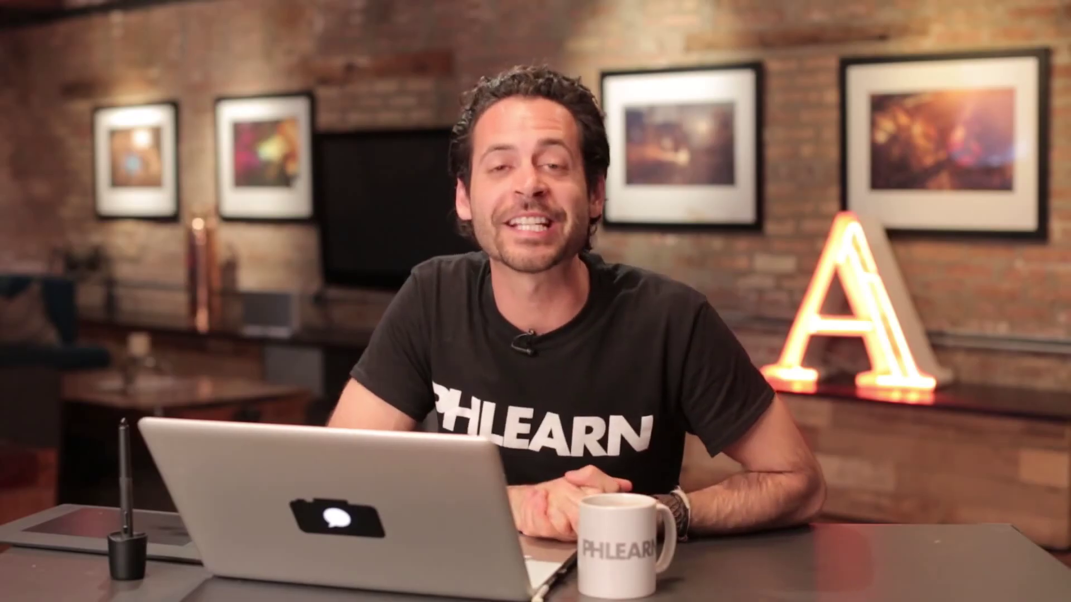